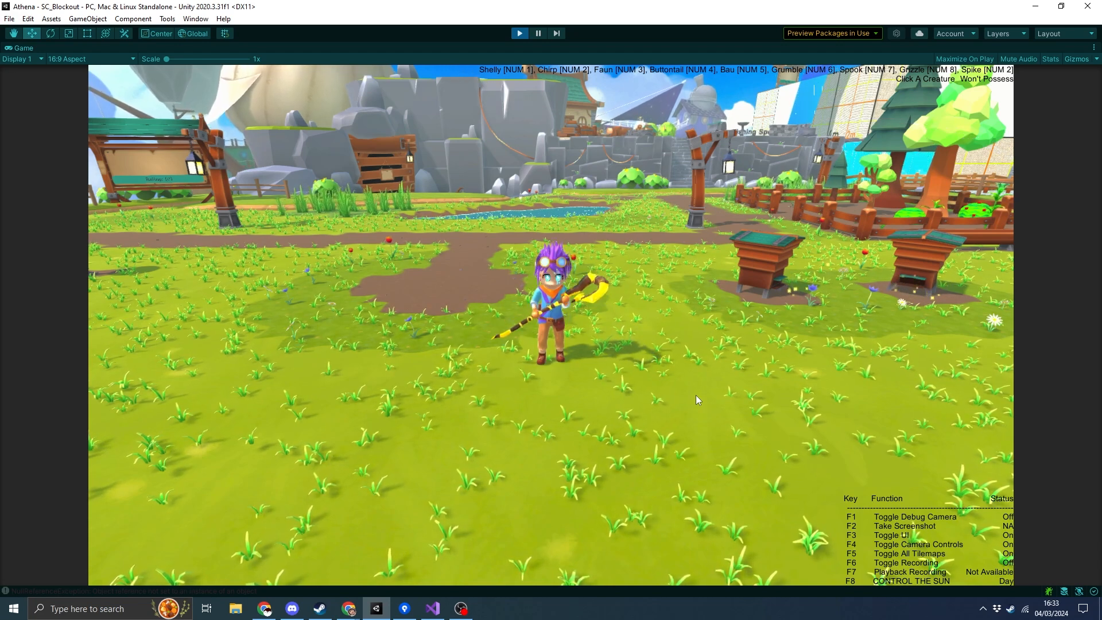
# Step: Run the test character across the meadow, around the campfire, the pond and the birdbath, to check the daytime scene
pyautogui.moveTo(622, 343); pyautogui.dragTo(828, 270, button='right')
pyautogui.moveTo(664, 299); pyautogui.dragTo(550, 369, button='right')
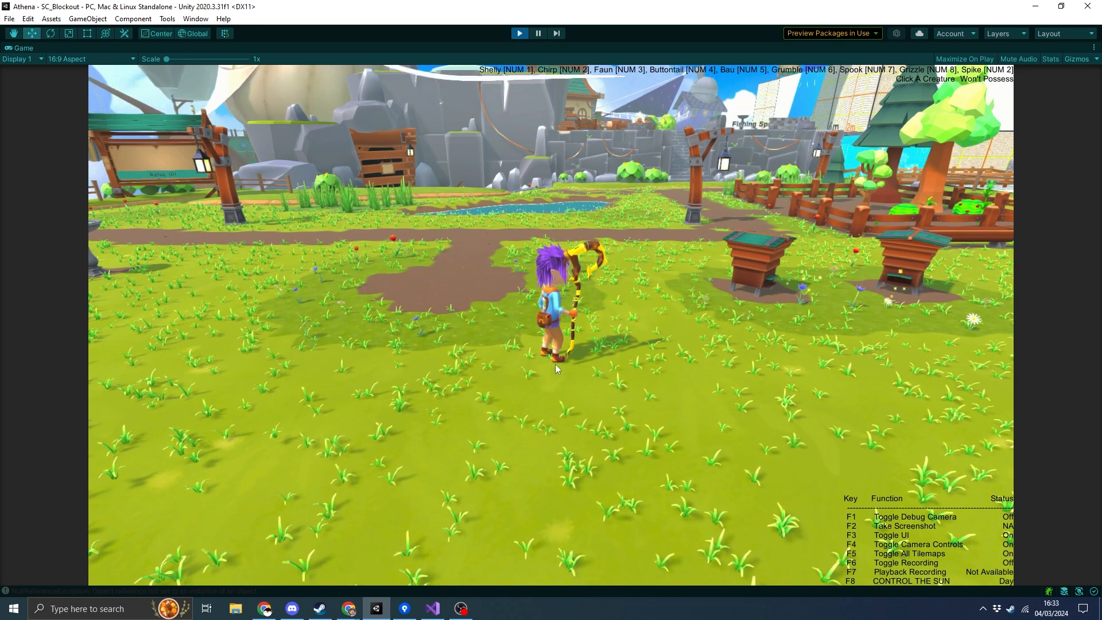
pyautogui.moveTo(595, 401); pyautogui.dragTo(633, 359, button='right')
pyautogui.moveTo(693, 319); pyautogui.dragTo(742, 324, button='right')
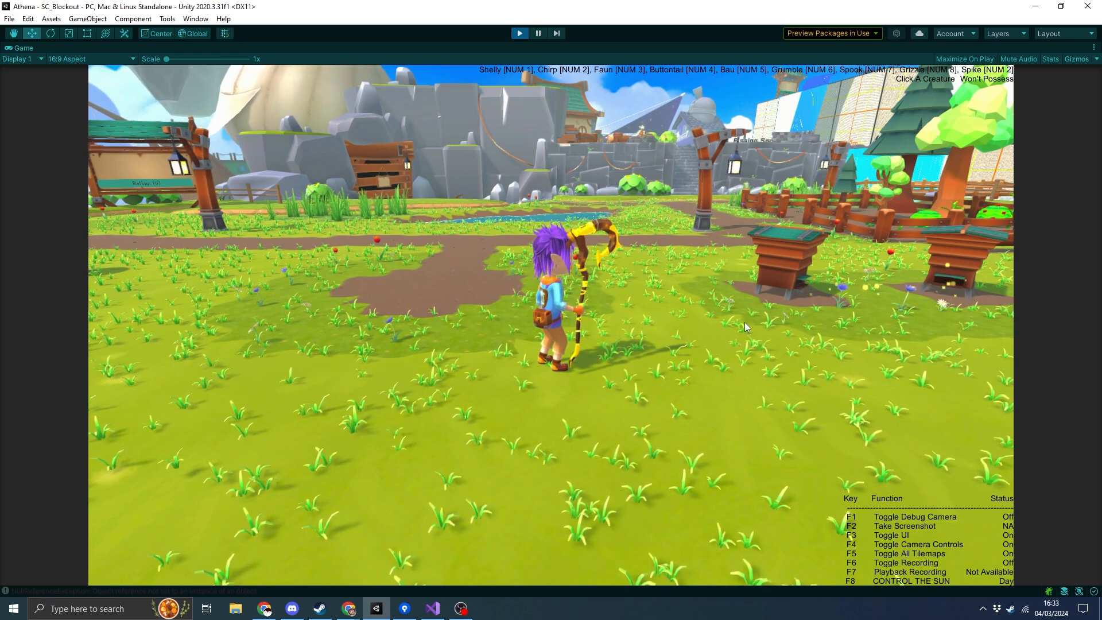
pyautogui.press('a')
pyautogui.press('s')
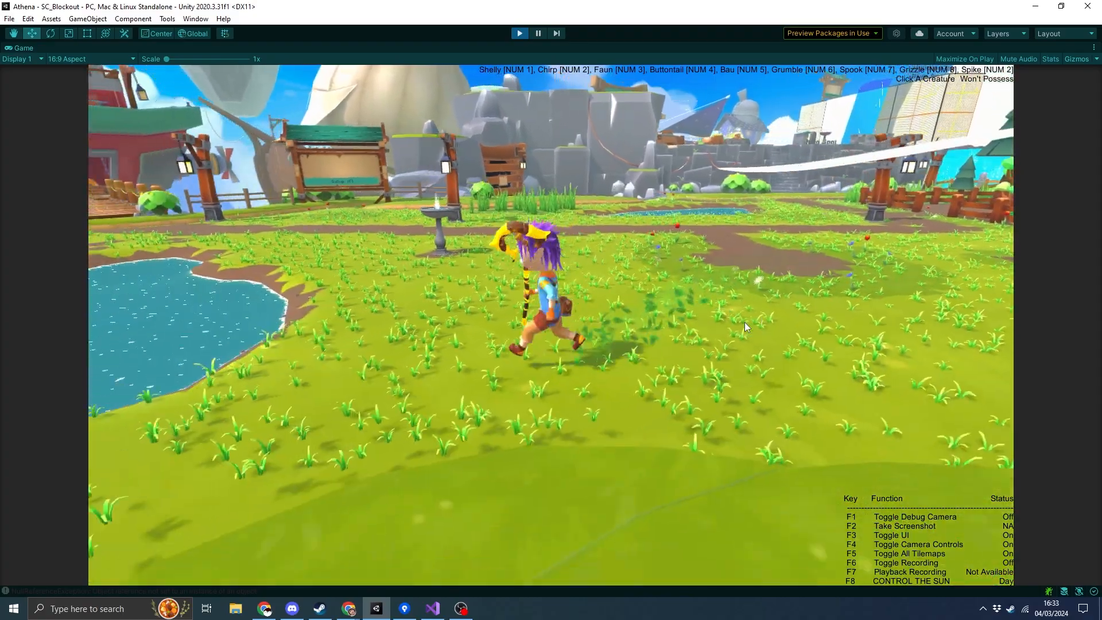
pyautogui.press('w')
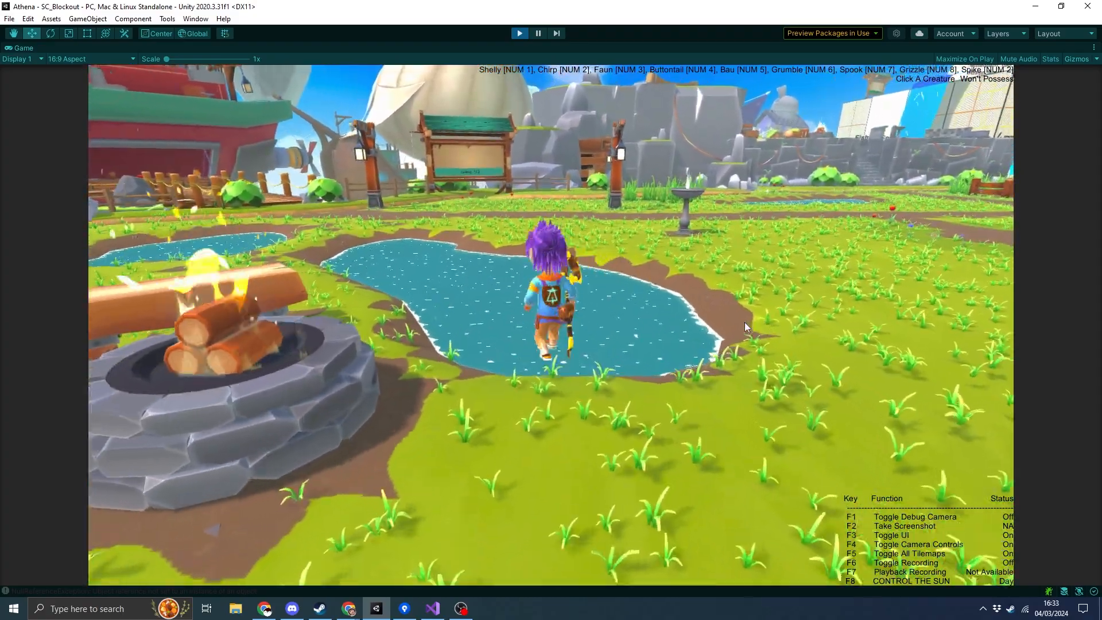
pyautogui.press('a')
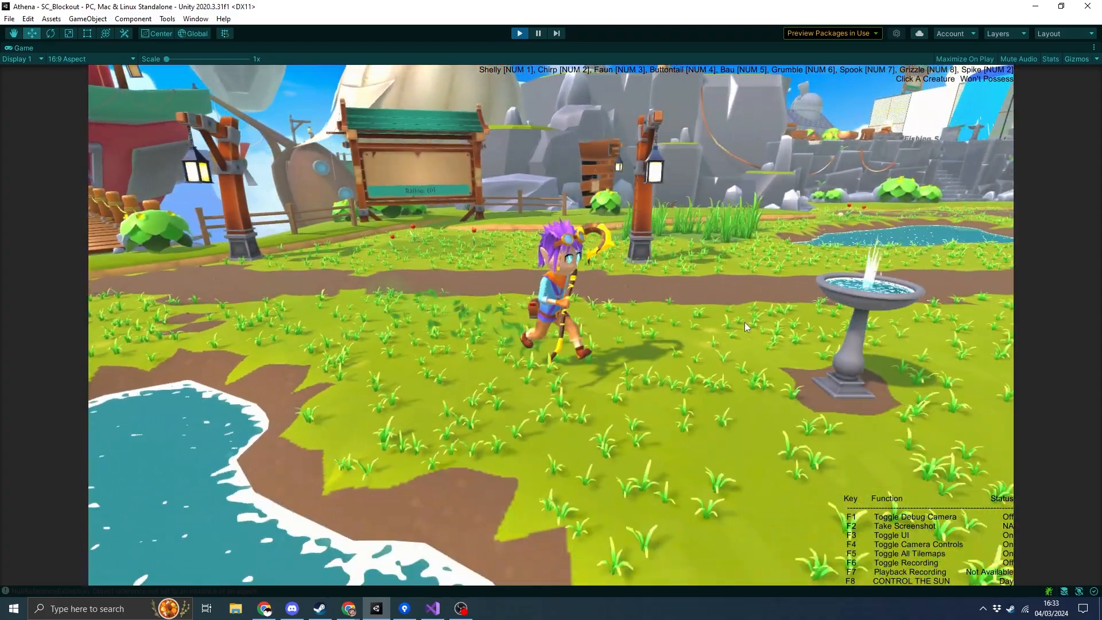
pyautogui.press('s')
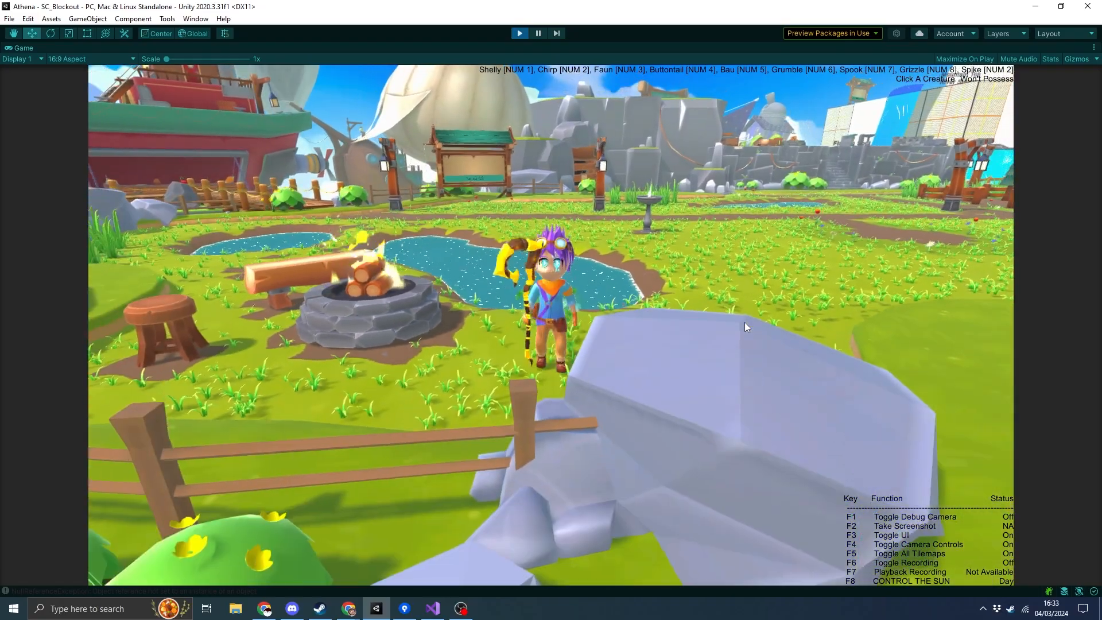
pyautogui.press('w')
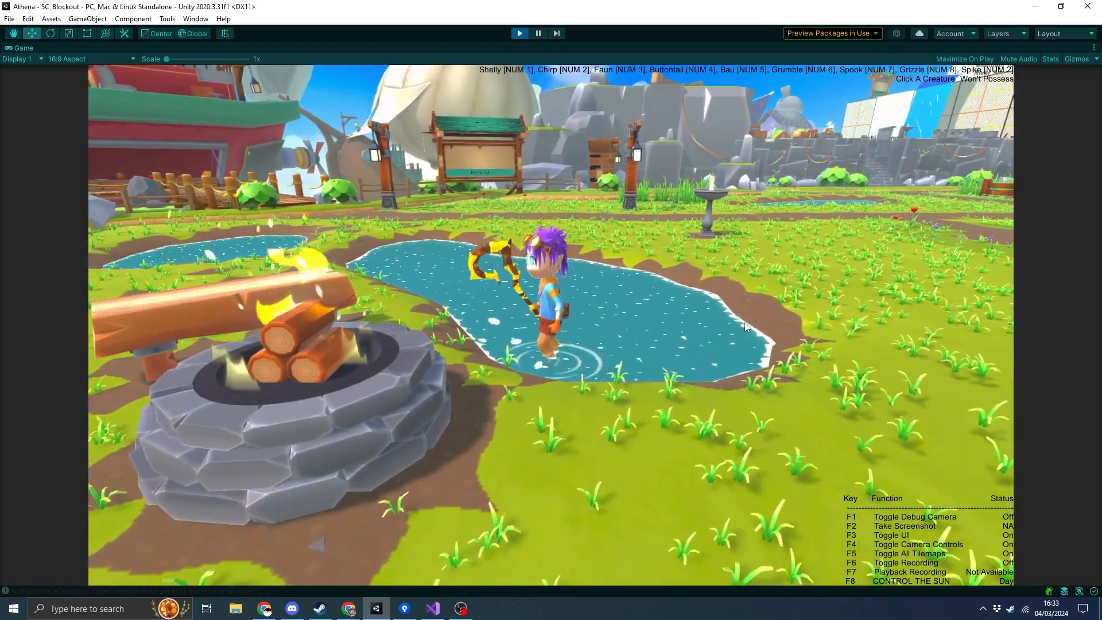
pyautogui.press('s')
pyautogui.press('d')
pyautogui.press('w')
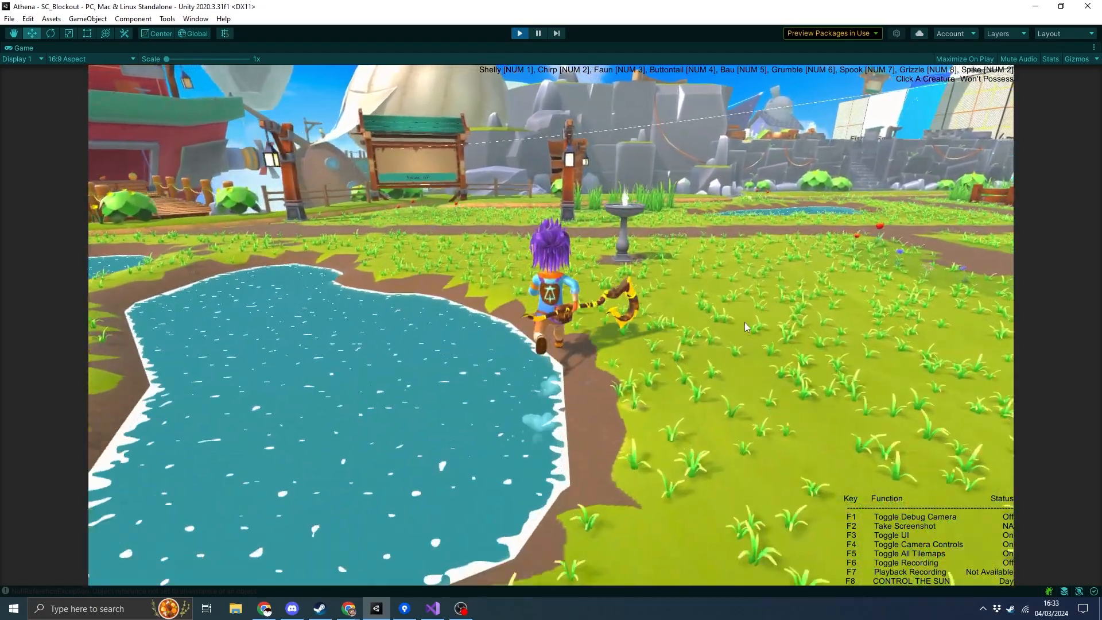
pyautogui.press('d')
# Step: Switch the scene to night and run the character around the dirt patch to check the night lighting
pyautogui.press('F8')
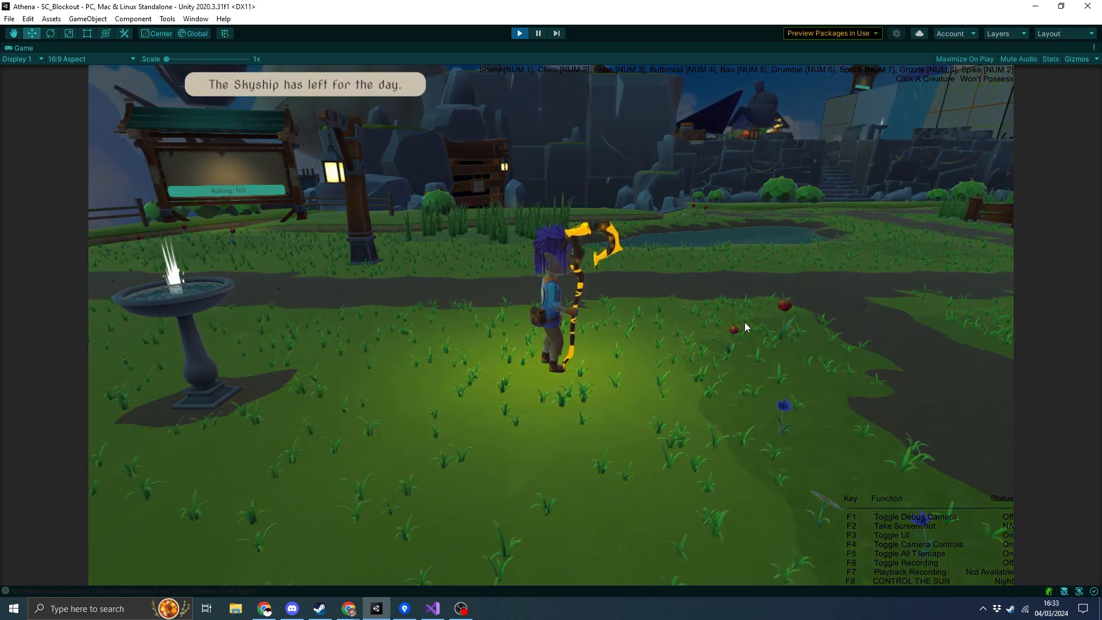
pyautogui.press('d')
pyautogui.press('s')
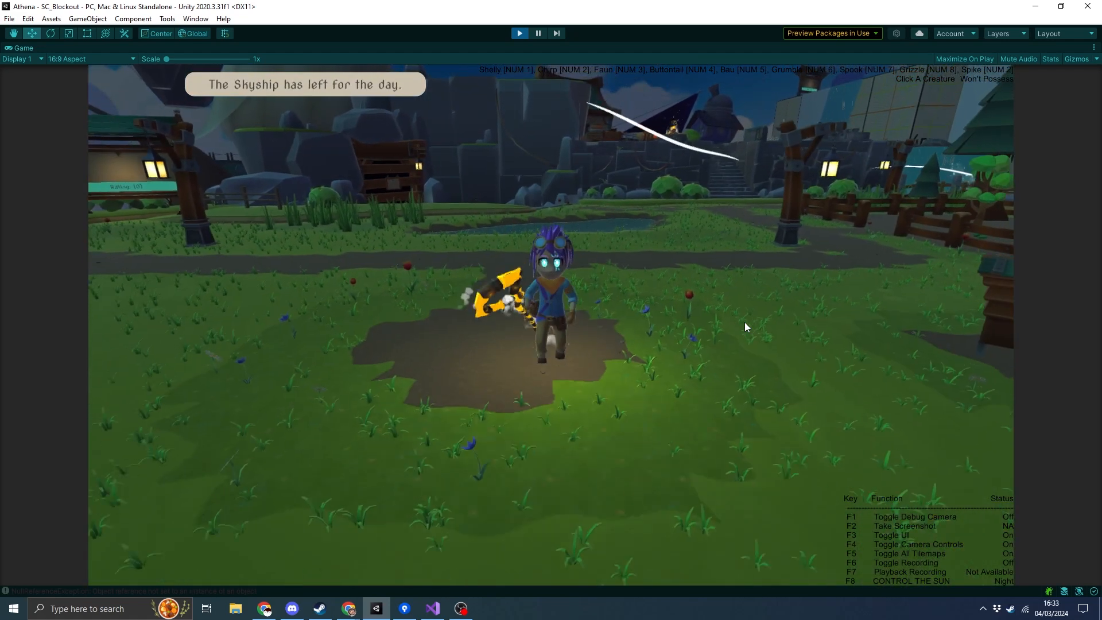
pyautogui.press('s')
pyautogui.press('a')
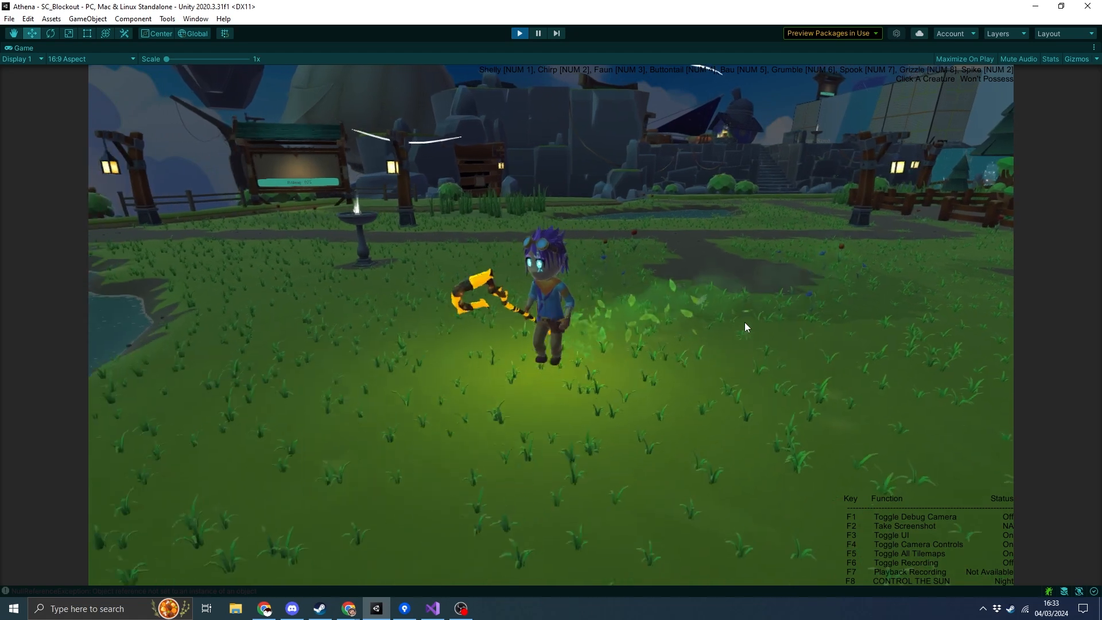
pyautogui.scroll(-3, 626, 251)
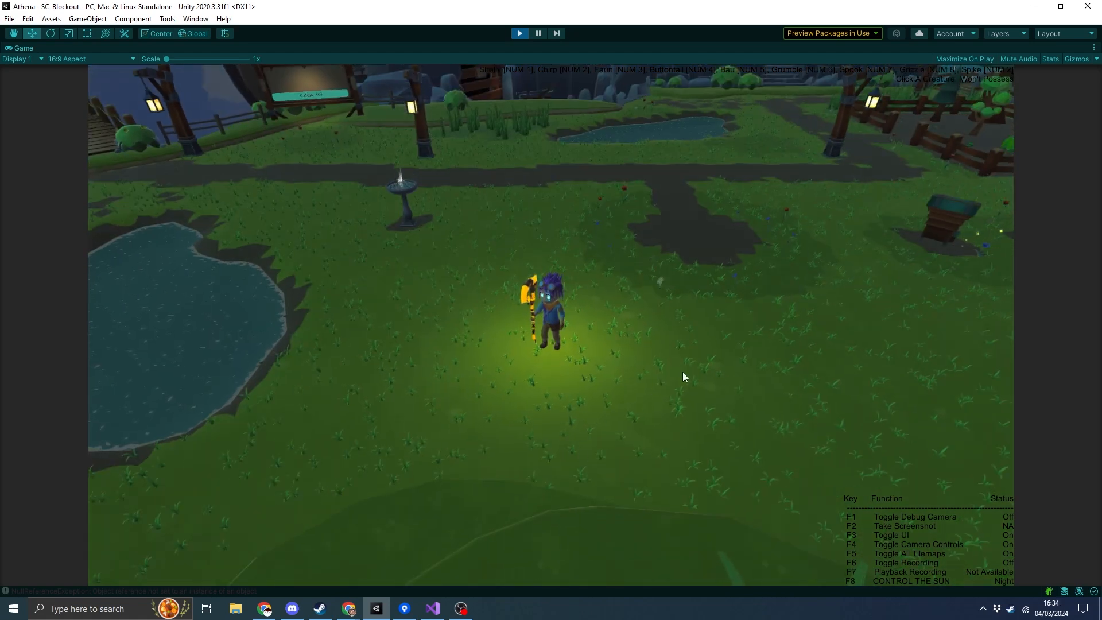
# Step: Run the character past the beehives, the campfire pond and the crossing path to the rating board in the night scene
pyautogui.press('w')
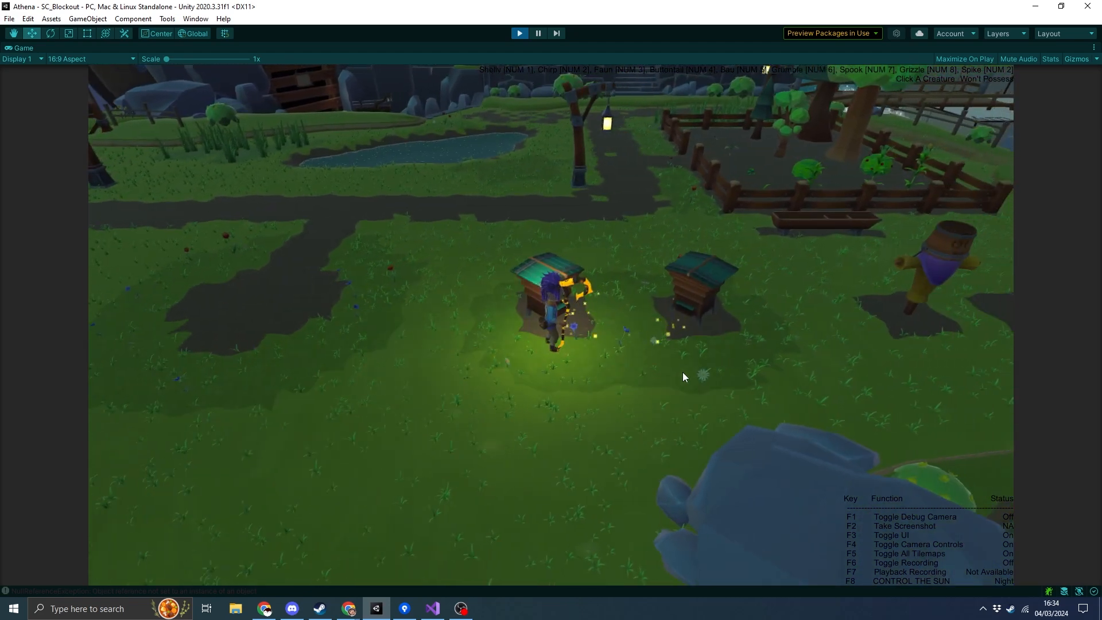
pyautogui.press('a')
pyautogui.press('a')
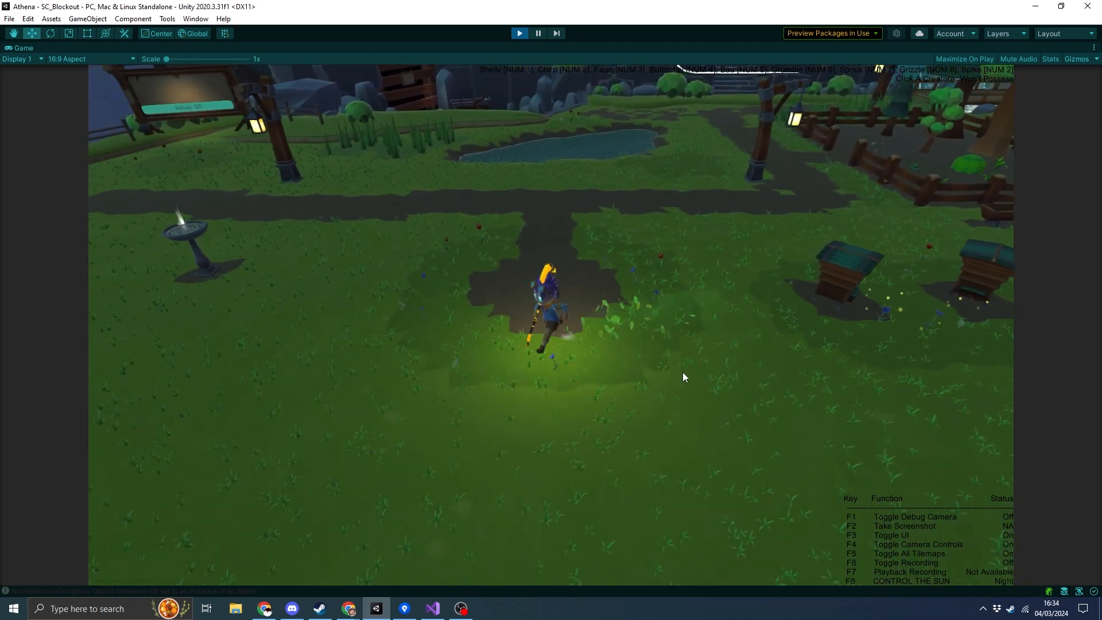
pyautogui.press('s')
pyautogui.press('d')
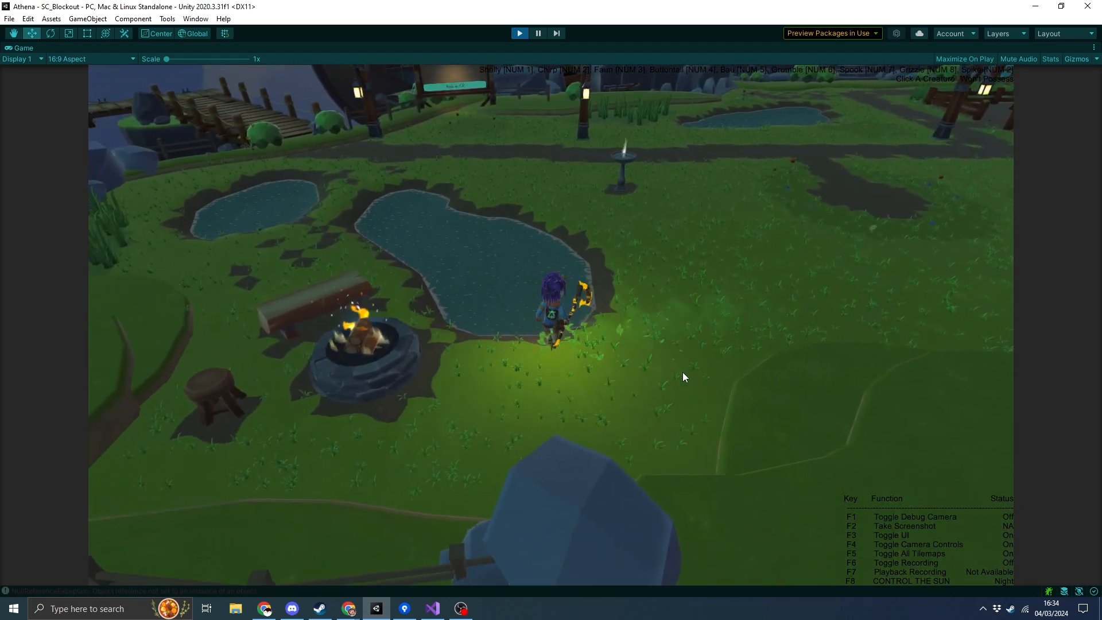
pyautogui.press('w')
pyautogui.press('w')
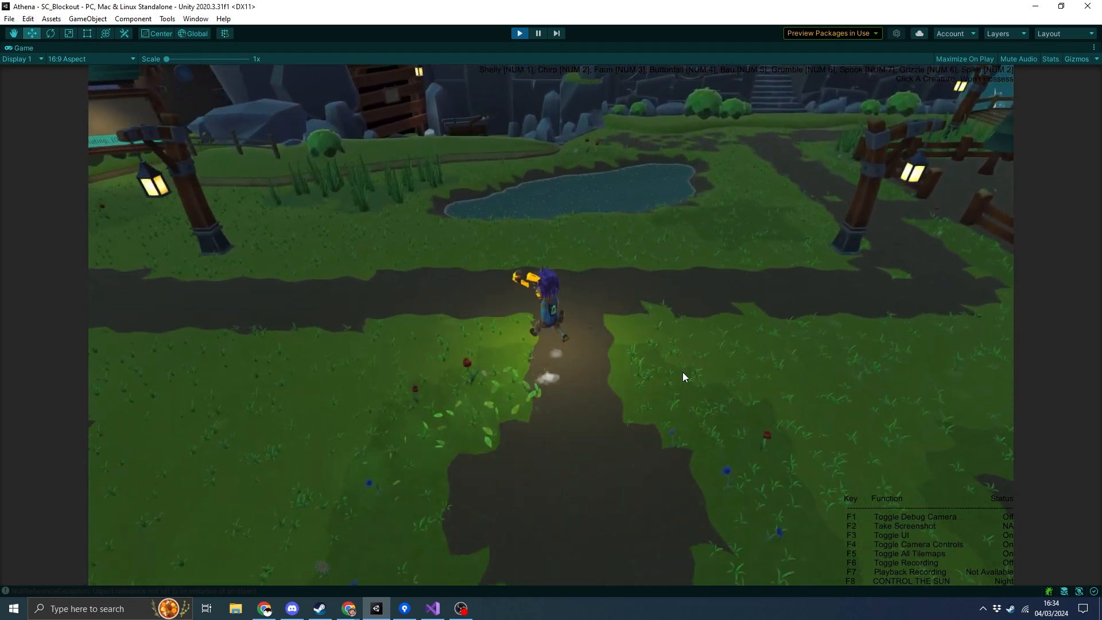
pyautogui.press('w')
pyautogui.press('a')
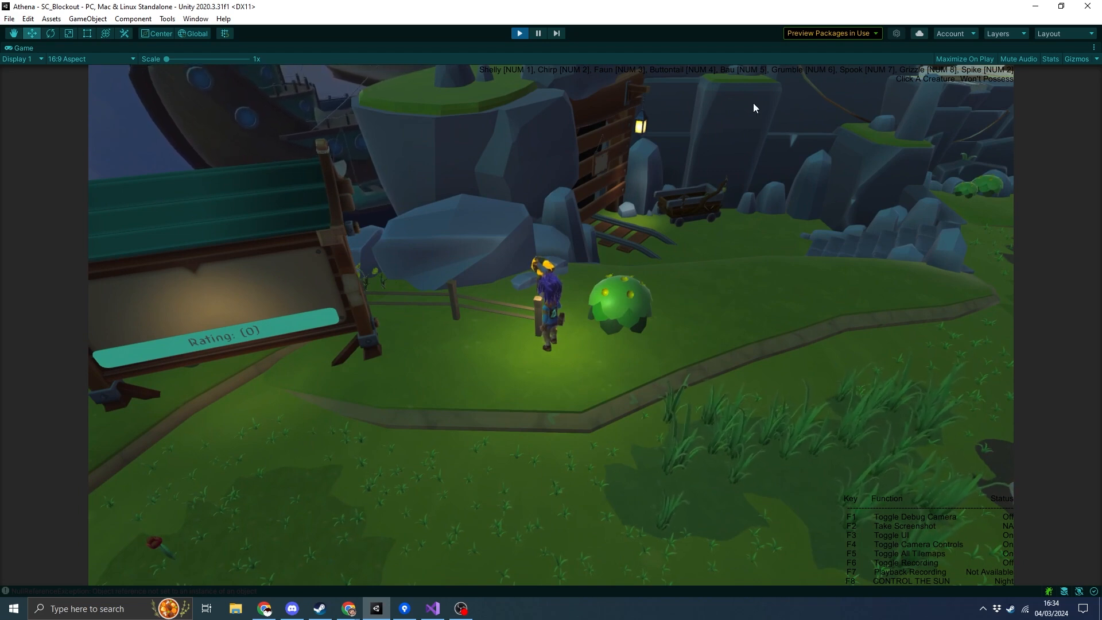
# Step: Run the character past the mine entrance and up the stone stairs to inspect the upper blockout area and its campfire at night
pyautogui.press('d')
pyautogui.press('w')
pyautogui.press('d')
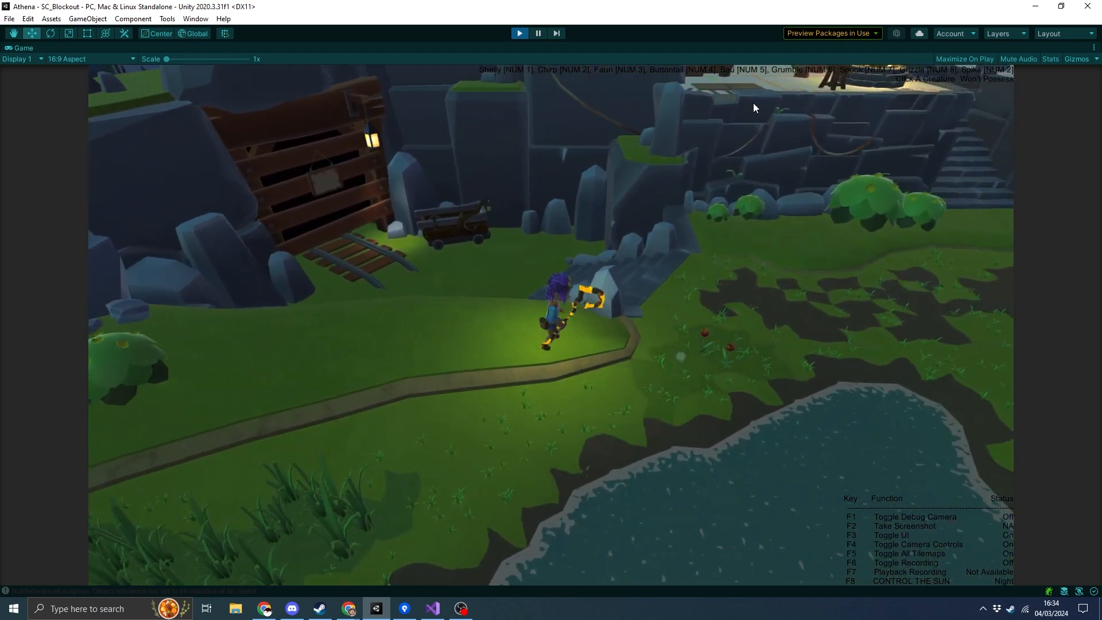
pyautogui.press('w')
pyautogui.press('w')
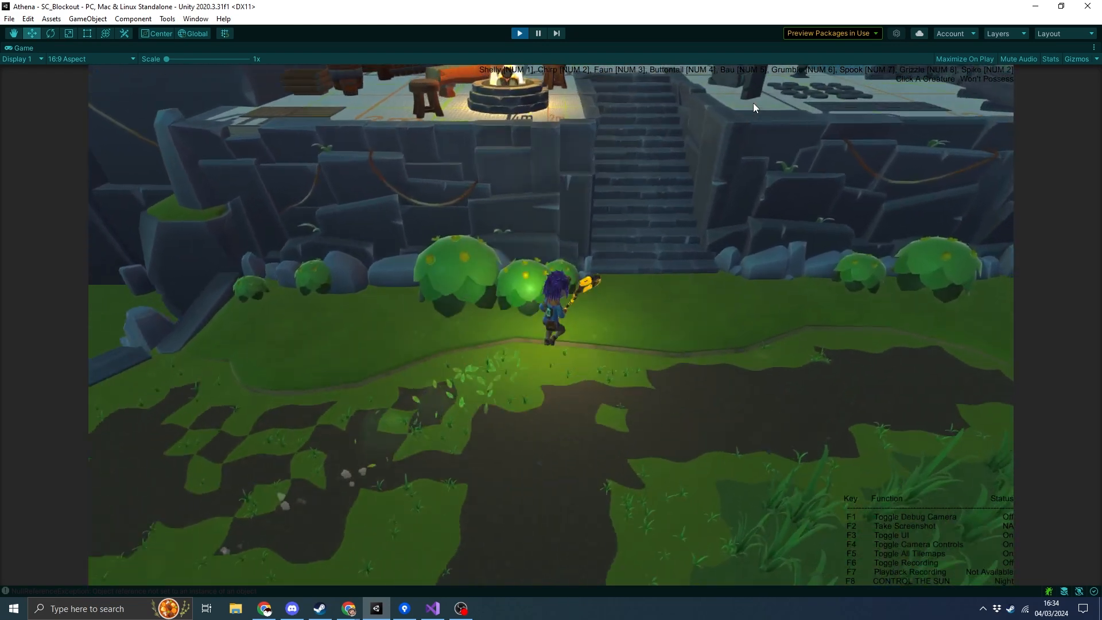
pyautogui.press('a')
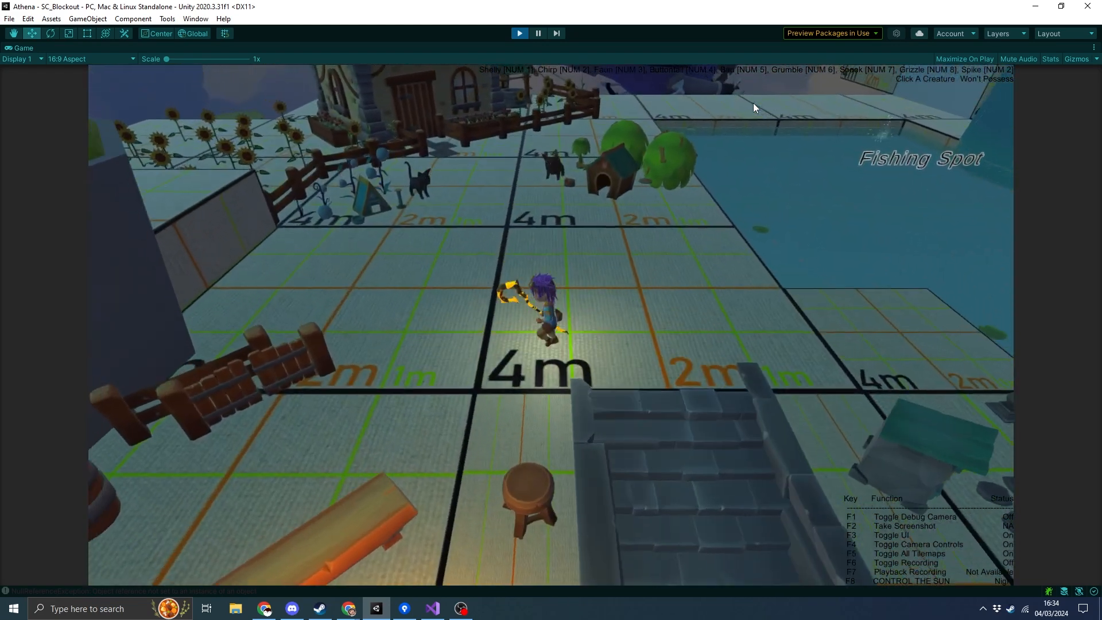
pyautogui.press('s')
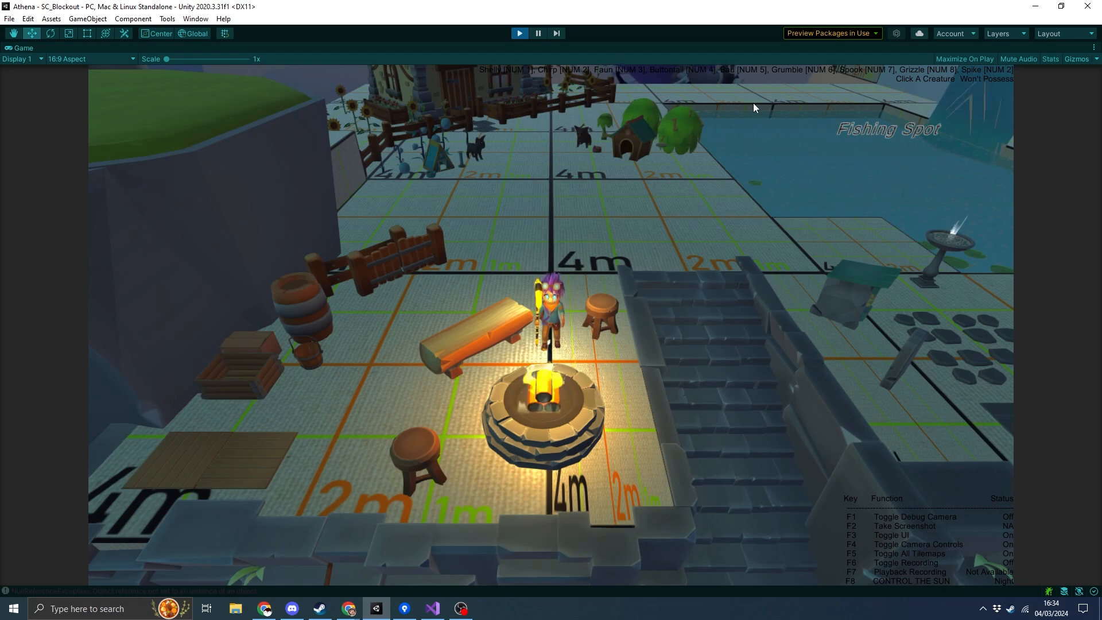
pyautogui.press('w')
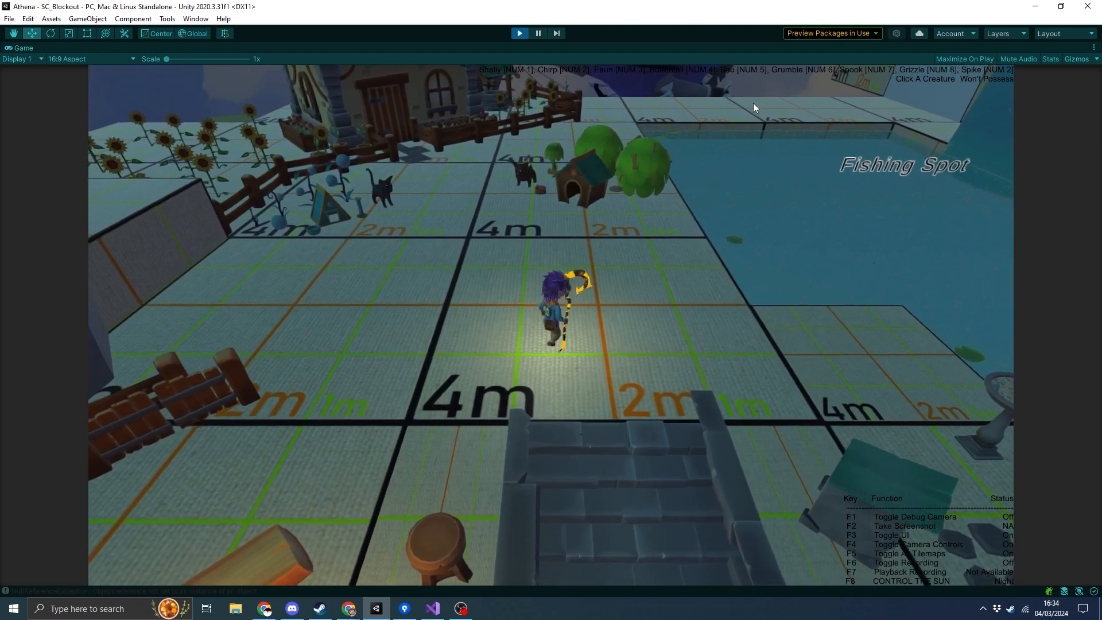
# Step: Lower the camera near the Fishing Spot and toggle the sun between day and night several times to compare the lighting
pyautogui.moveTo(753, 102); pyautogui.dragTo(741, 250, button='right')
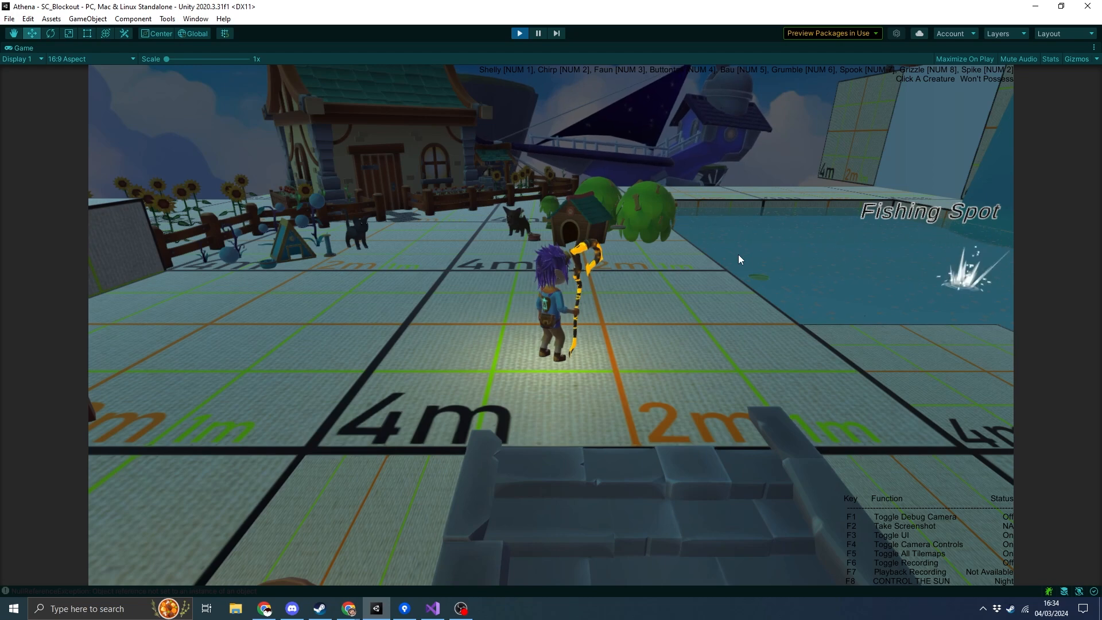
pyautogui.press('F8')
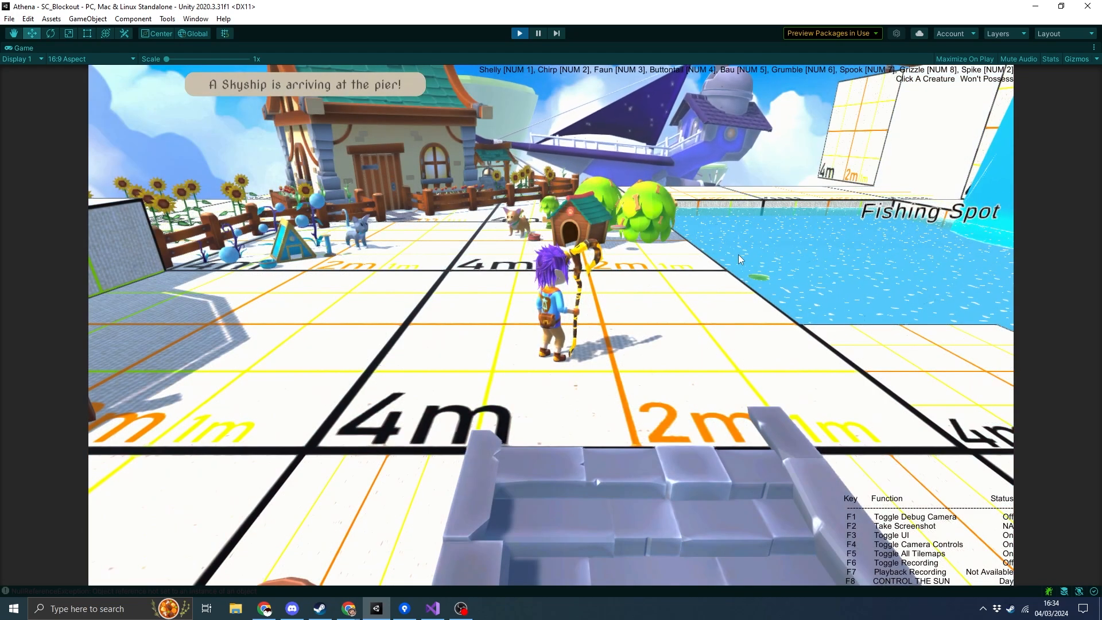
pyautogui.press('F8')
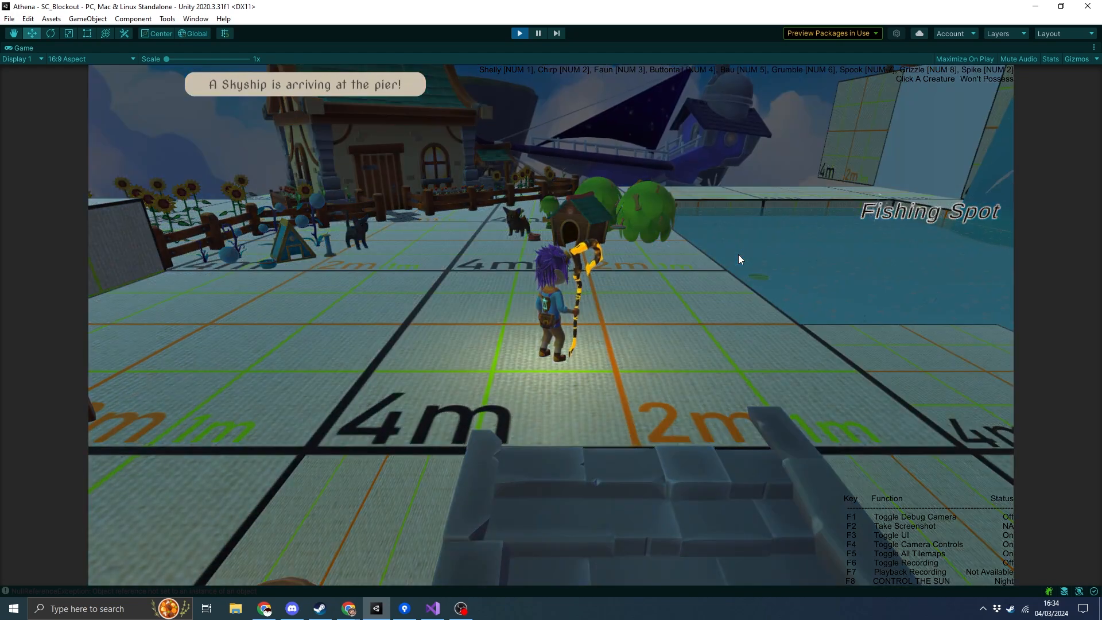
pyautogui.press('F8')
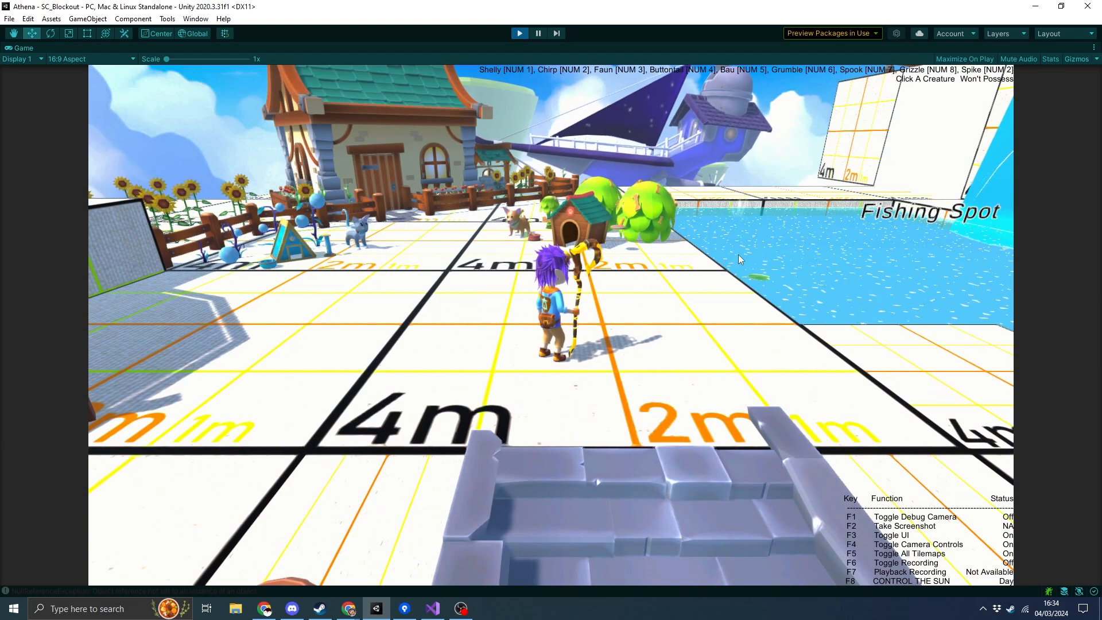
pyautogui.press('F8')
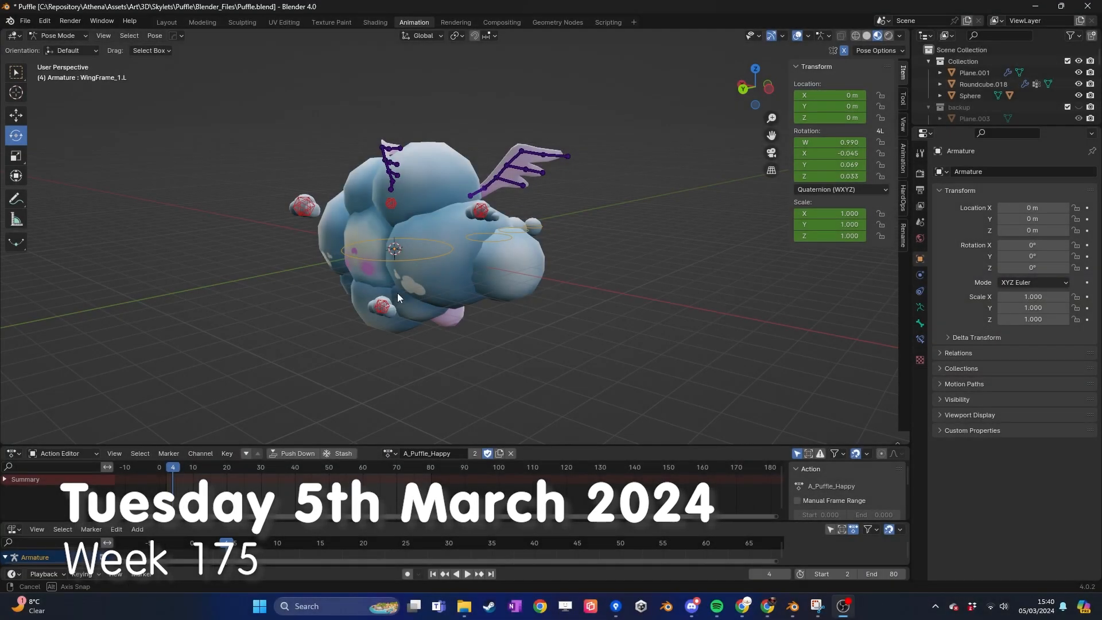
# Step: Select the Puffle rig's Master_Bone with the Move tool, return the A_Puffle_Happy animation to frame 1 and preview its playback
pyautogui.moveTo(425, 299)
pyautogui.mouseDown(button='middle')
pyautogui.moveTo(498, 321)
pyautogui.moveTo(405, 322)
pyautogui.moveTo(454, 328)
pyautogui.moveTo(429, 324)
pyautogui.moveTo(414, 281)
pyautogui.mouseUp(button='middle')
pyautogui.click(415, 279)
pyautogui.moveTo(496, 303); pyautogui.dragTo(480, 284, button='middle')
pyautogui.click(16, 115)
pyautogui.click(545, 298)
pyautogui.moveTo(167, 471); pyautogui.dragTo(162, 470)
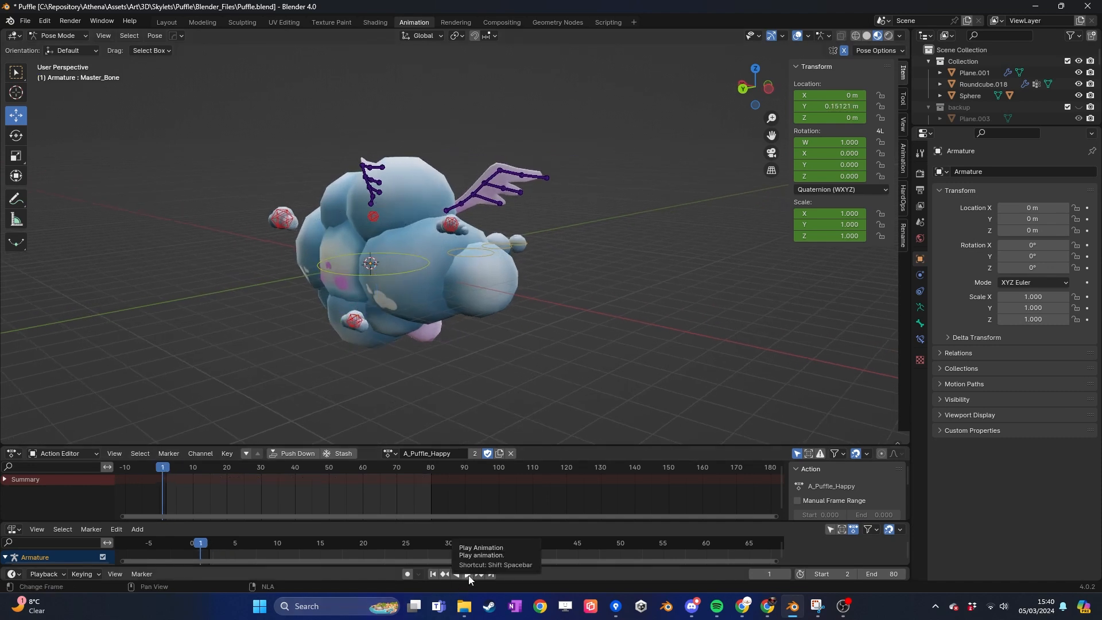
pyautogui.click(469, 574)
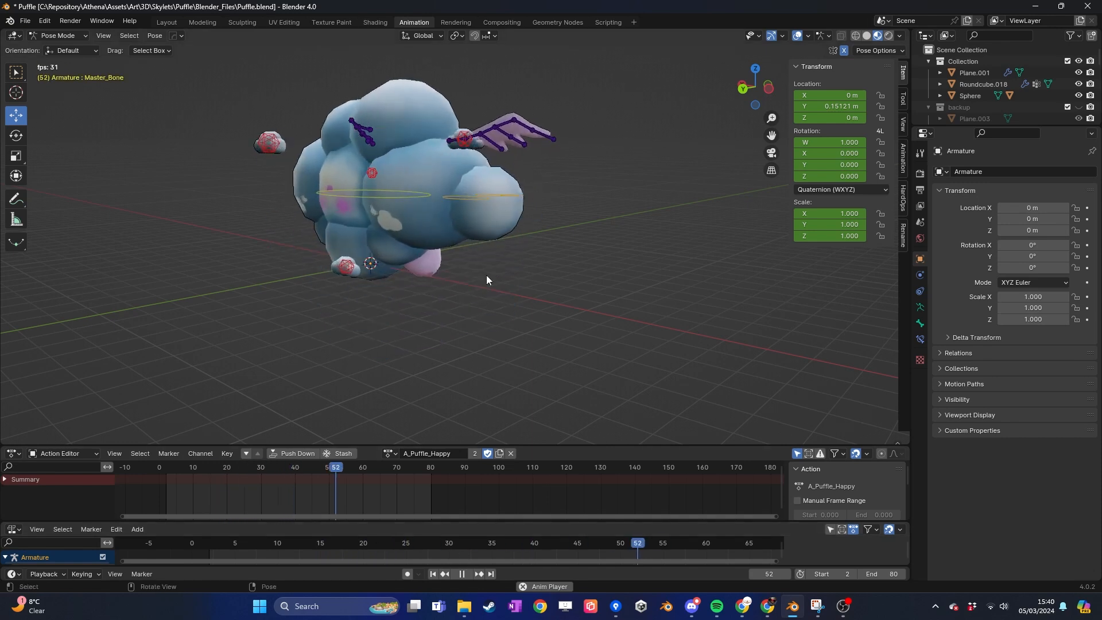
pyautogui.moveTo(487, 274)
pyautogui.mouseDown(button='middle')
pyautogui.moveTo(377, 273)
pyautogui.moveTo(487, 283)
pyautogui.mouseUp(button='middle')
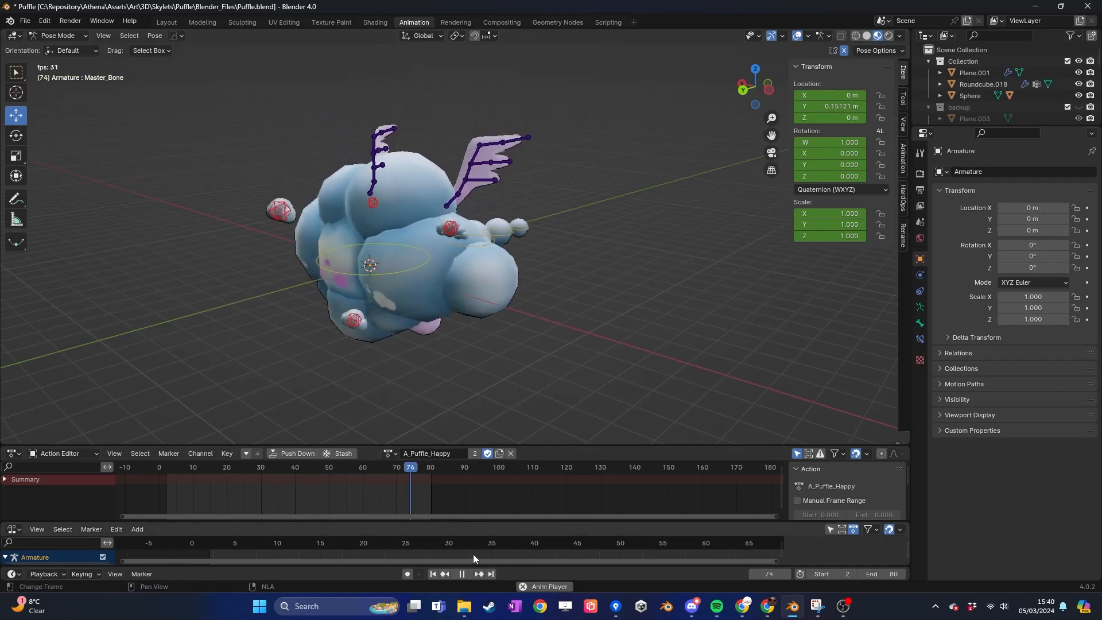
pyautogui.press('space')
# Step: Open the list of the Puffle armature's available actions
pyautogui.click(395, 455)
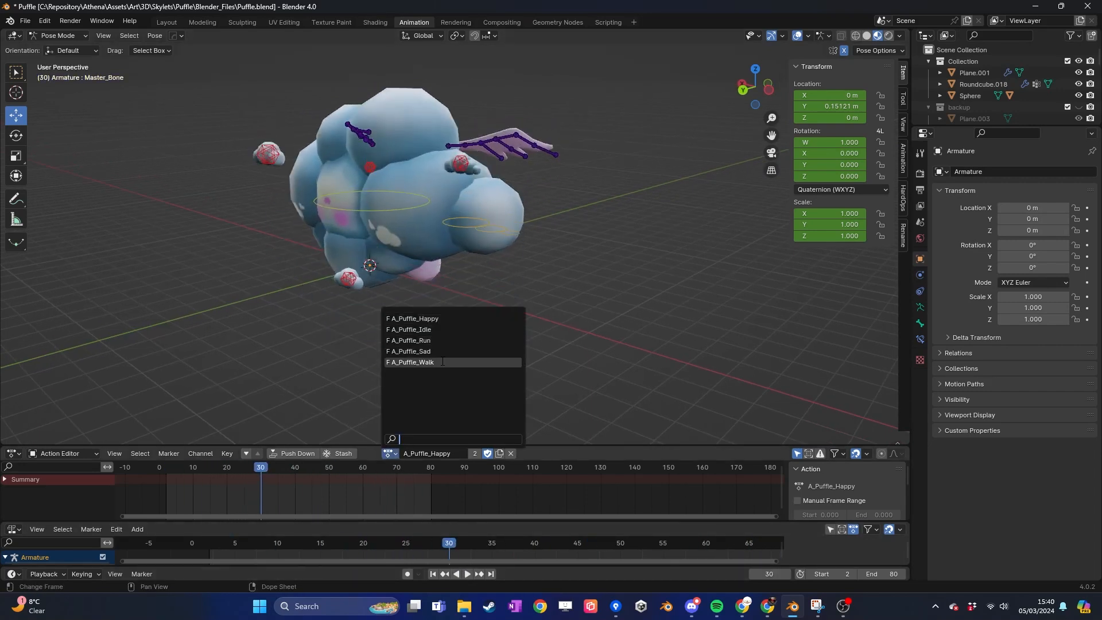
pyautogui.moveTo(586, 311); pyautogui.dragTo(449, 297, button='middle')
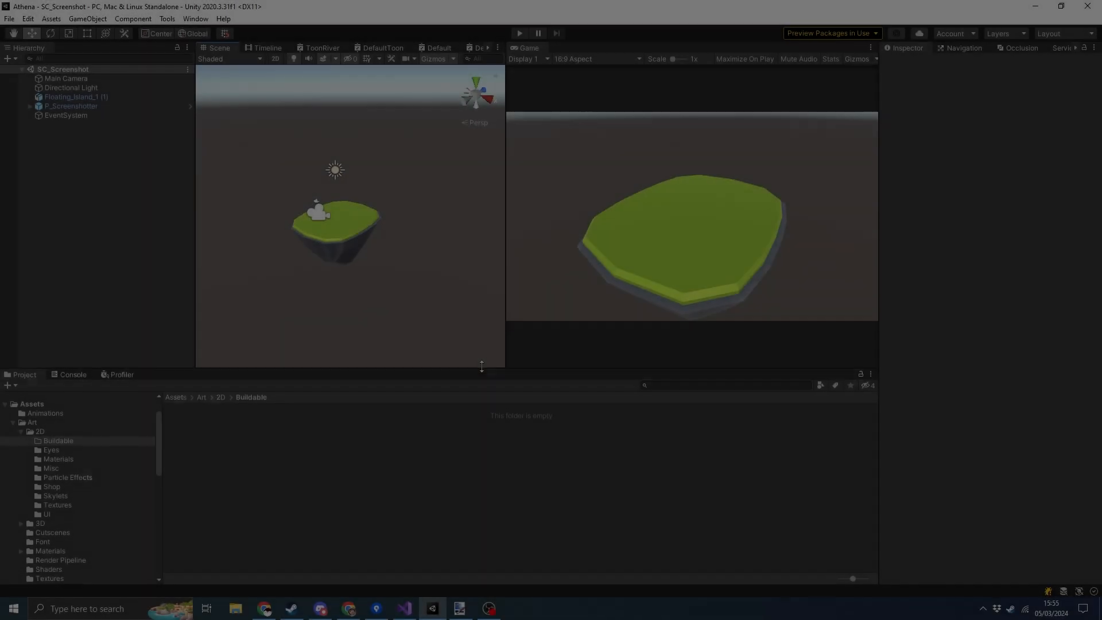
# Step: Make the Scene and Game views slightly taller and select the P_Screenshotter object in the SC_Screenshot scene
pyautogui.moveTo(481, 367)
pyautogui.mouseDown()
pyautogui.moveTo(490, 347)
pyautogui.moveTo(492, 377)
pyautogui.mouseUp()
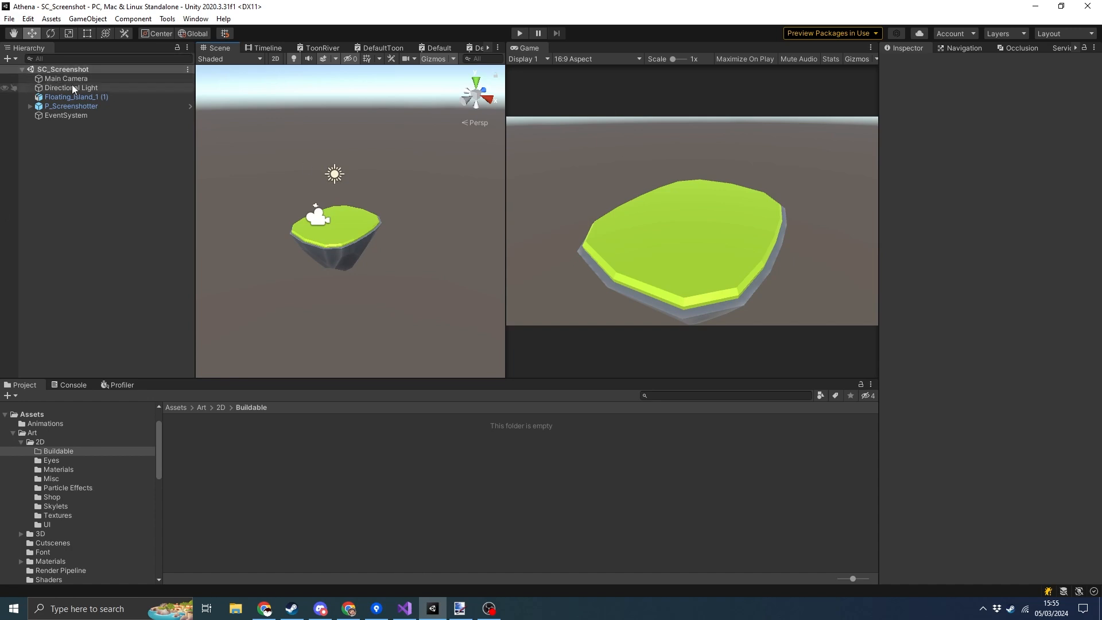
pyautogui.click(65, 107)
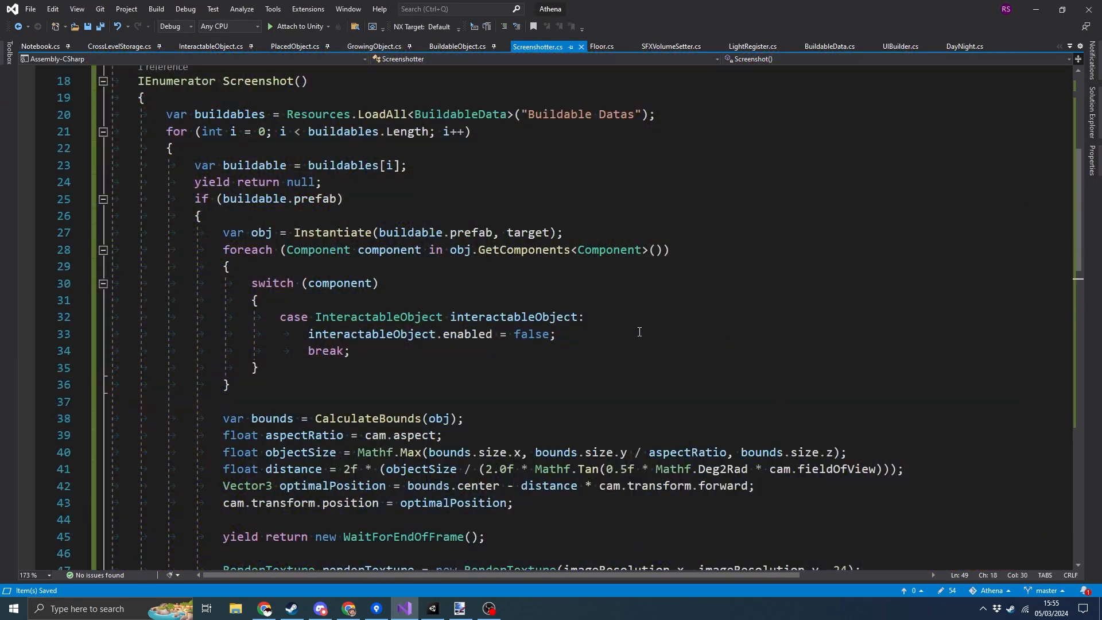
# Step: Examine the beginning of the Screenshot coroutine in Screenshotter.cs, around its yield return null line
pyautogui.scroll(2, 639, 332)
pyautogui.click(646, 283)
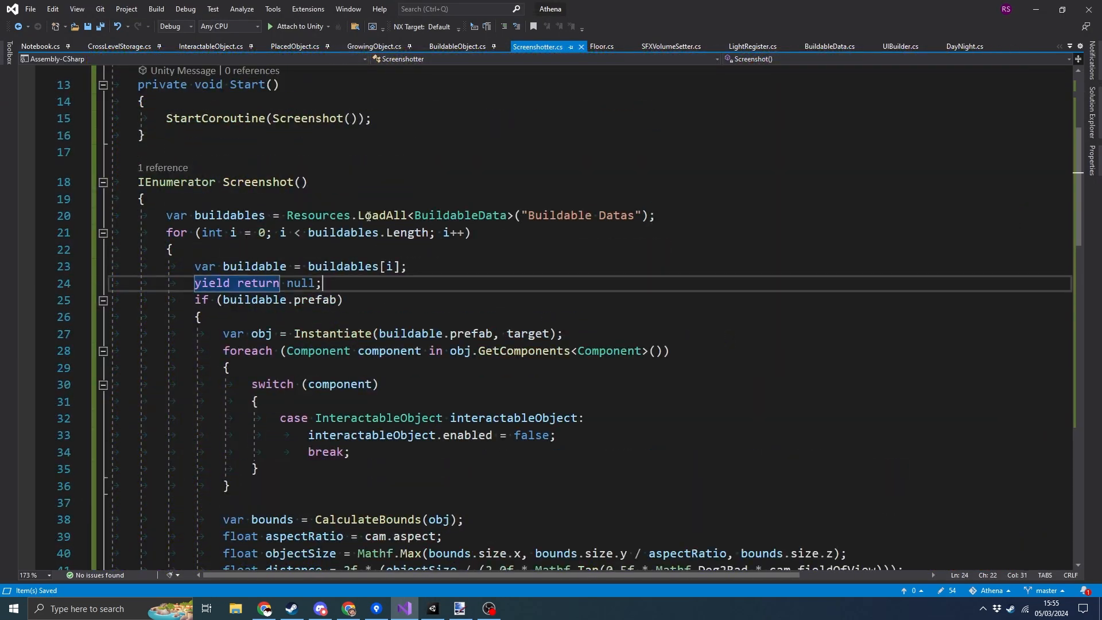
# Step: Examine the Screenshot coroutine from the Resources.LoadAll line through the camera placement, texture rendering and asset saving code
pyautogui.moveTo(289, 216); pyautogui.dragTo(512, 214)
pyautogui.click(514, 215)
pyautogui.click(495, 305)
pyautogui.scroll(-8, 495, 321)
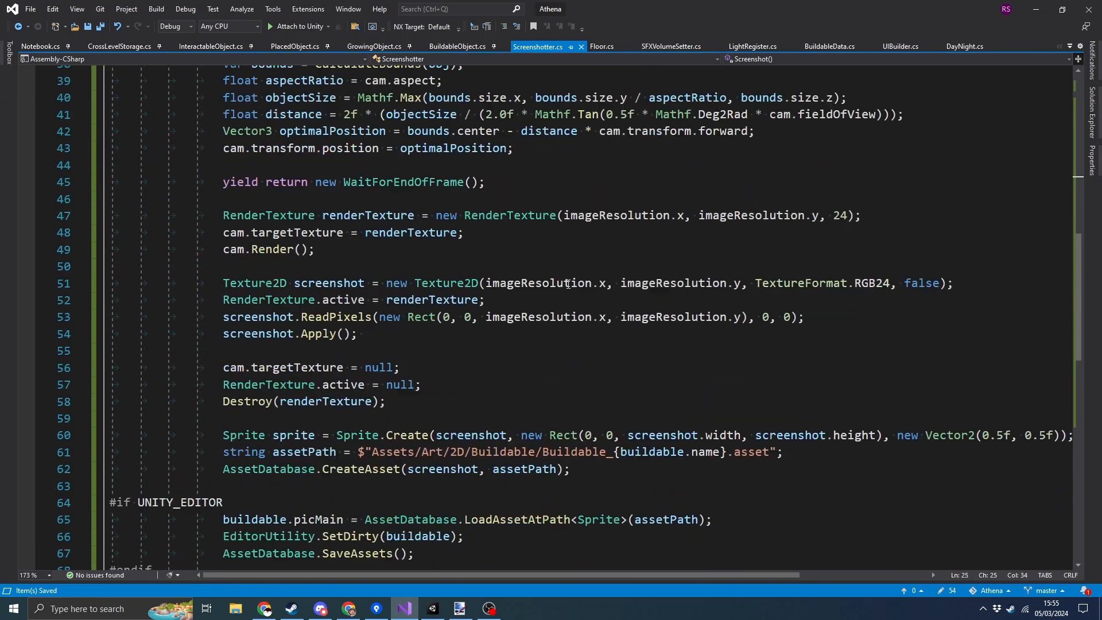
pyautogui.scroll(-4, 635, 266)
pyautogui.click(801, 153)
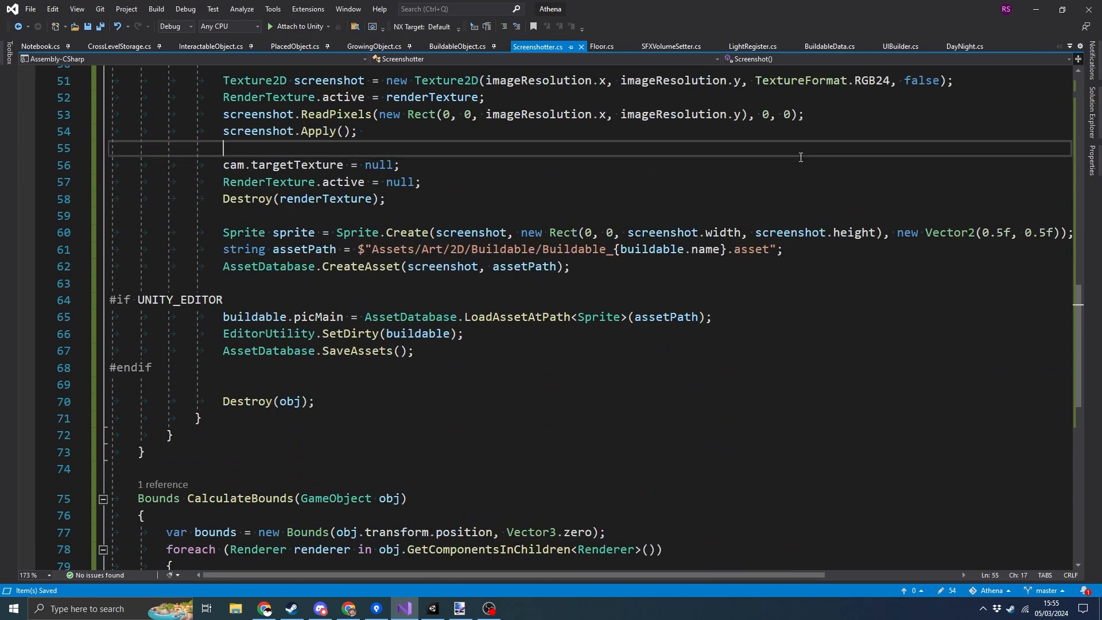
# Step: Switch to Unity, run the SC_Screenshot scene to generate the buildable images, and inspect the last two in the Buildable folder
pyautogui.click(1034, 8)
pyautogui.click(523, 32)
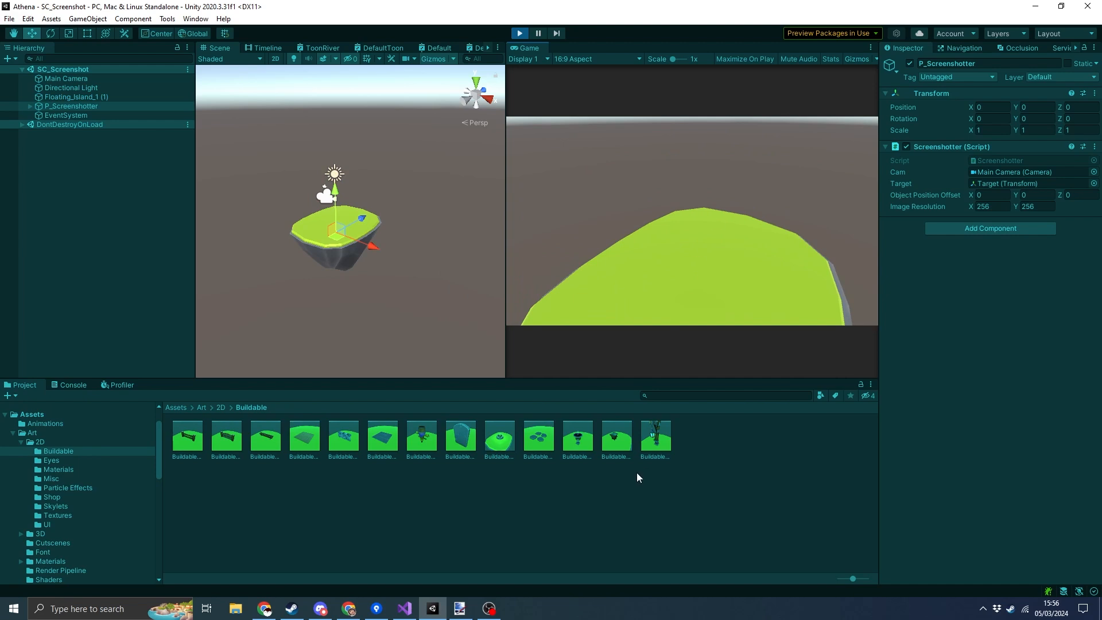
pyautogui.click(660, 436)
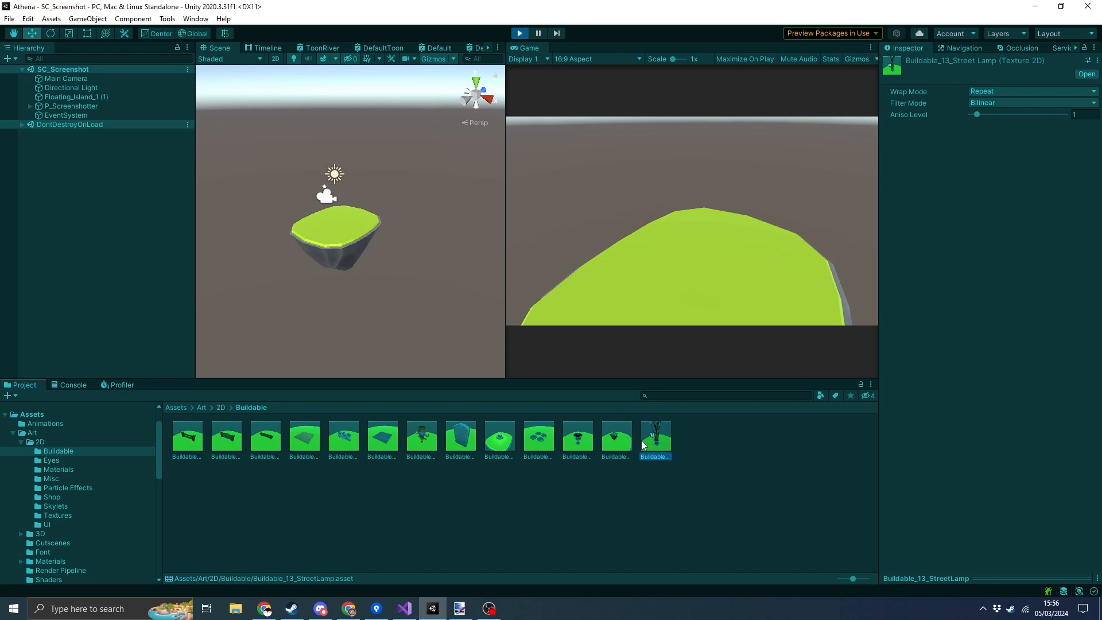
pyautogui.click(613, 441)
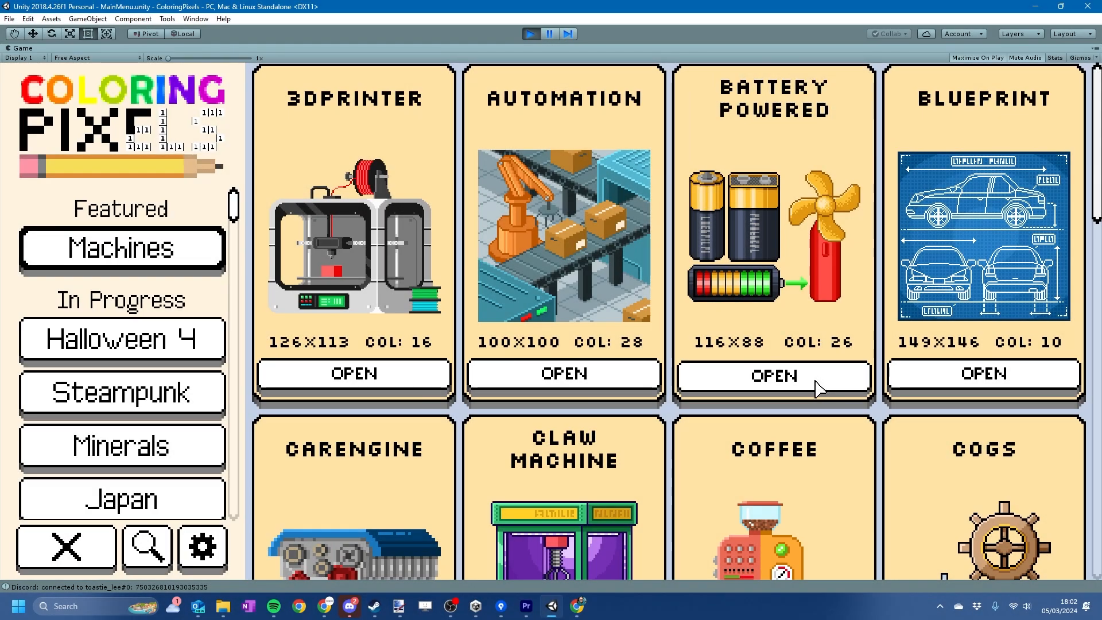
# Step: Look through all the level cards in the Machines book of the running Coloring Pixels project
pyautogui.scroll(-3, 517, 316)
pyautogui.scroll(-8, 555, 263)
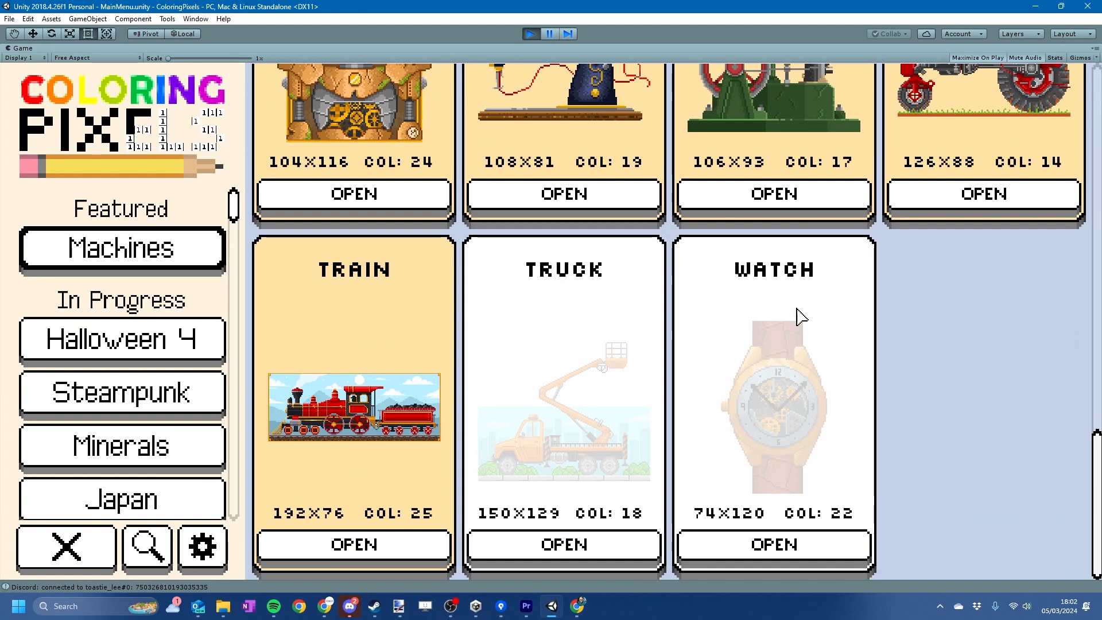
pyautogui.scroll(9, 960, 401)
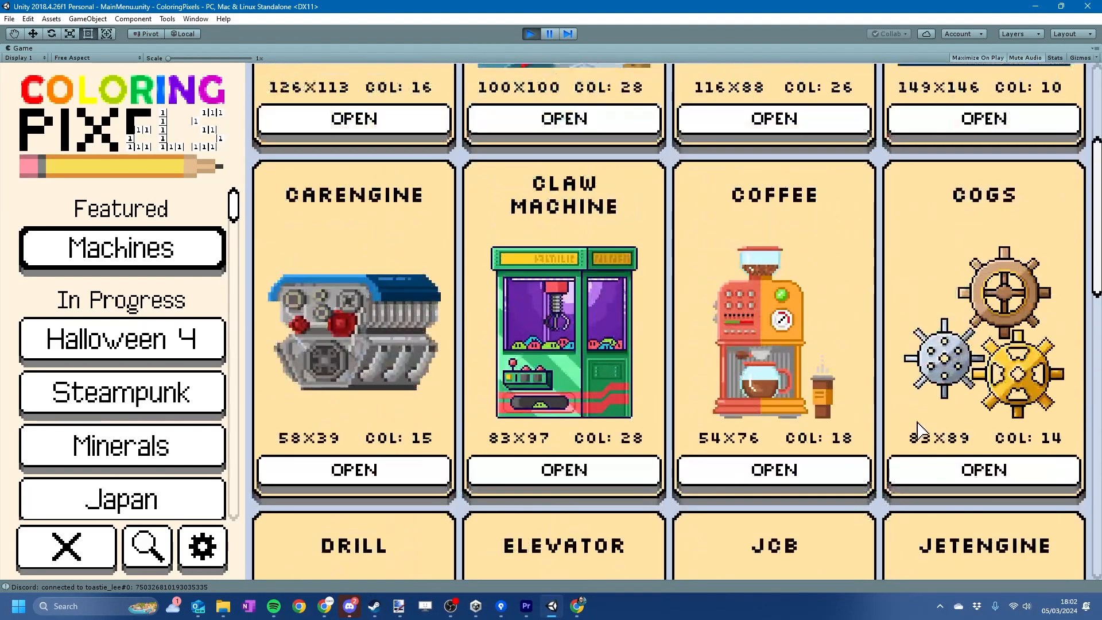
pyautogui.scroll(3, 920, 441)
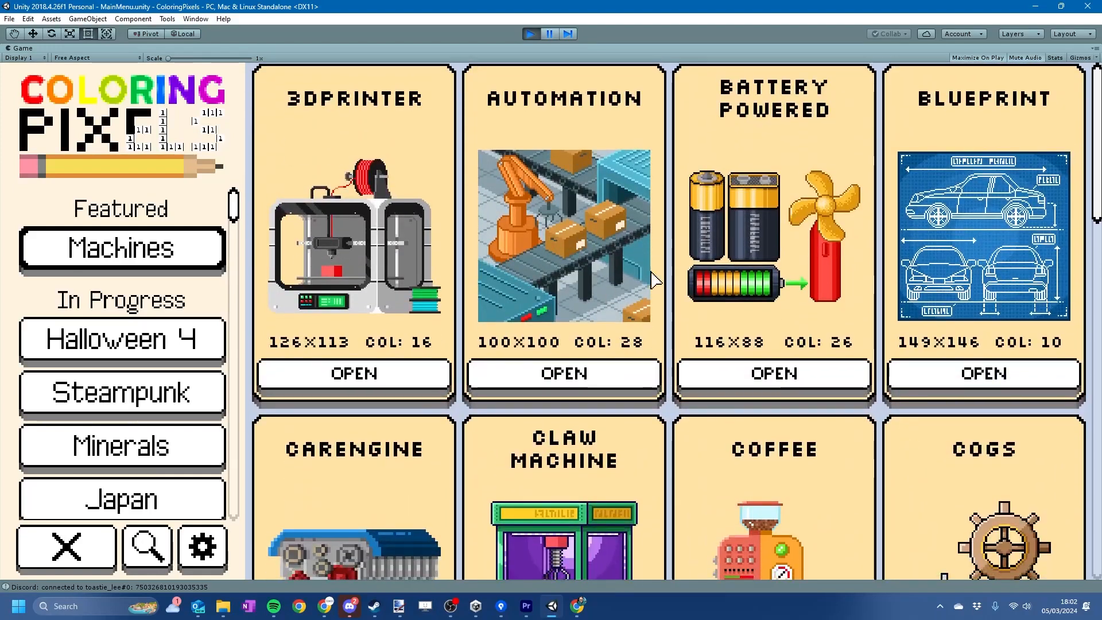
pyautogui.scroll(-8, 627, 252)
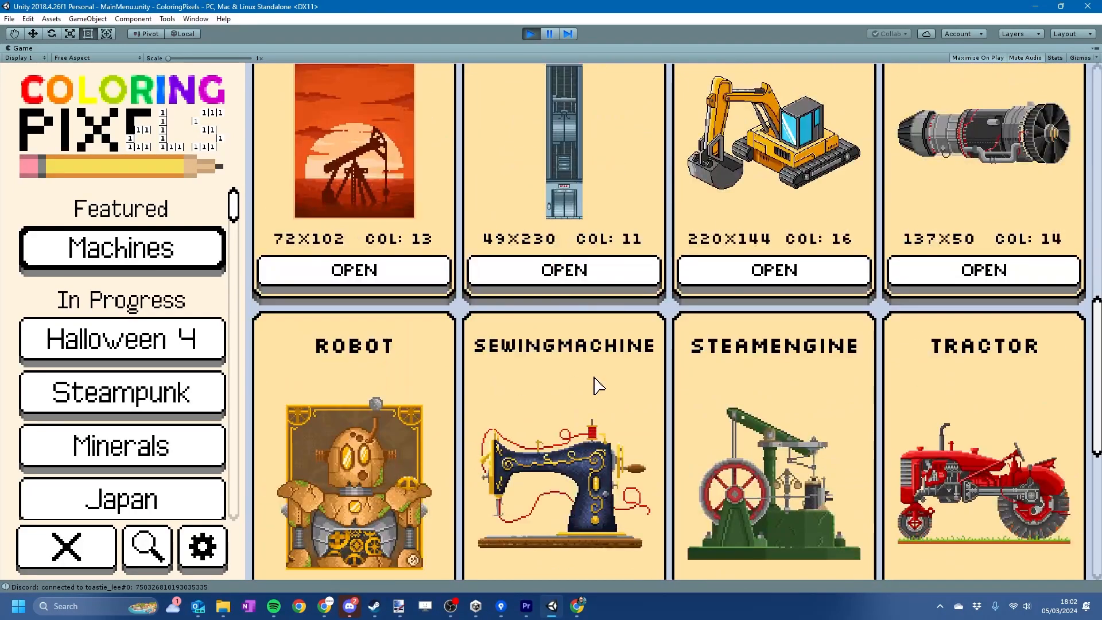
pyautogui.scroll(-2, 629, 388)
pyautogui.scroll(-5, 630, 388)
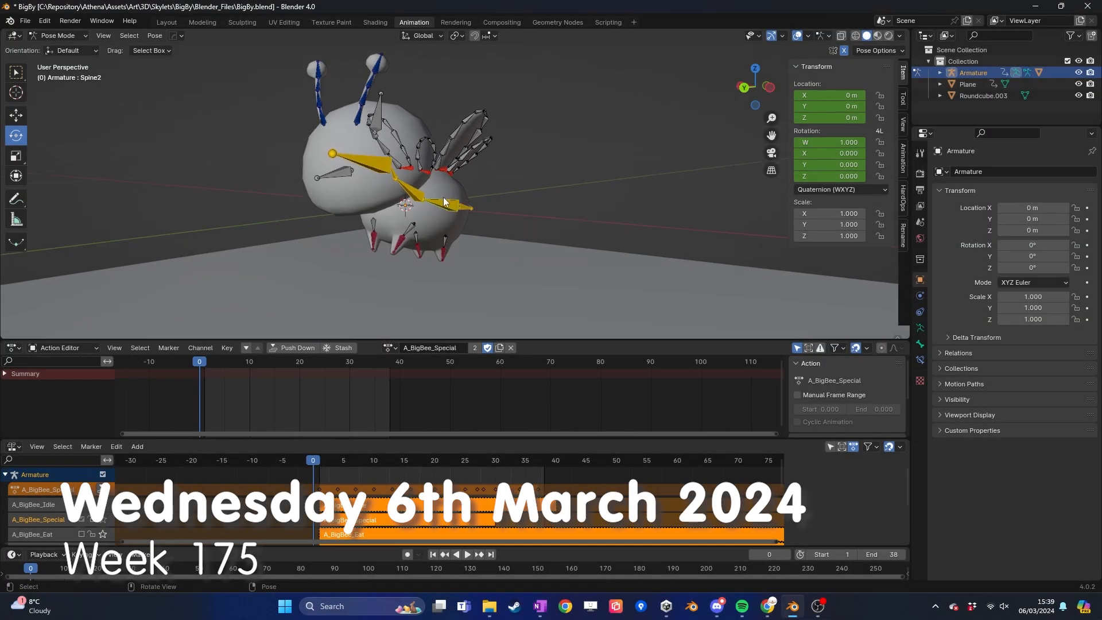
# Step: Make the Nonlinear Animation editor slightly taller and preview the A_BigBee_Special animation from several angles
pyautogui.moveTo(444, 201); pyautogui.dragTo(370, 226, button='middle')
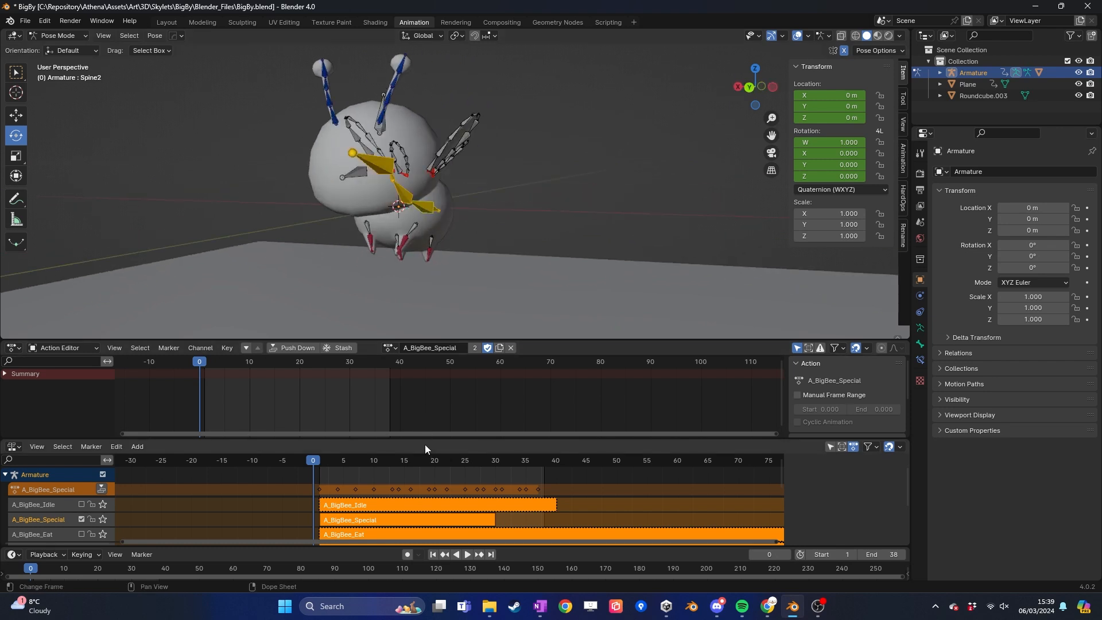
pyautogui.moveTo(425, 439); pyautogui.dragTo(425, 430)
pyautogui.moveTo(465, 252); pyautogui.dragTo(411, 202, button='middle')
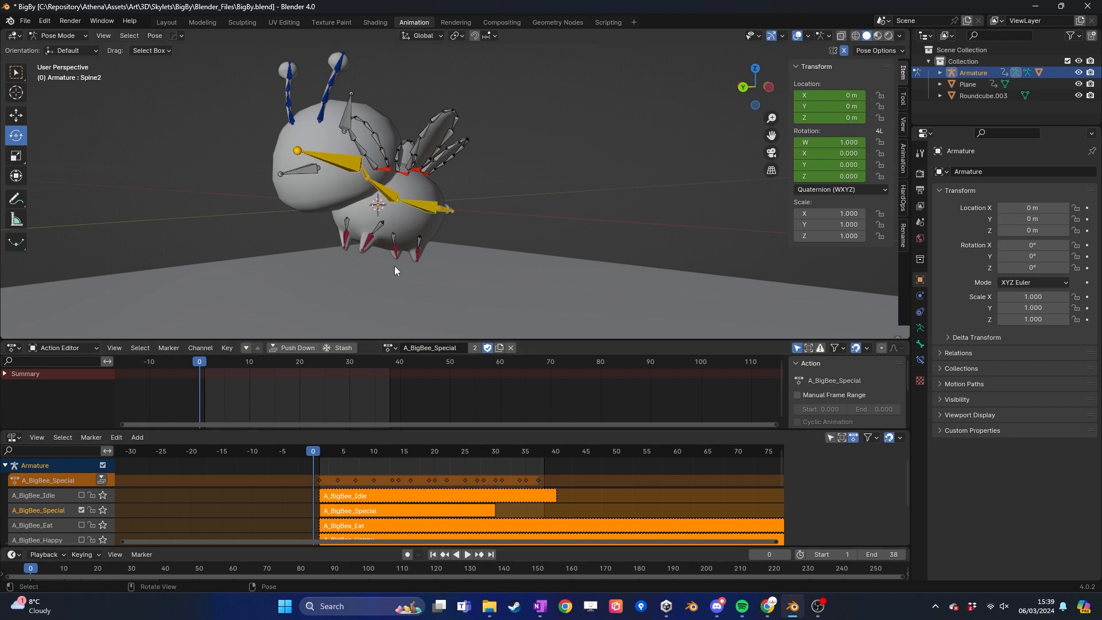
pyautogui.click(467, 554)
pyautogui.scroll(-3, 451, 211)
pyautogui.keyDown('shift'); pyautogui.moveTo(427, 157); pyautogui.dragTo(449, 213, button='middle'); pyautogui.keyUp('shift')
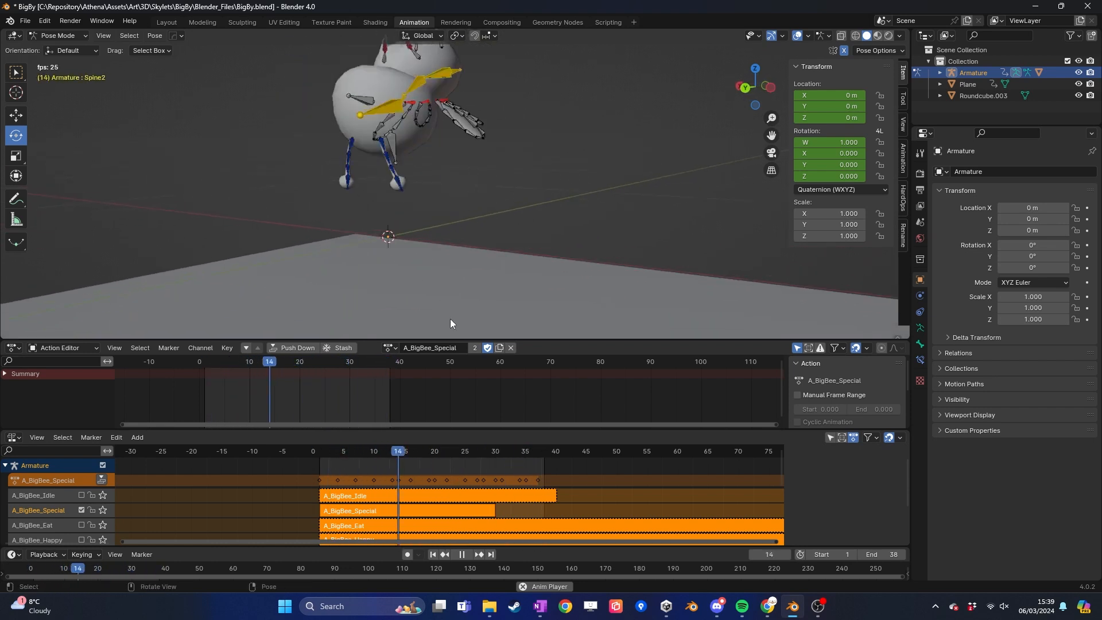
pyautogui.click(462, 554)
# Step: Load the A_BigBee_Run action at frame 0 and show the bee model without viewport overlays
pyautogui.click(391, 348)
pyautogui.click(411, 398)
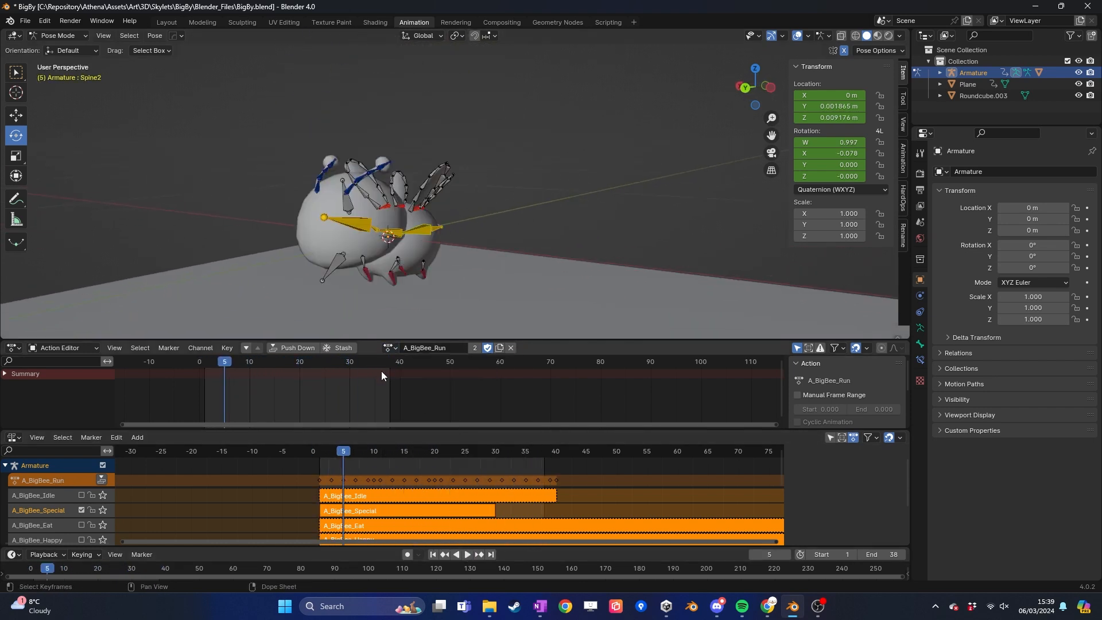
pyautogui.moveTo(235, 363); pyautogui.dragTo(199, 364)
pyautogui.moveTo(587, 205); pyautogui.dragTo(494, 218, button='middle')
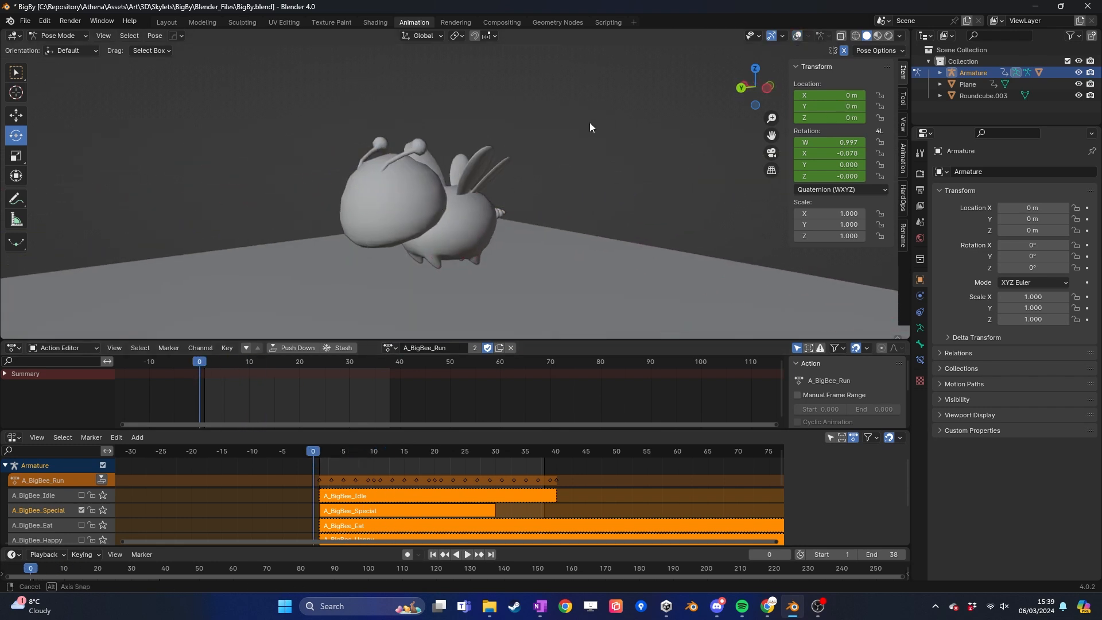
pyautogui.moveTo(711, 196); pyautogui.dragTo(687, 197, button='middle')
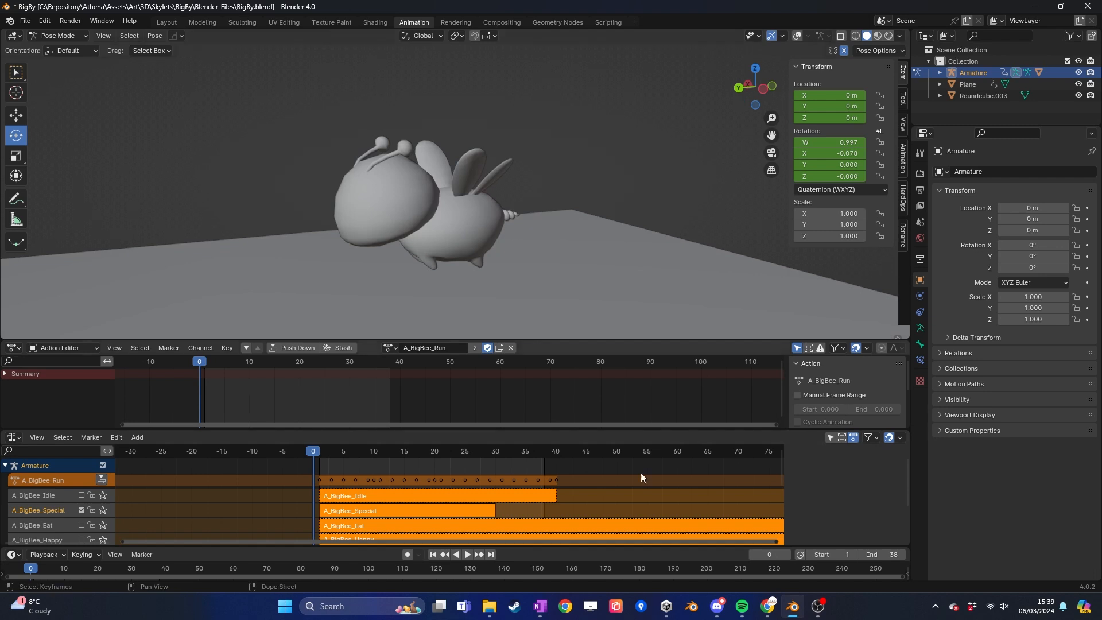
# Step: Preview the A_BigBee_Run animation's playback from different angles
pyautogui.click(461, 554)
pyautogui.moveTo(516, 247); pyautogui.dragTo(301, 287, button='middle')
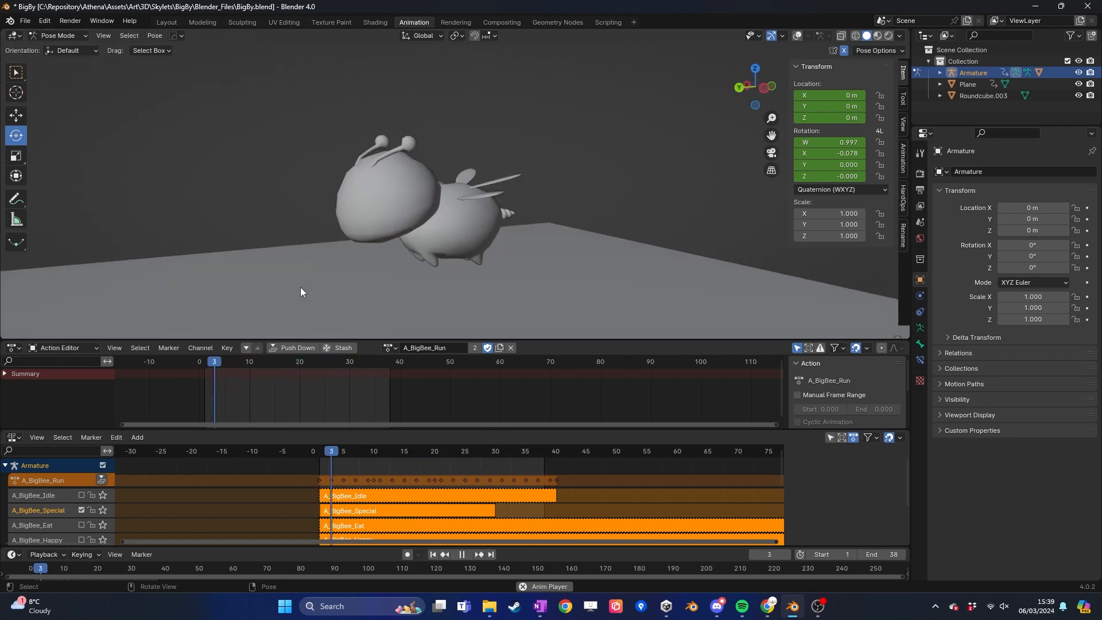
pyautogui.scroll(1, 321, 239)
pyautogui.moveTo(325, 229); pyautogui.dragTo(368, 253, button='middle')
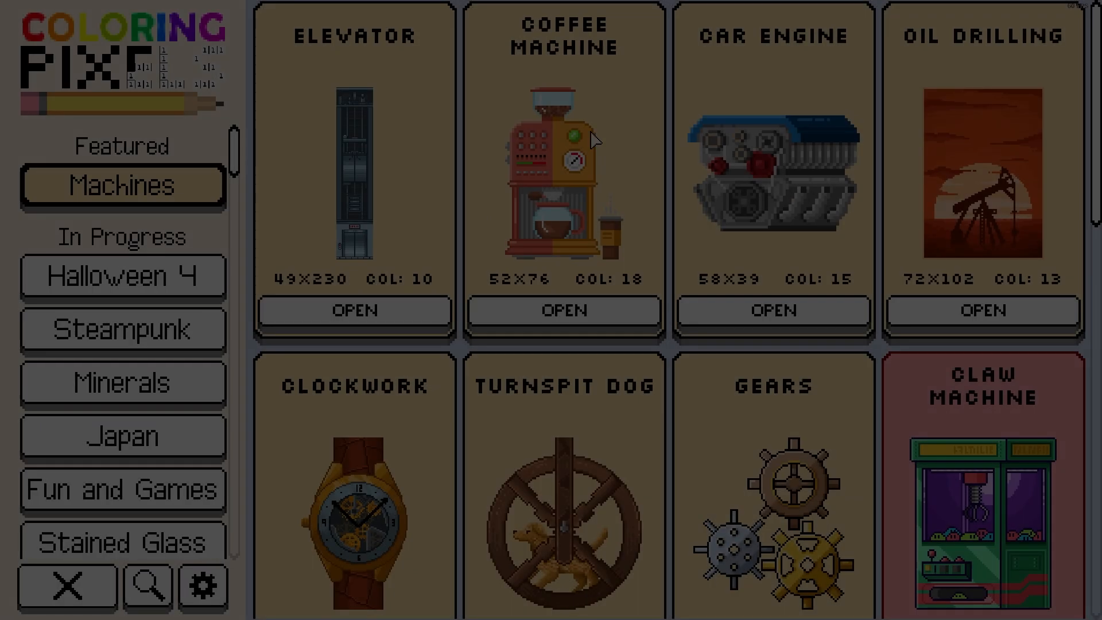
# Step: Review the reordered and renamed Machines level cards in the Coloring Pixels test build
pyautogui.scroll(-5, 612, 150)
pyautogui.scroll(-5, 615, 156)
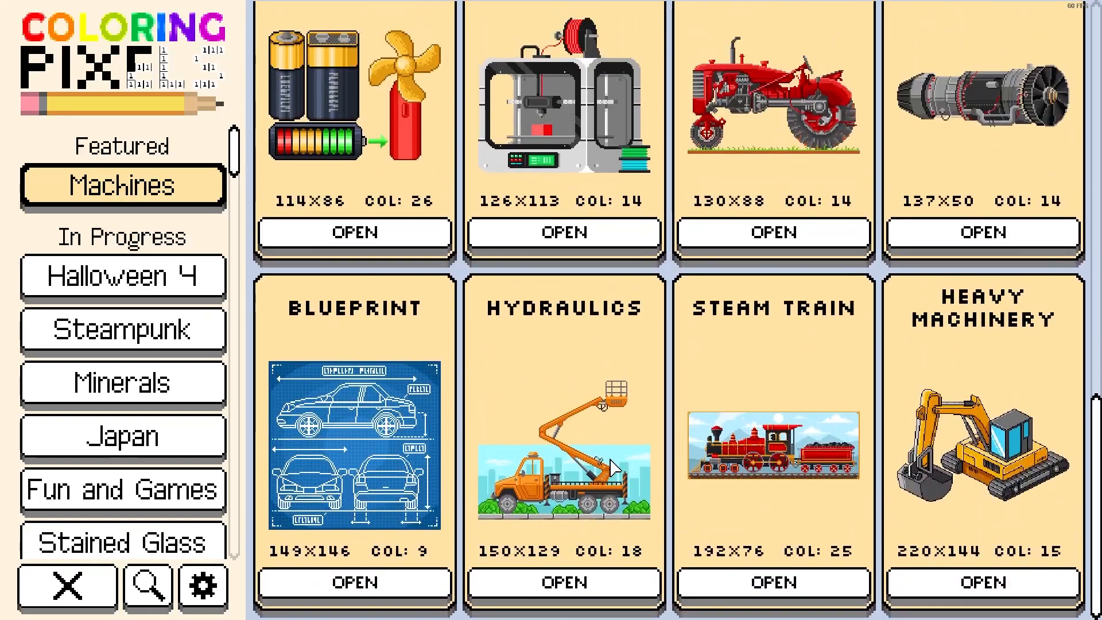
pyautogui.scroll(10, 615, 468)
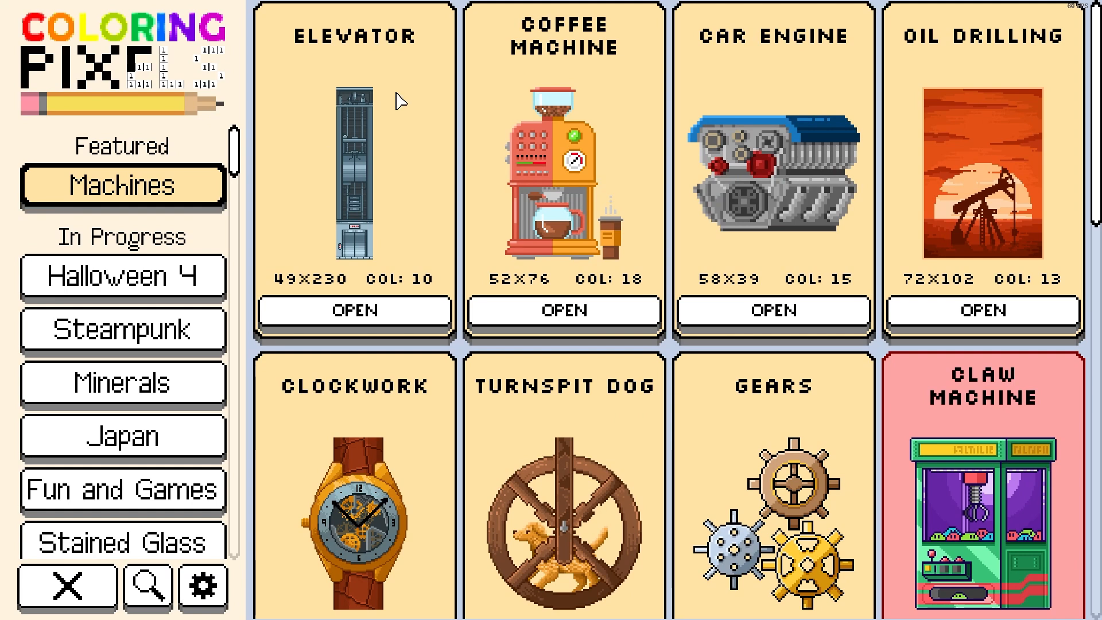
pyautogui.scroll(-6, 696, 566)
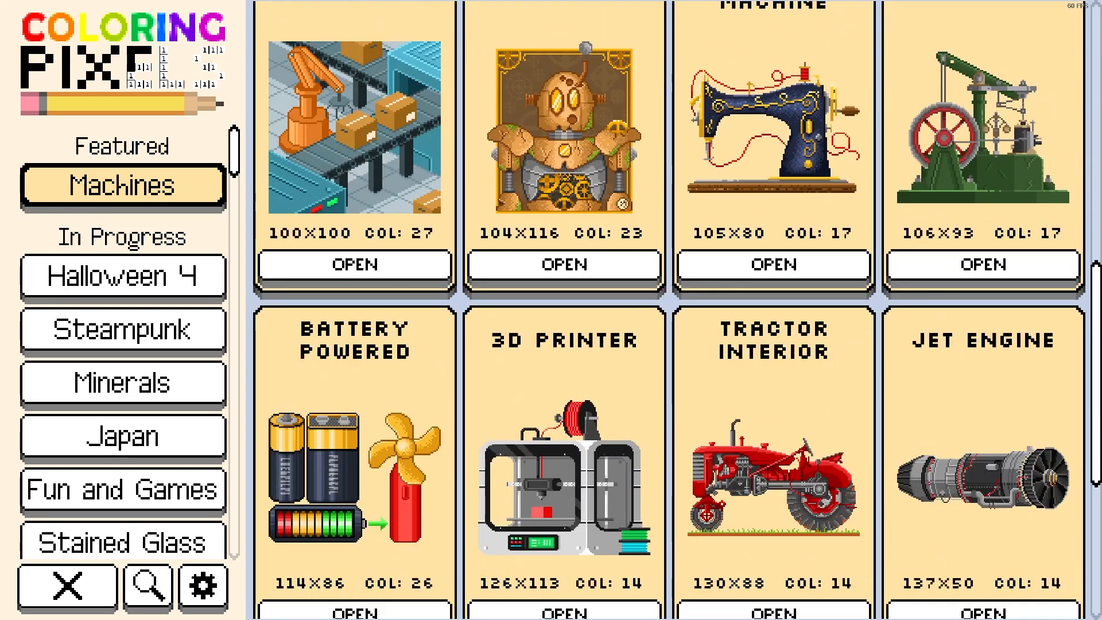
# Step: Check the Machines achievements on the game's Steam library page and return to the Machines levels in Coloring Pixels
pyautogui.hotkey('alt', 'Tab')
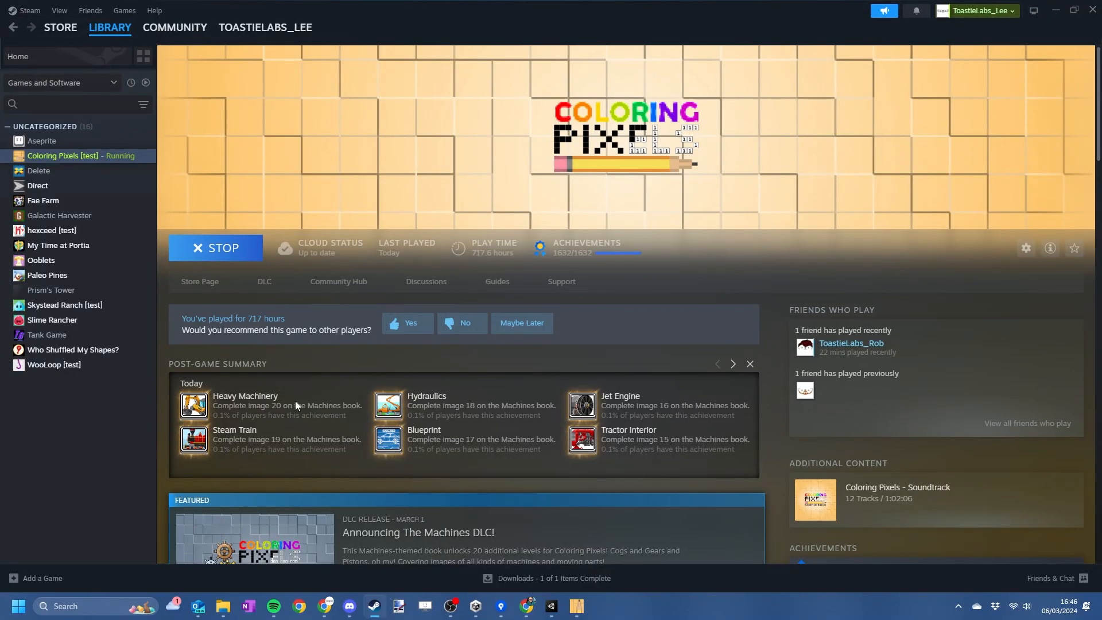
pyautogui.click(576, 606)
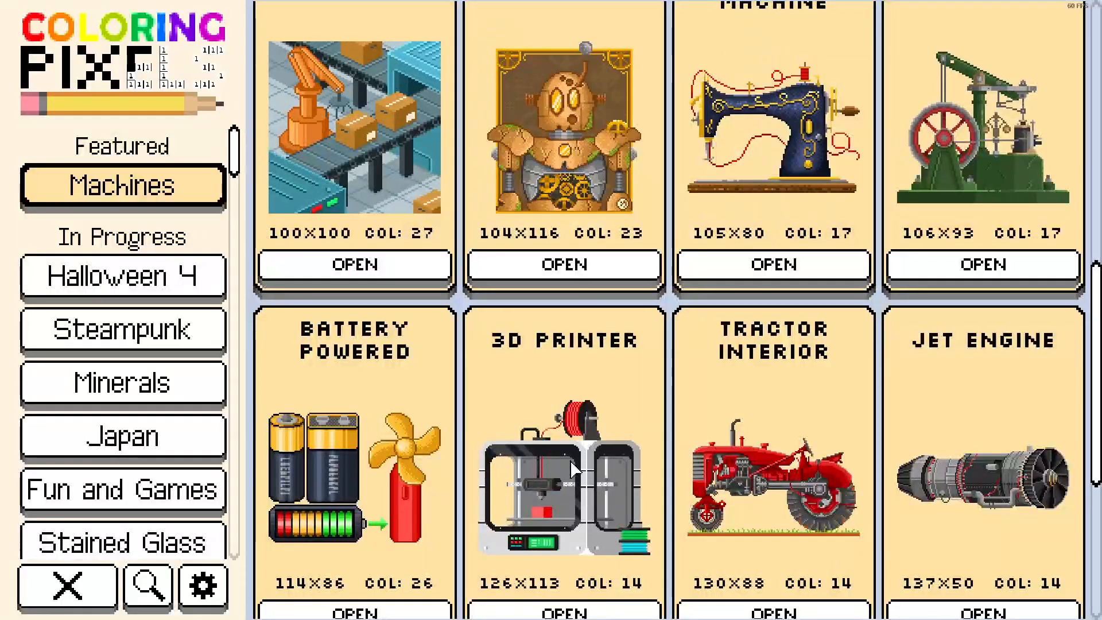
pyautogui.scroll(4, 984, 430)
pyautogui.click(983, 431)
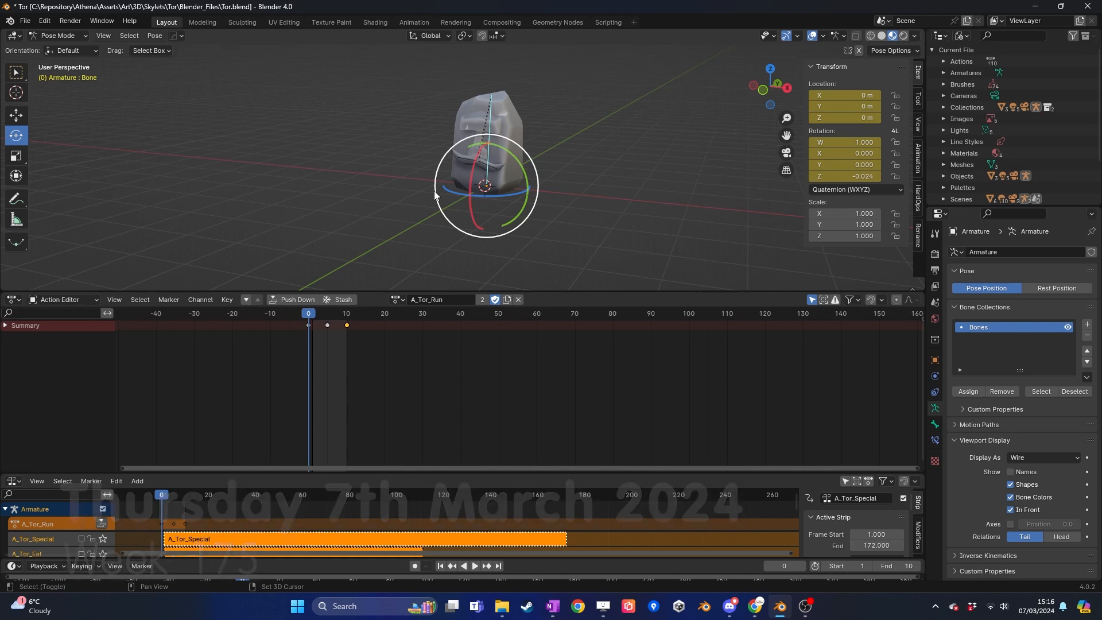
# Step: Preview the A_Tor_Run animation on the stone head from close up and from different angles
pyautogui.keyDown('shift'); pyautogui.moveTo(436, 179); pyautogui.dragTo(412, 179, button='middle'); pyautogui.keyUp('shift')
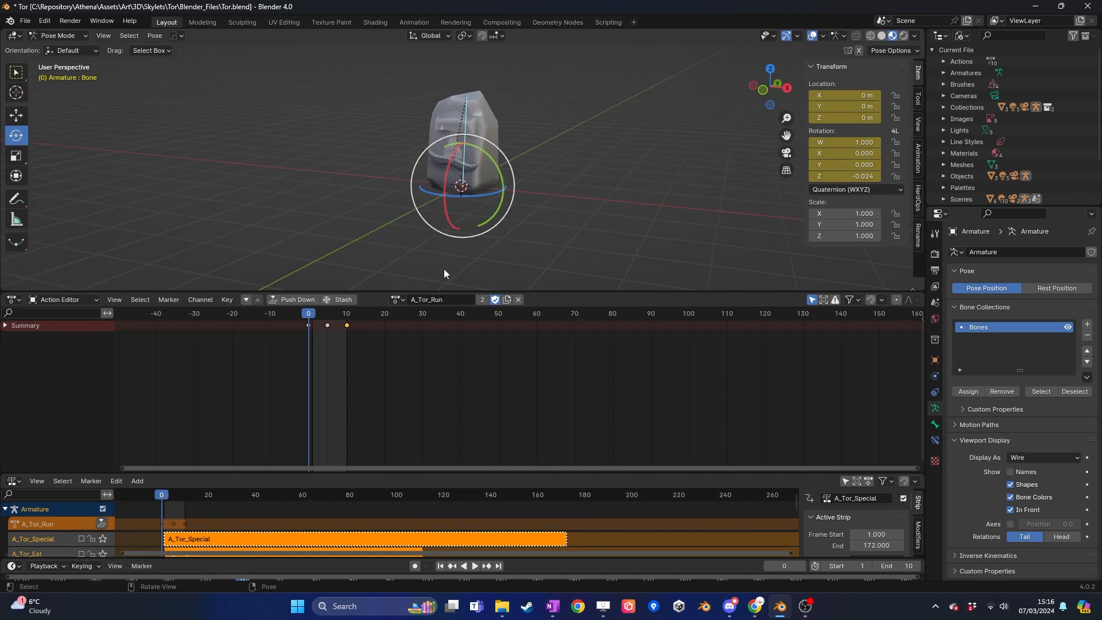
pyautogui.moveTo(497, 241); pyautogui.dragTo(380, 289, button='middle')
pyautogui.scroll(3, 490, 242)
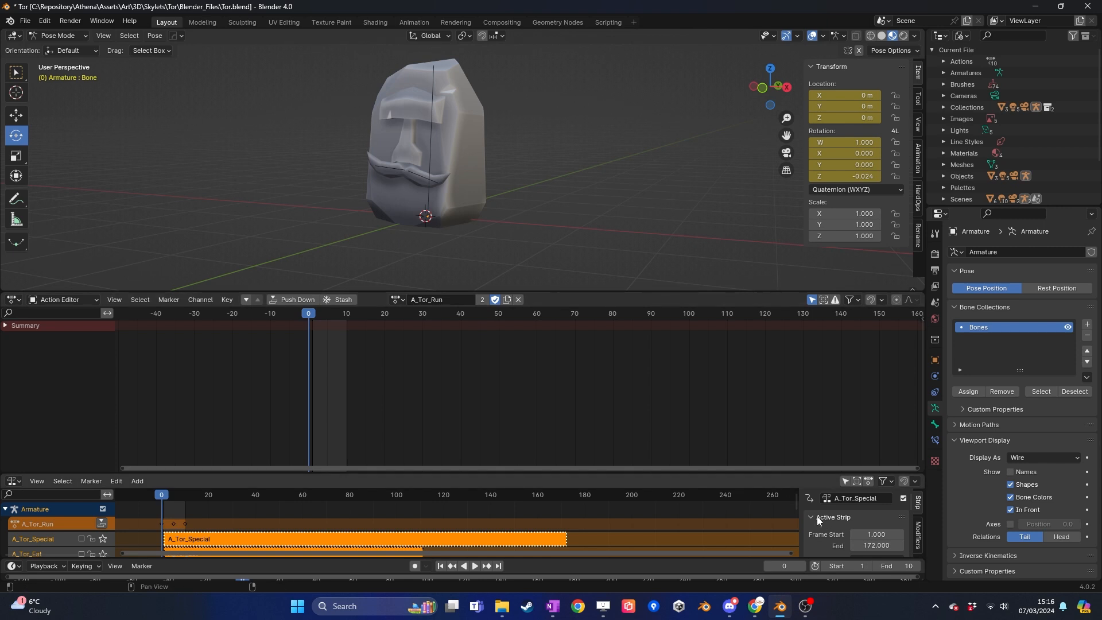
pyautogui.click(474, 566)
pyautogui.scroll(2, 564, 189)
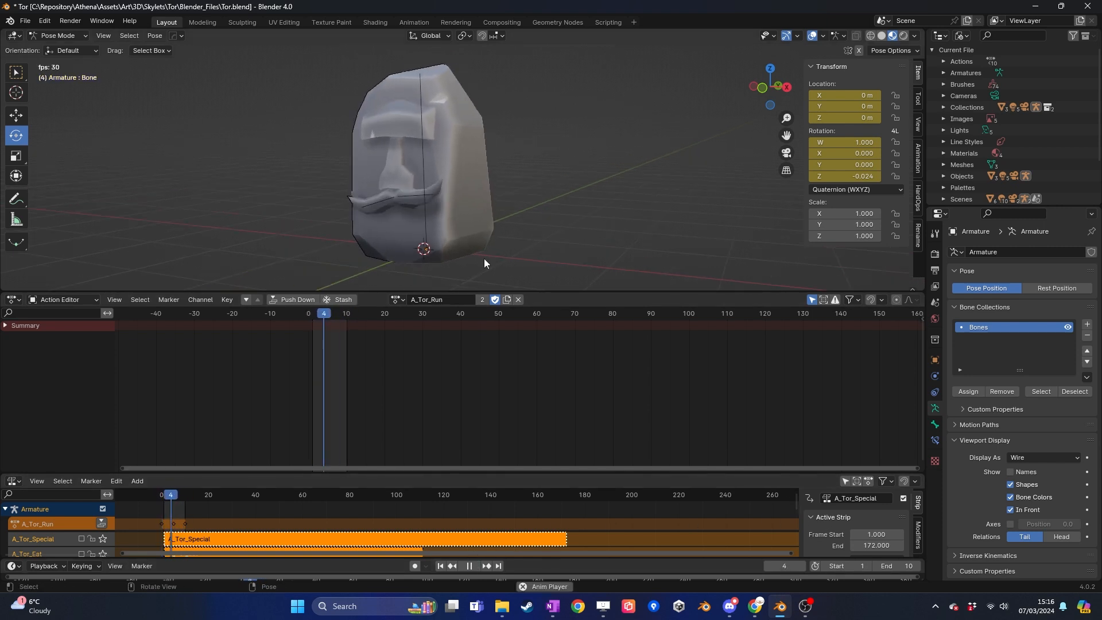
pyautogui.moveTo(472, 260); pyautogui.dragTo(492, 214, button='middle')
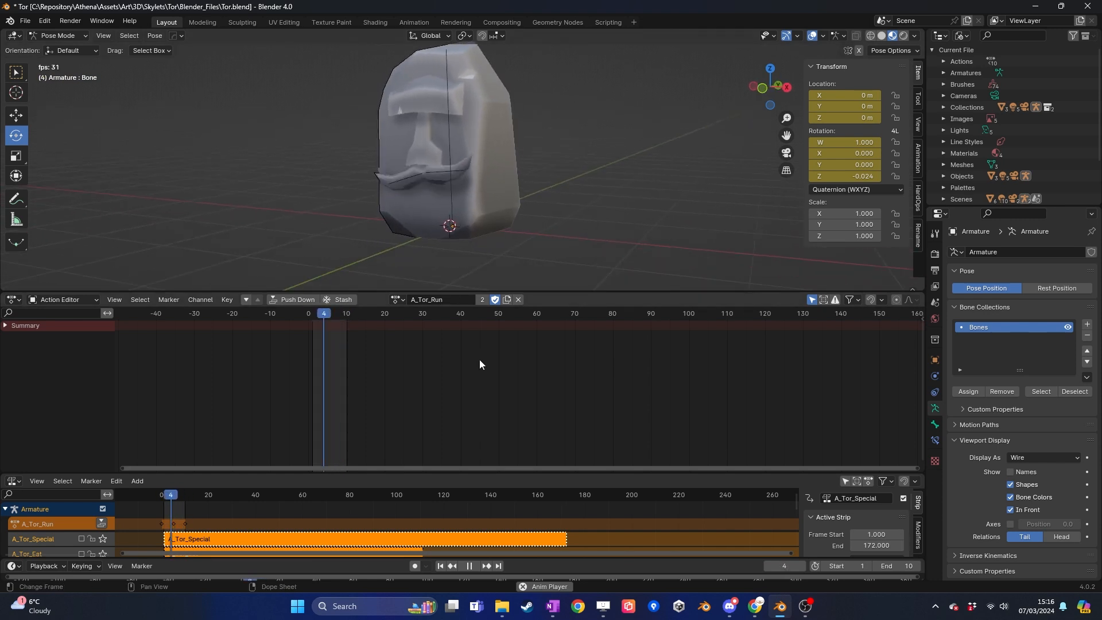
pyautogui.click(469, 565)
# Step: Load the A_Tor_Sleep_Start action with an end frame of 38 and preview it from frame 0 in side view
pyautogui.click(400, 299)
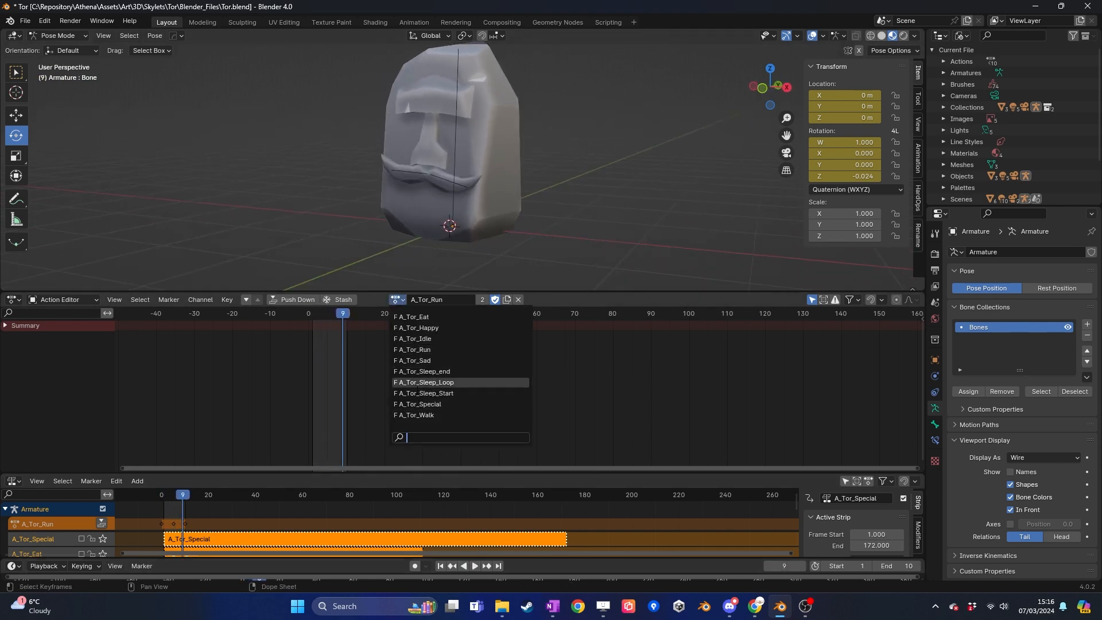
pyautogui.click(446, 394)
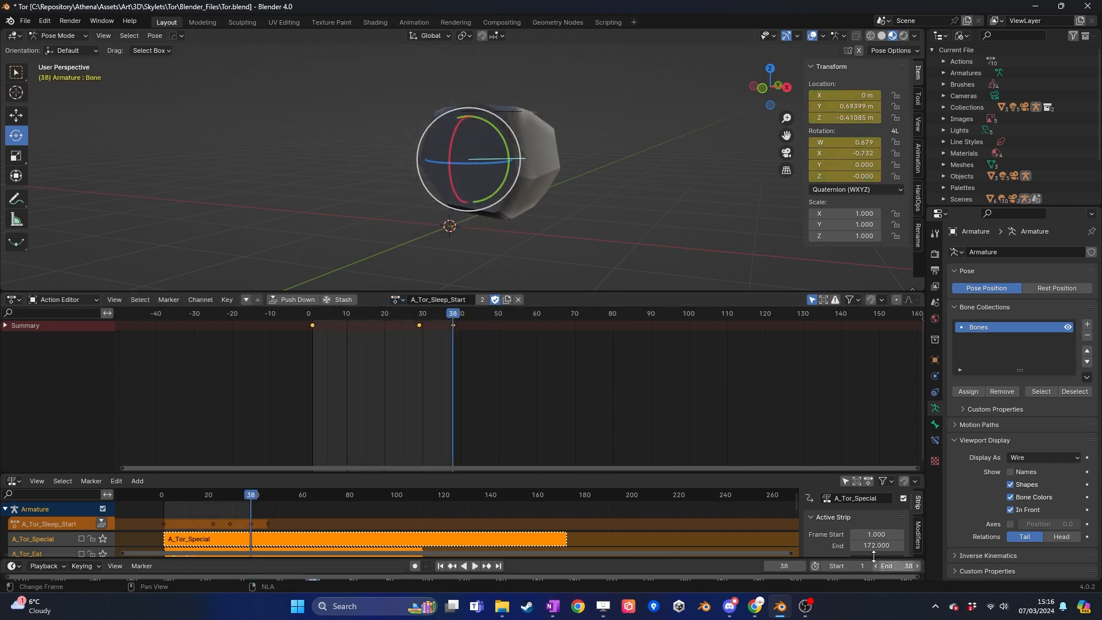
pyautogui.moveTo(445, 316); pyautogui.dragTo(309, 314)
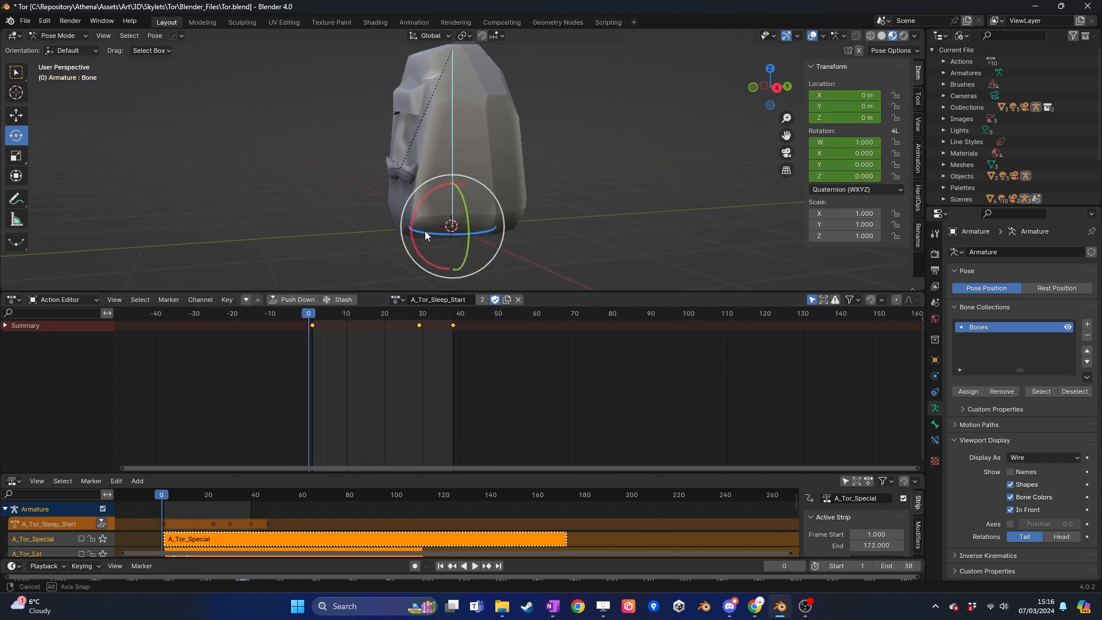
pyautogui.click(475, 566)
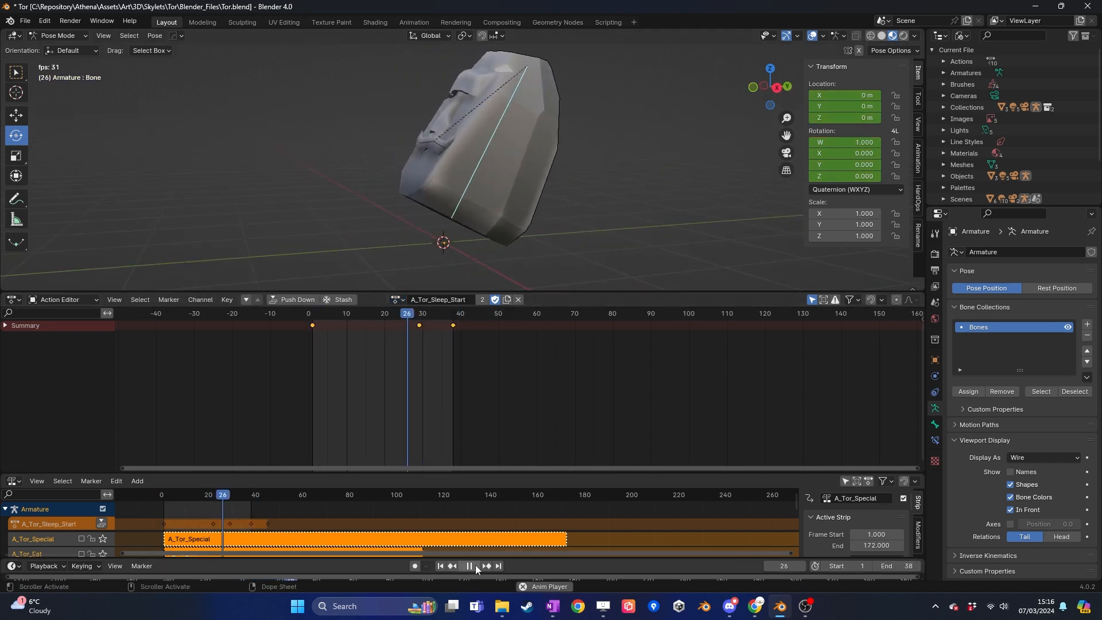
pyautogui.click(475, 565)
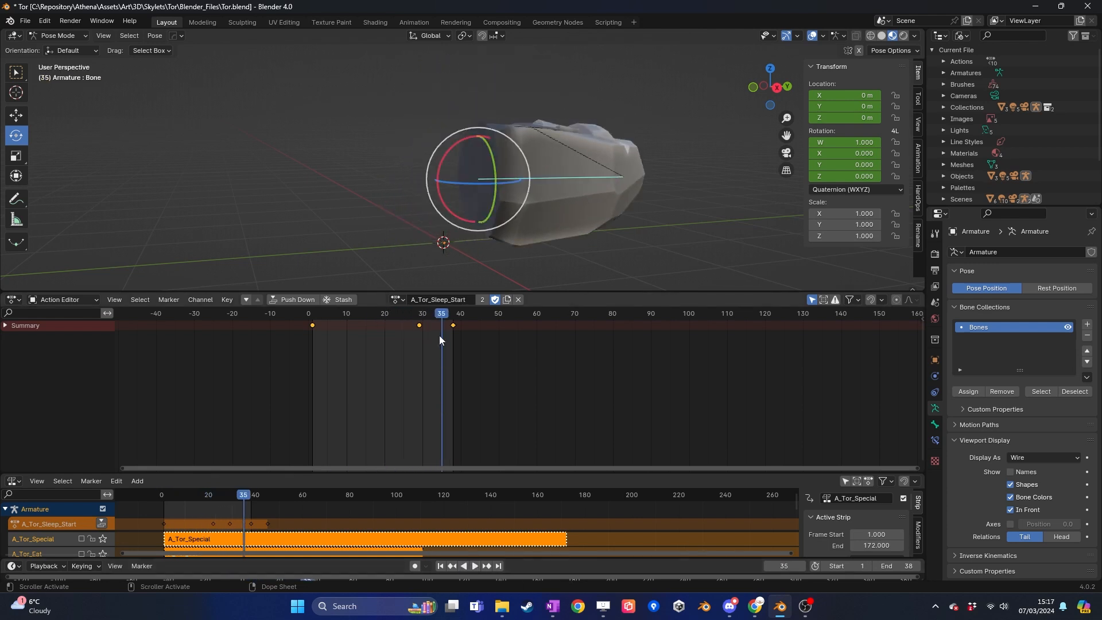
# Step: Look over the armature's animation strips and load the A_Tor_Sleep_end action at frame 0 with an end frame of 46
pyautogui.moveTo(348, 475); pyautogui.dragTo(355, 339)
pyautogui.scroll(-1, 53, 517)
pyautogui.moveTo(521, 339); pyautogui.dragTo(516, 489)
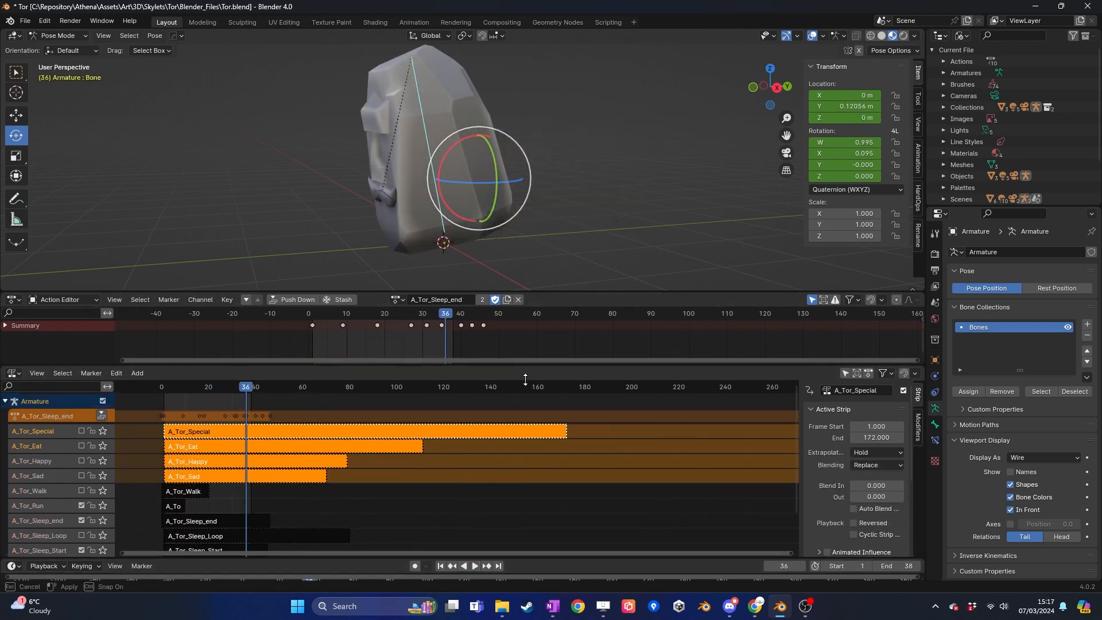
pyautogui.moveTo(446, 315); pyautogui.dragTo(298, 332)
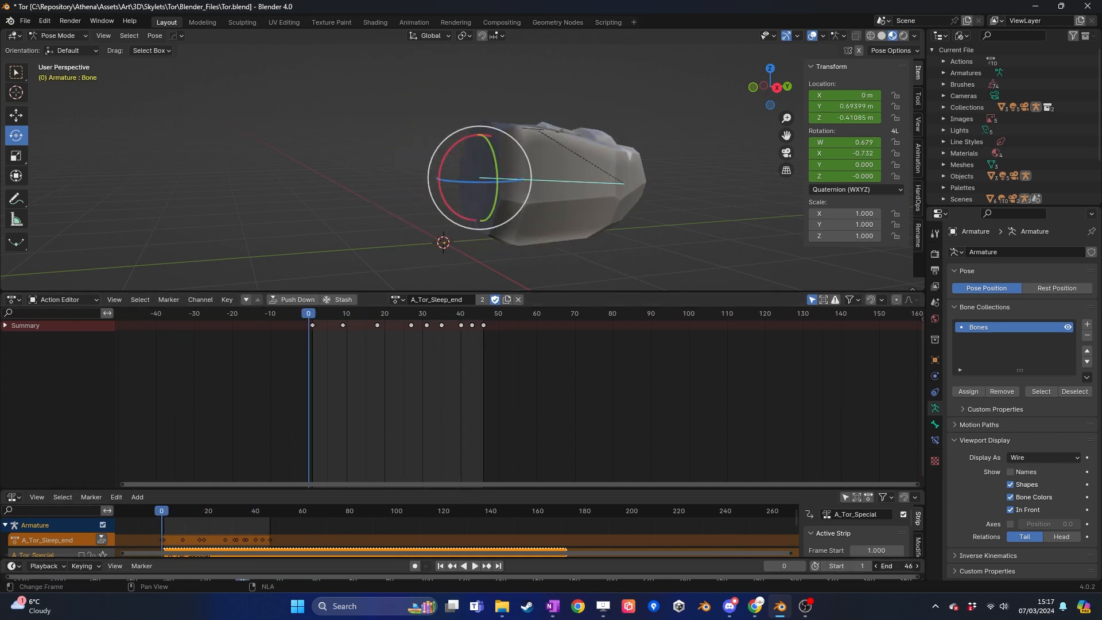
# Step: Play back the A_Tor_Sleep_end animation on the stone head
pyautogui.click(475, 568)
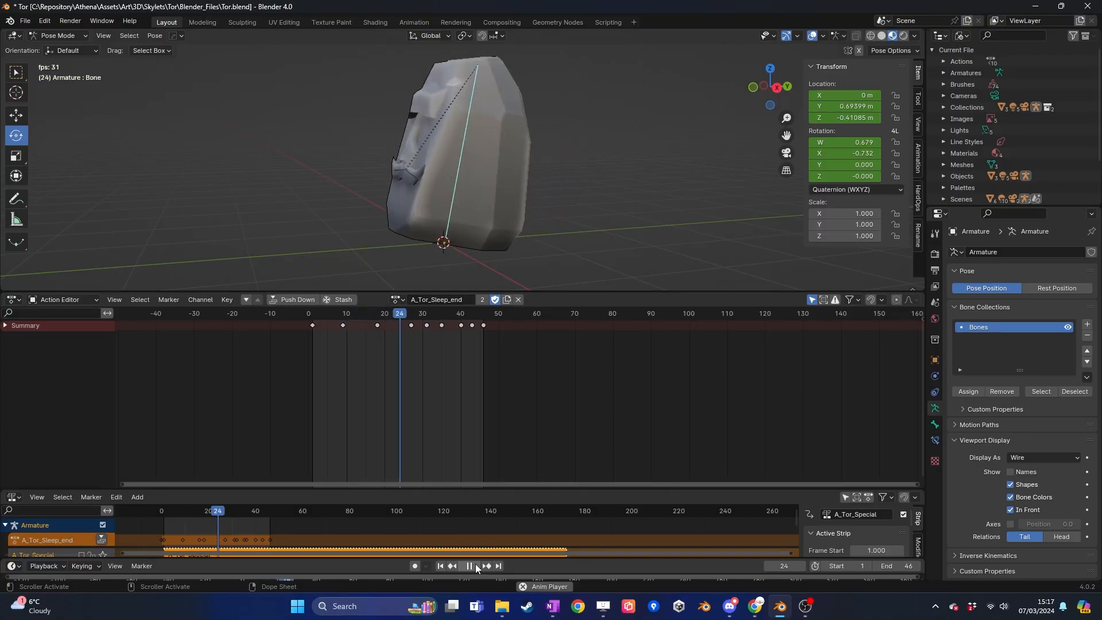
pyautogui.click(917, 567)
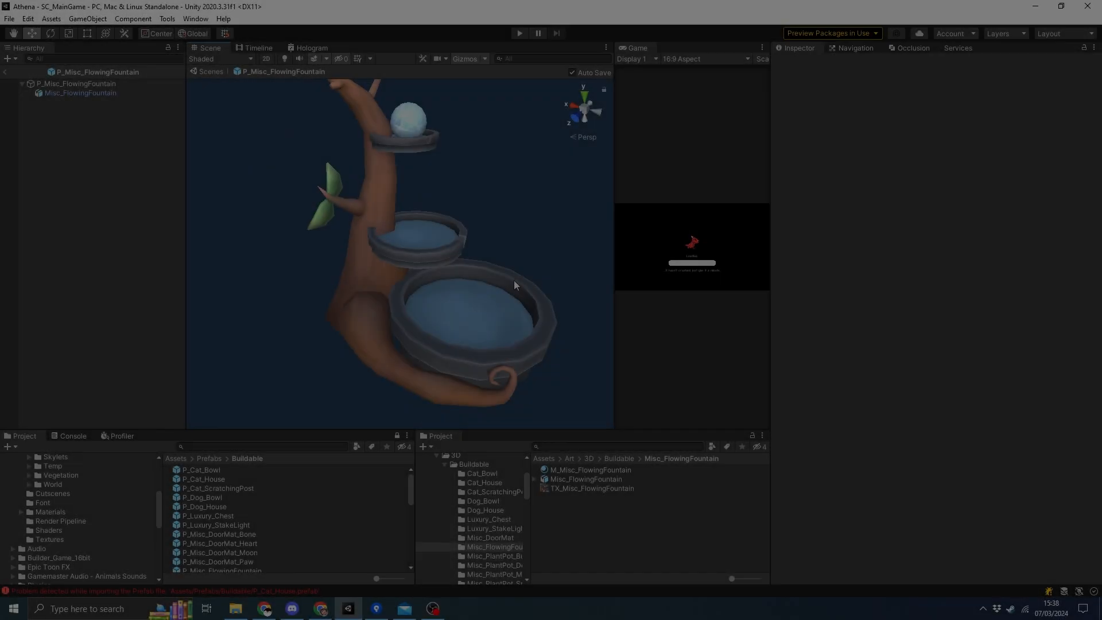
# Step: Switch to the Athena project in Unity and view the P_Misc_FlowingFountain prefab from different angles
pyautogui.keyDown('alt'); pyautogui.moveTo(514, 280); pyautogui.dragTo(544, 314); pyautogui.keyUp('alt')
pyautogui.moveTo(544, 314); pyautogui.dragTo(539, 307, button='middle')
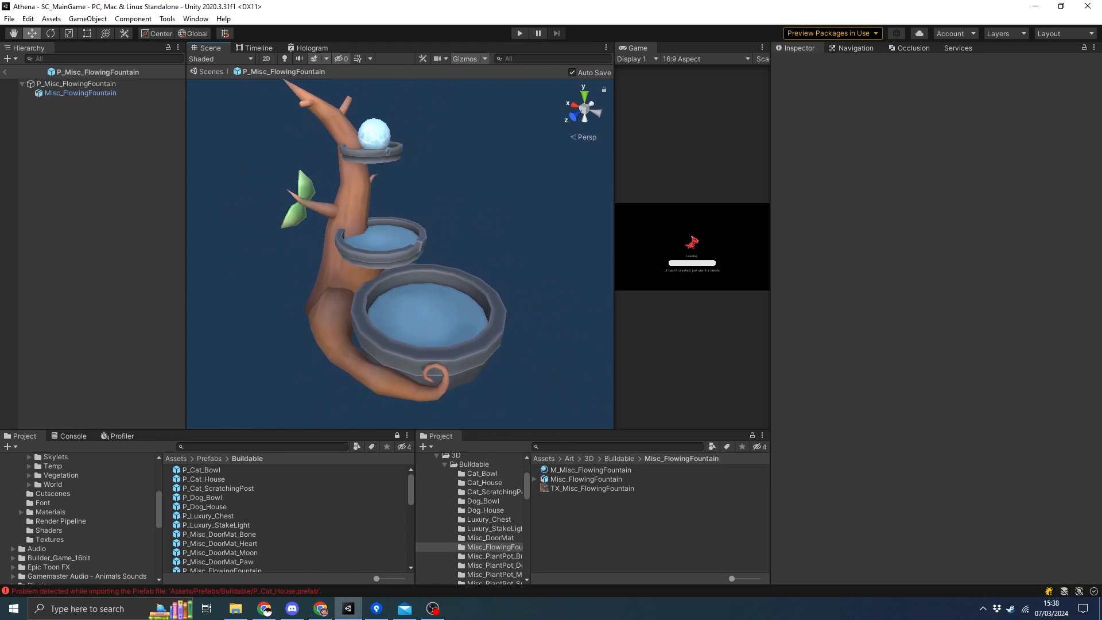
pyautogui.moveTo(487, 296)
pyautogui.keyDown('alt'); pyautogui.mouseDown()
pyautogui.moveTo(475, 310)
pyautogui.moveTo(495, 307)
pyautogui.mouseUp(); pyautogui.keyUp('alt')
# Step: Enlarge the project browser area and look through the list of Buildable prefabs
pyautogui.moveTo(325, 430); pyautogui.dragTo(334, 336)
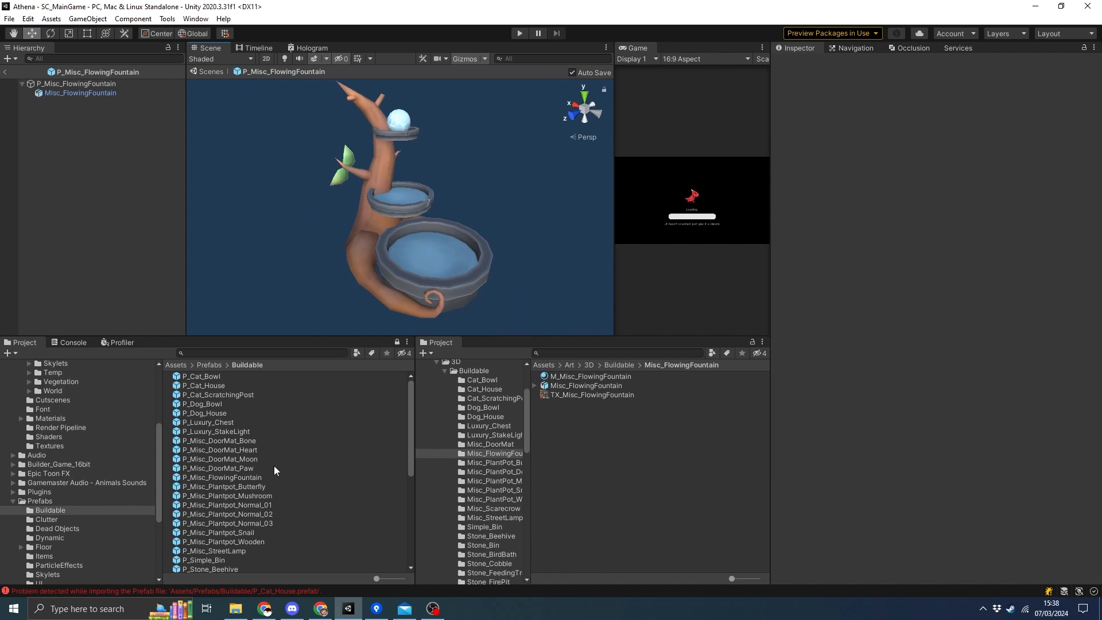
pyautogui.moveTo(409, 391); pyautogui.dragTo(415, 484)
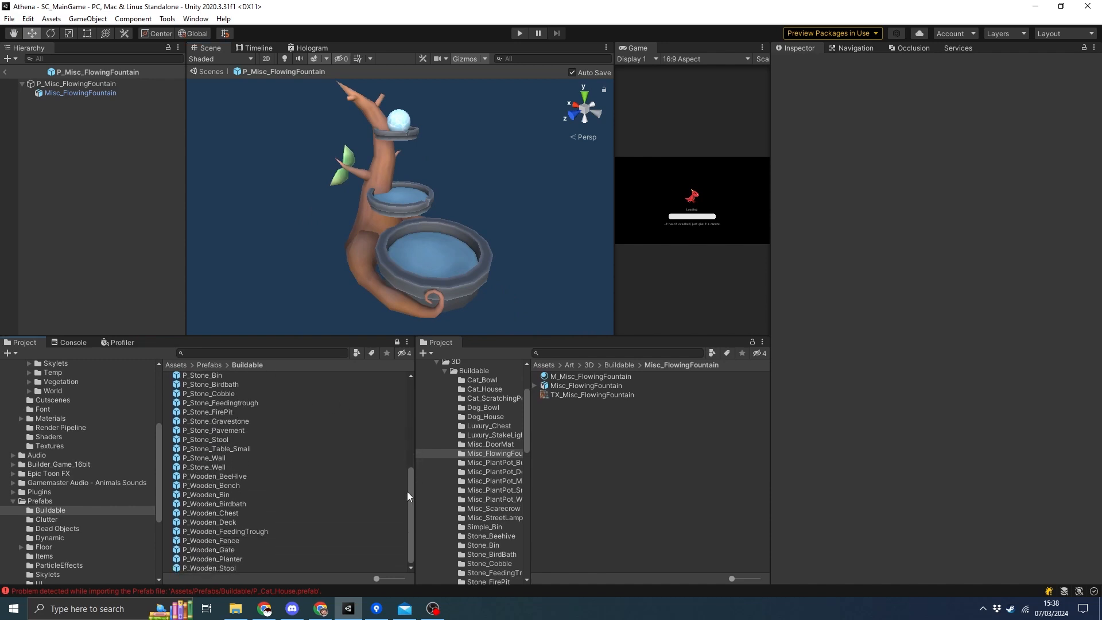
pyautogui.moveTo(408, 492); pyautogui.dragTo(420, 388)
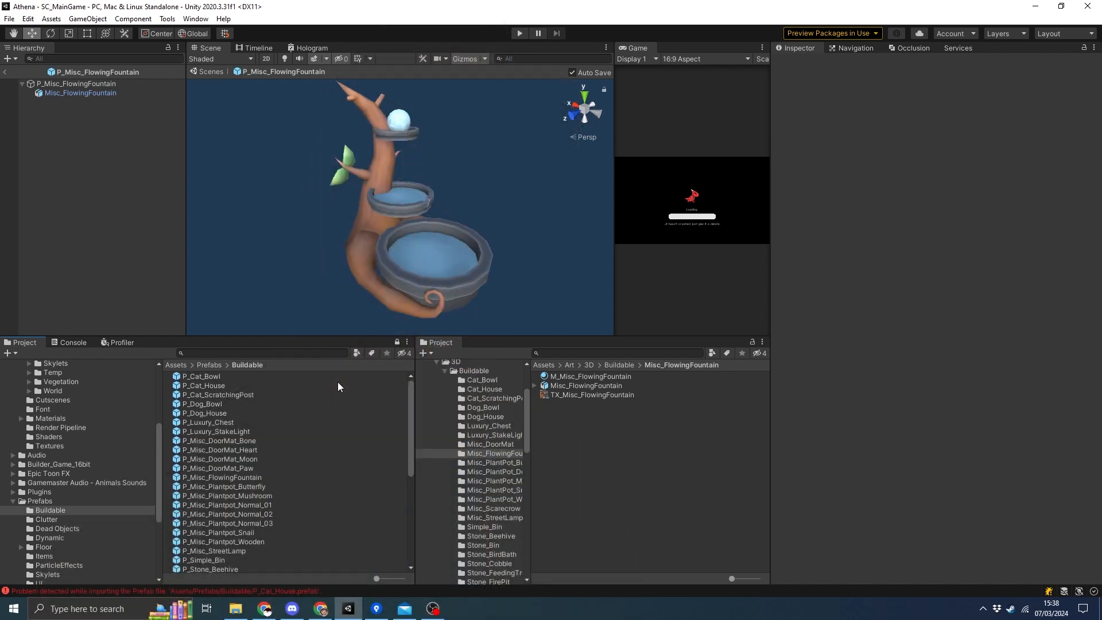
# Step: Open the Buildable Datas resources folder and inspect the Wooden_Birdbath data asset
pyautogui.scroll(-4, 76, 540)
pyautogui.click(61, 495)
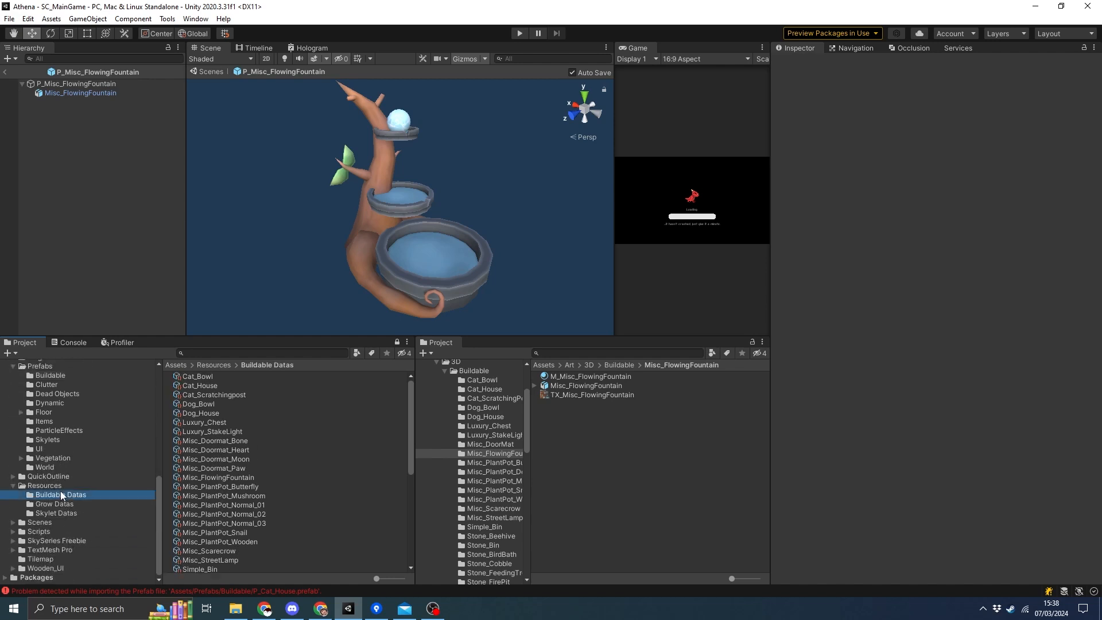
pyautogui.scroll(-6, 217, 392)
pyautogui.click(226, 504)
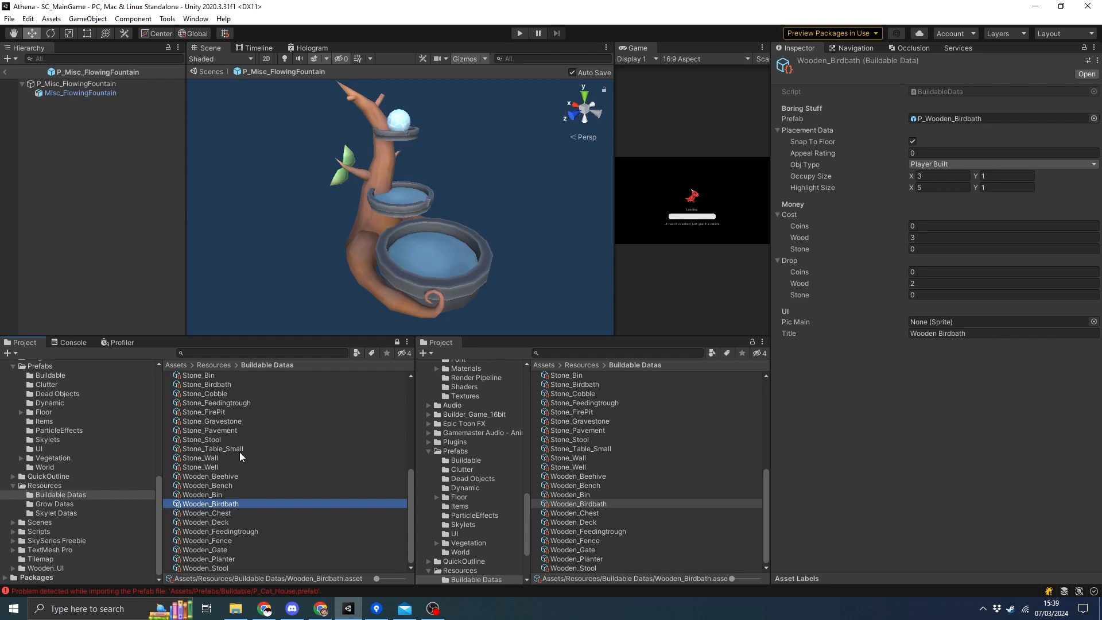
# Step: Inspect the Luxury_StakeLight and Misc_Doormat_Moon data assets in the Buildable Datas folder
pyautogui.scroll(5, 321, 482)
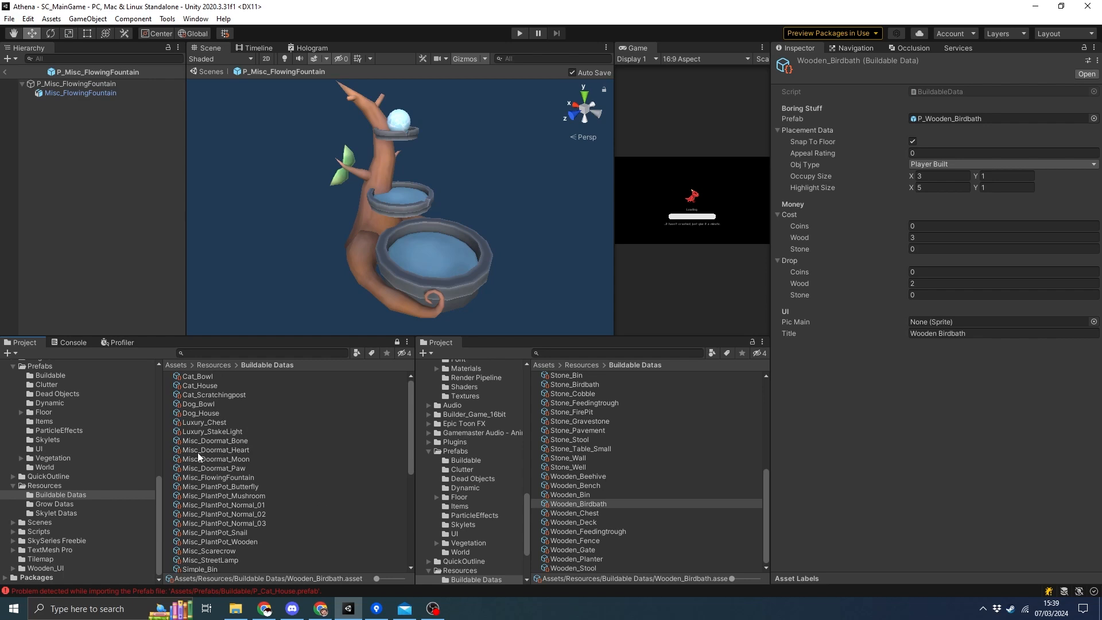
pyautogui.scroll(4, 120, 467)
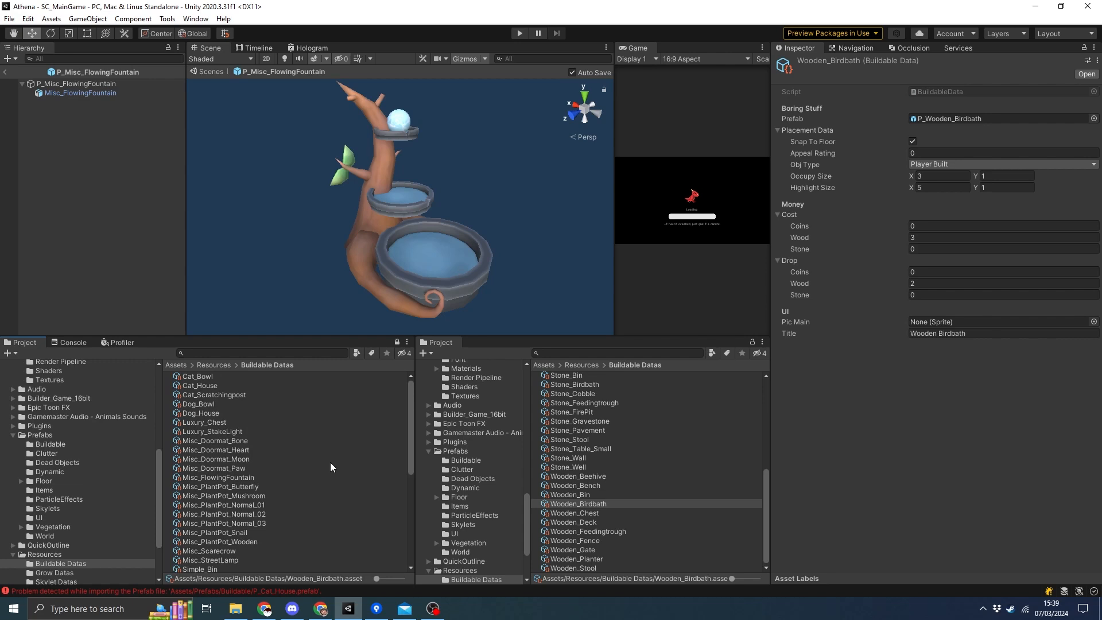
pyautogui.click(298, 431)
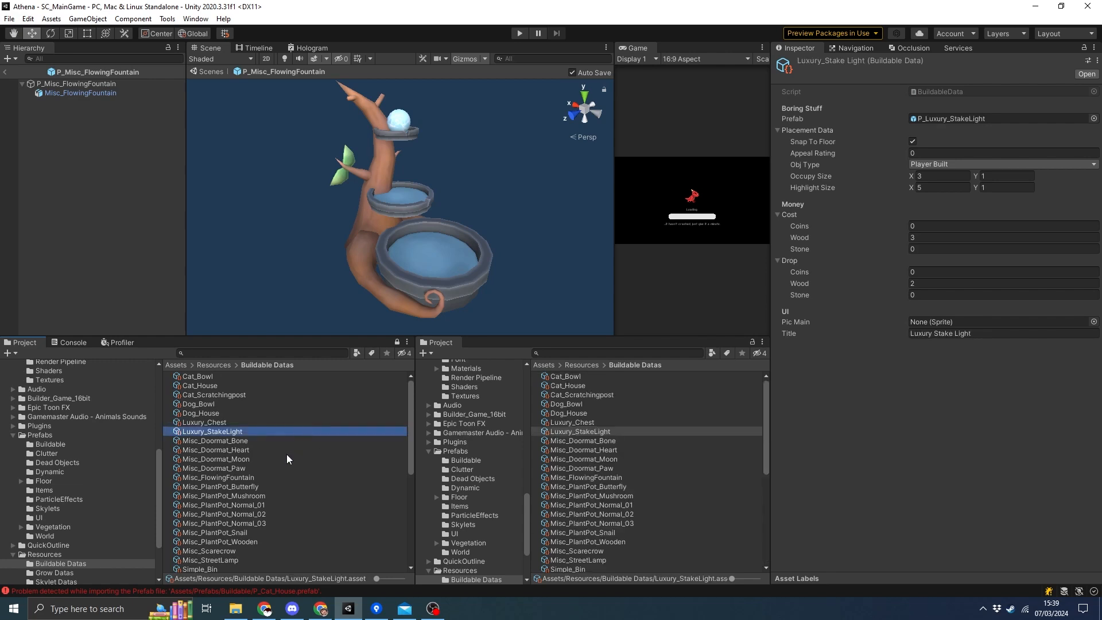
pyautogui.click(287, 459)
pyautogui.rightClick(508, 266)
pyautogui.moveTo(508, 267); pyautogui.dragTo(544, 266, button='right')
pyautogui.moveTo(543, 266); pyautogui.dragTo(509, 257, button='middle')
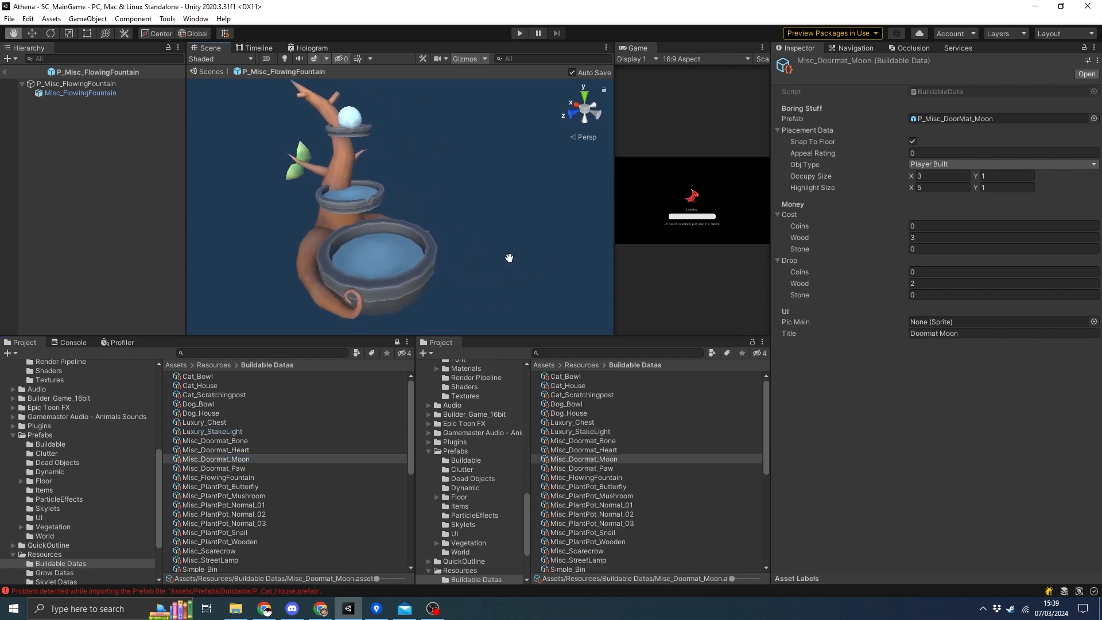
pyautogui.moveTo(445, 274); pyautogui.dragTo(511, 332, button='middle')
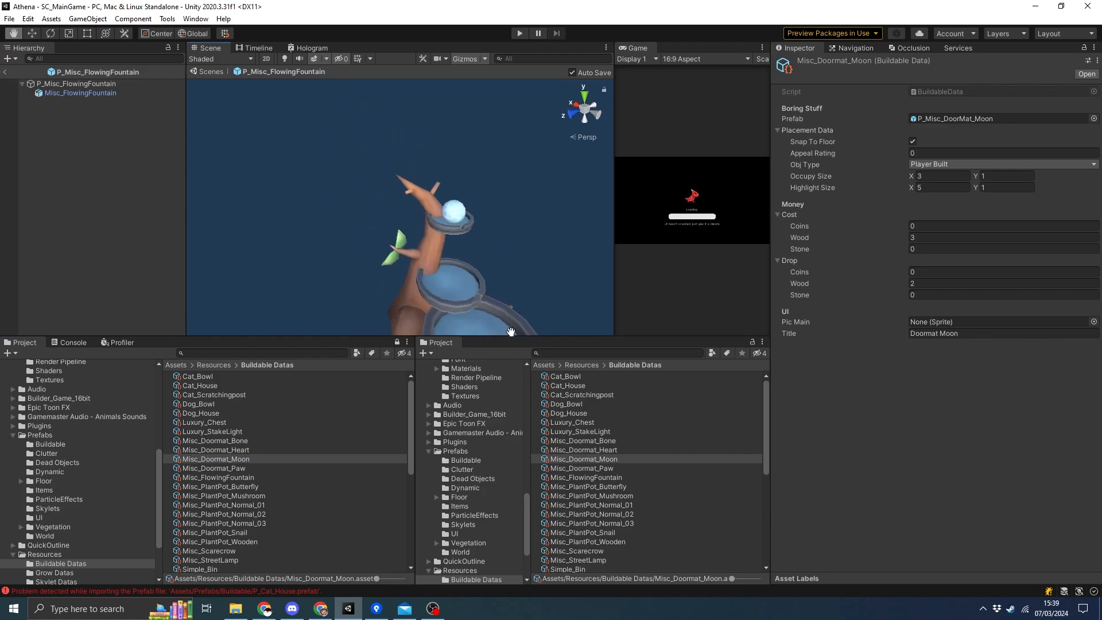
pyautogui.moveTo(511, 332); pyautogui.dragTo(453, 257, button='middle')
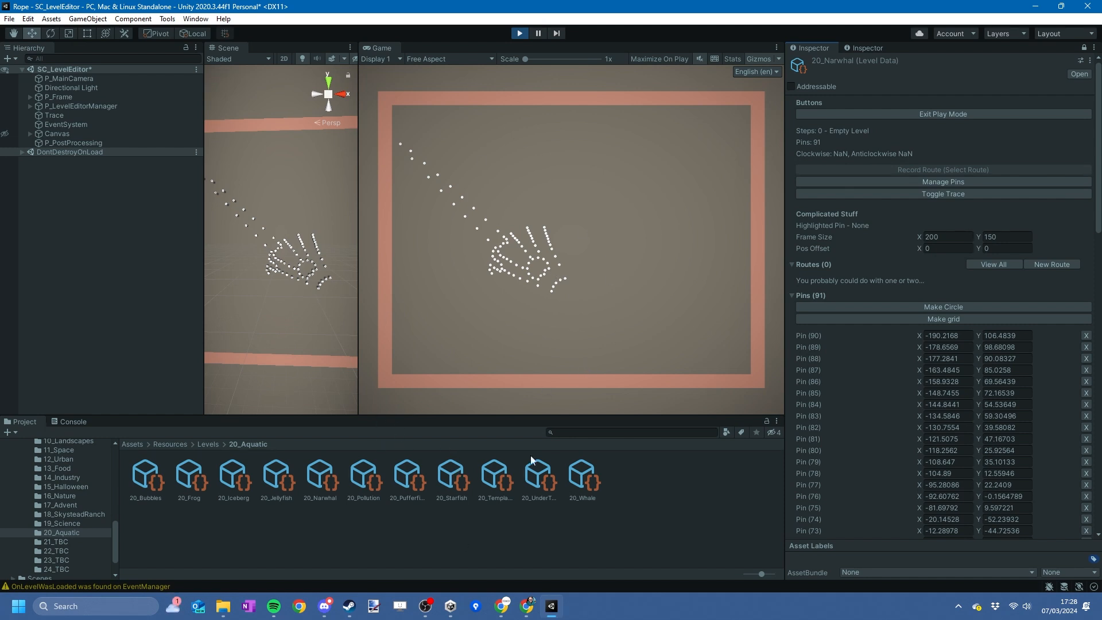
# Step: Switch to the WL DLC - Aquatic board in Trello and view the Image 8 - Bubbles and Image 13 - Pufferfish cards
pyautogui.click(505, 603)
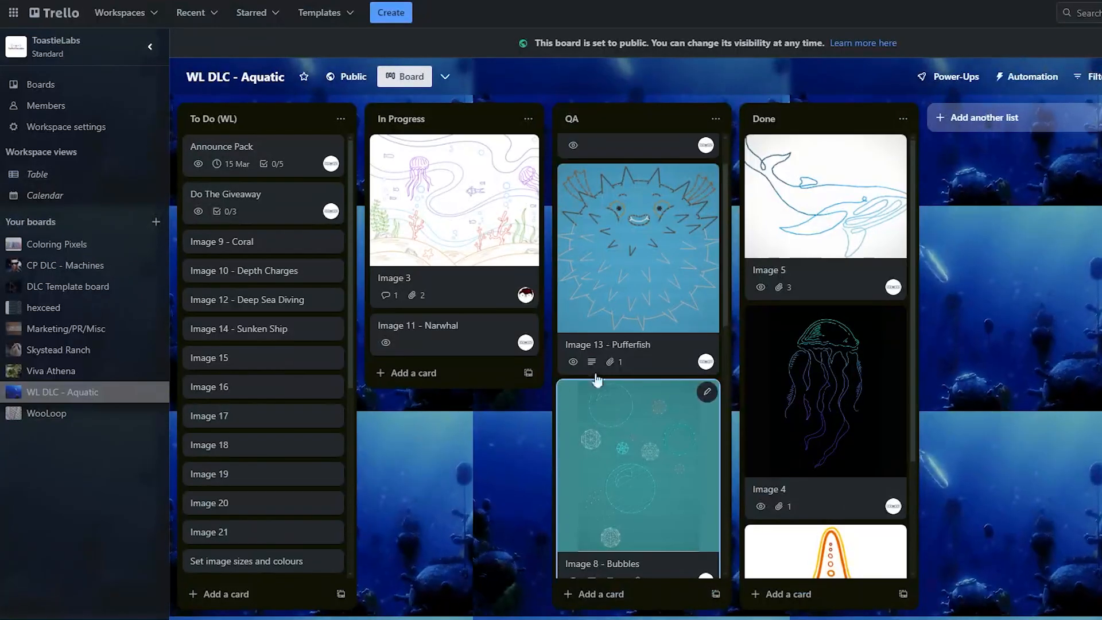
pyautogui.click(623, 459)
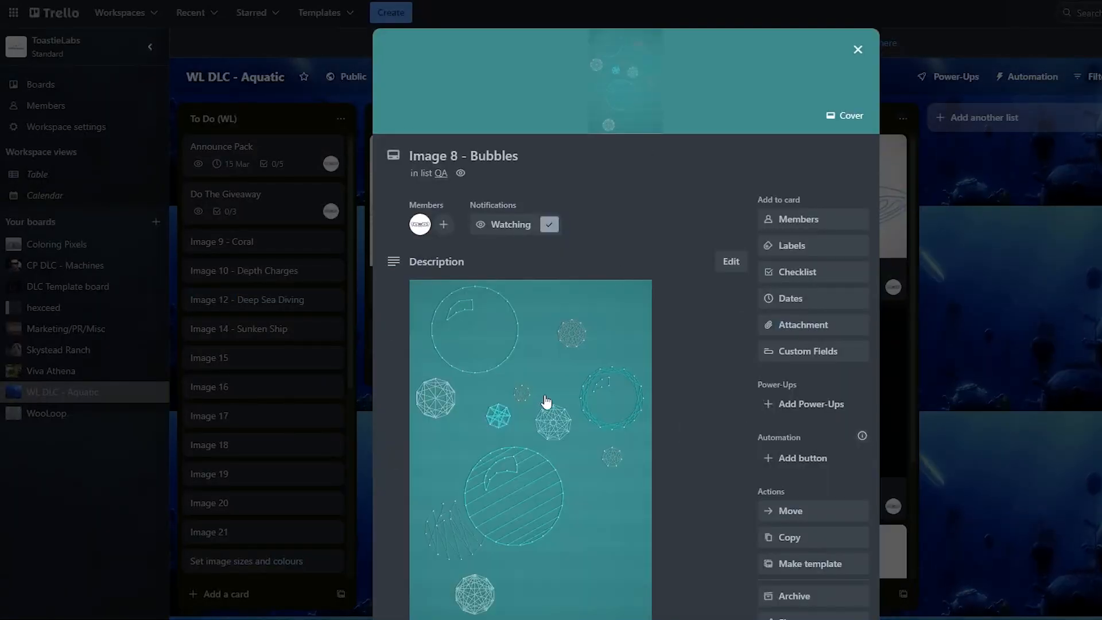
pyautogui.scroll(-2, 587, 384)
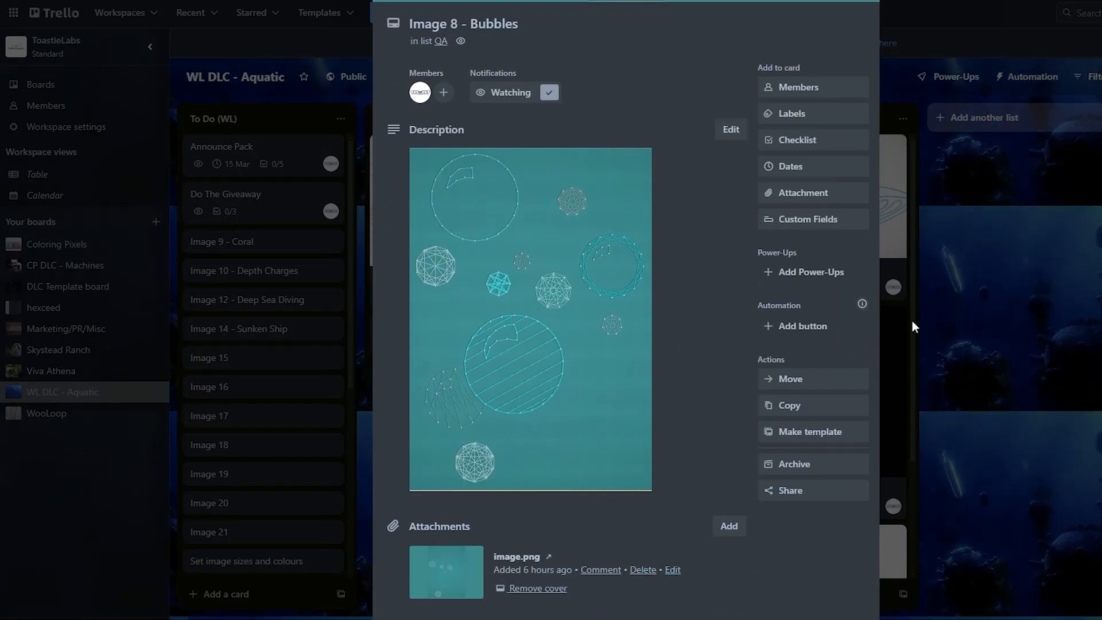
pyautogui.click(1047, 351)
pyautogui.click(662, 295)
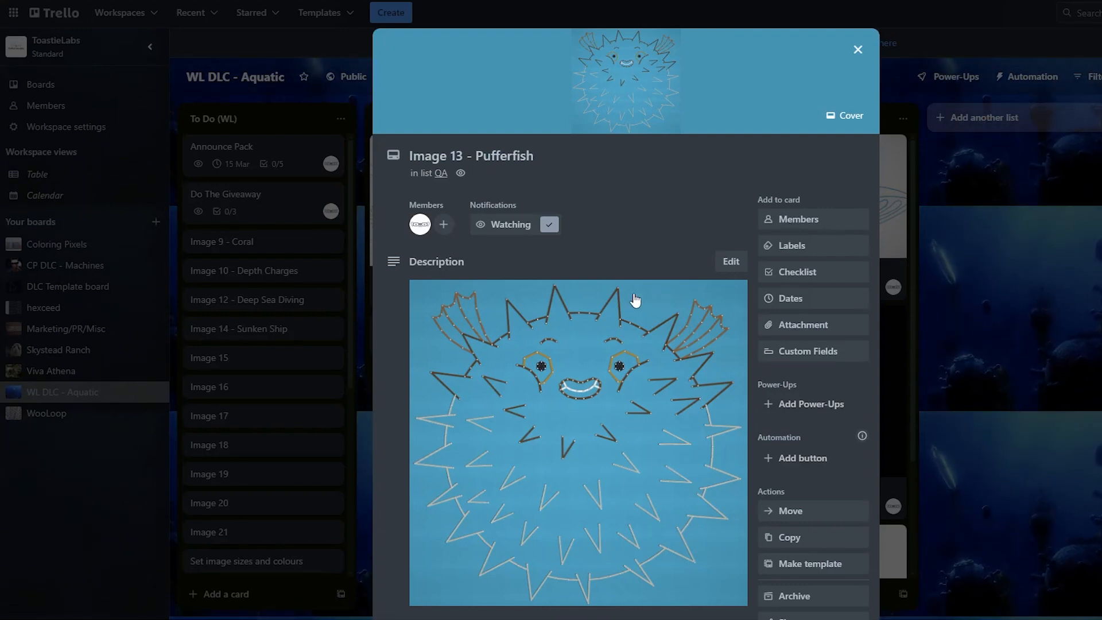
pyautogui.scroll(-1, 501, 440)
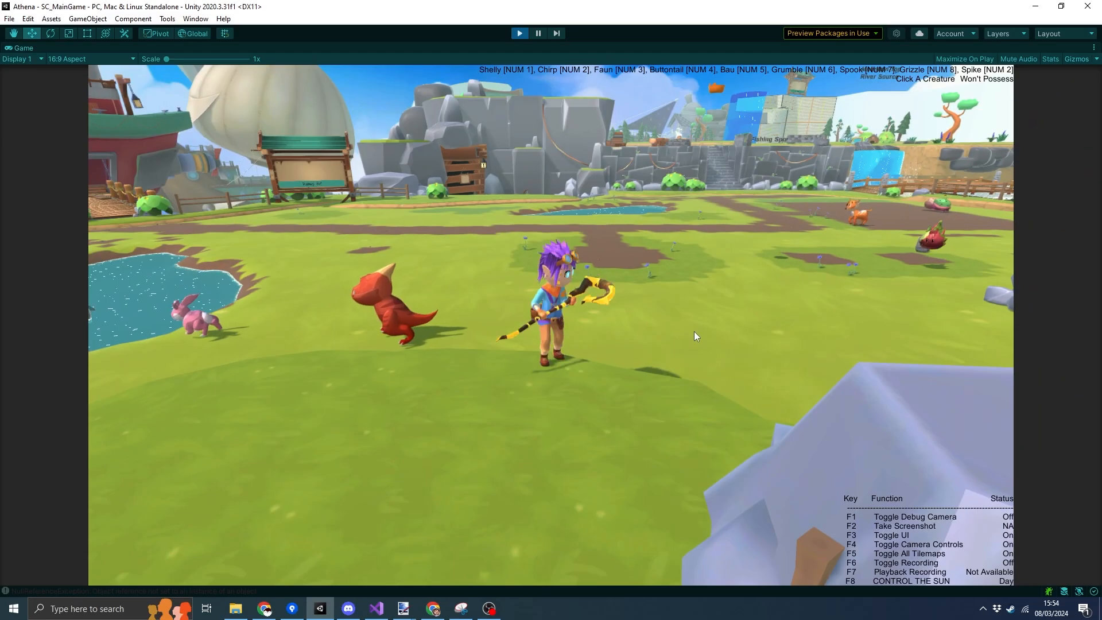
# Step: In the running Athena game, move the character past the red horned creature towards the dragonfruit creature on the field
pyautogui.press('w')
pyautogui.press('a')
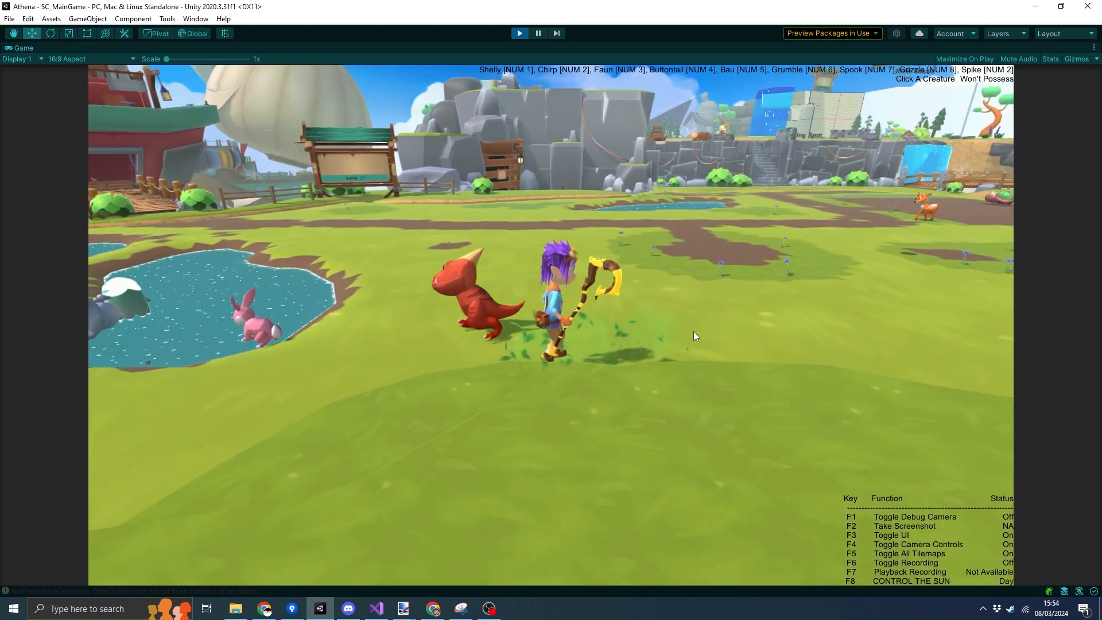
pyautogui.press('d')
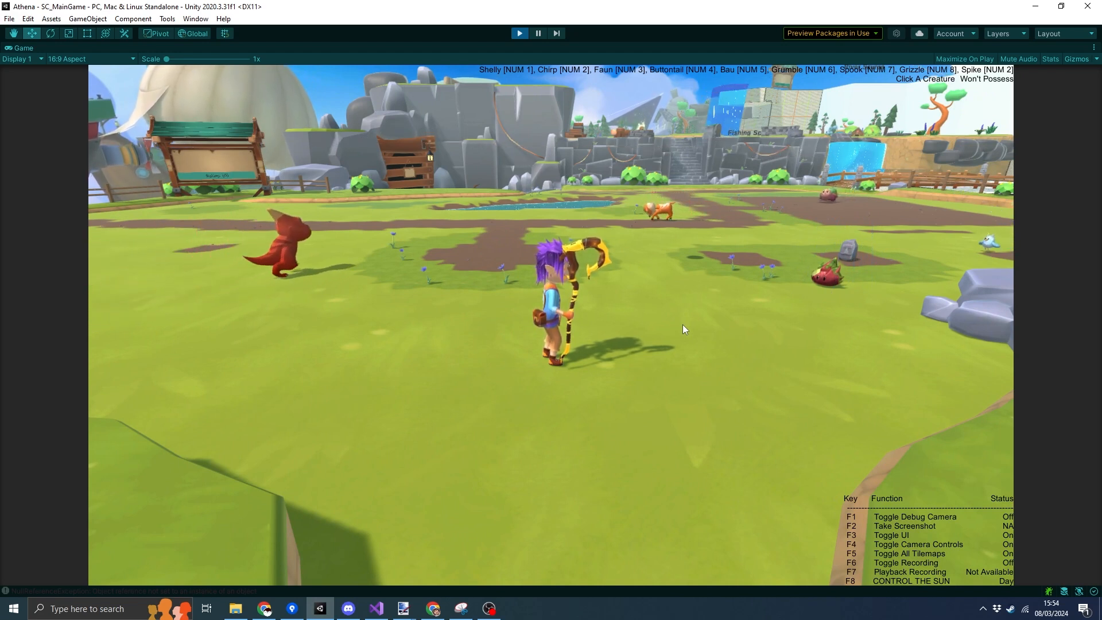
pyautogui.press('w')
pyautogui.press('d')
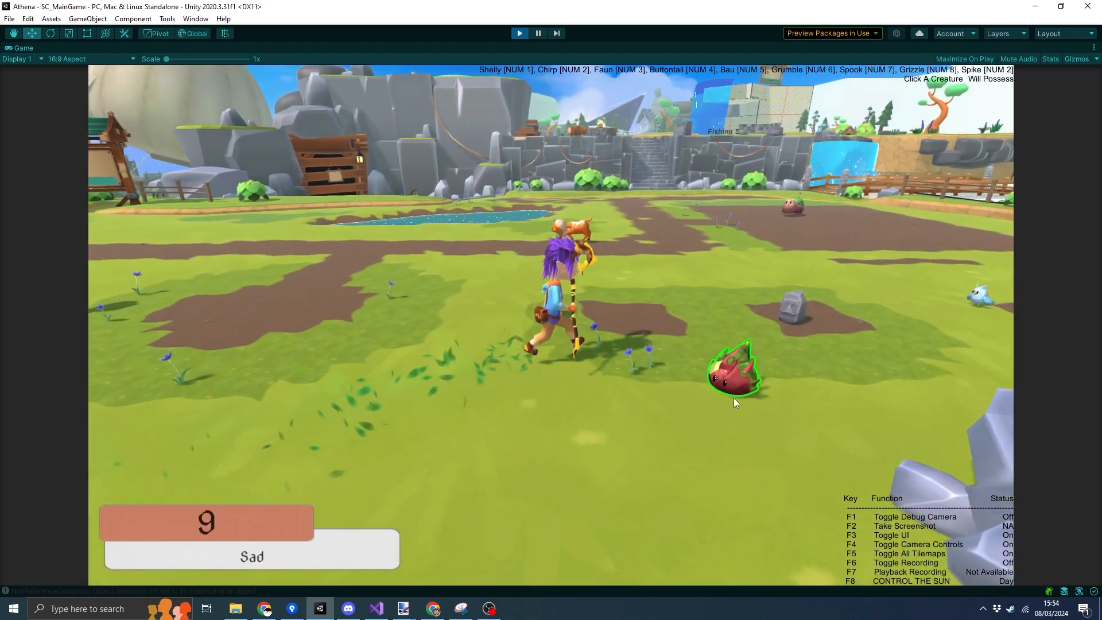
# Step: Turn the camera around the character and move near the deer and the standing stone to observe the creatures
pyautogui.moveTo(608, 464); pyautogui.dragTo(899, 461, button='right')
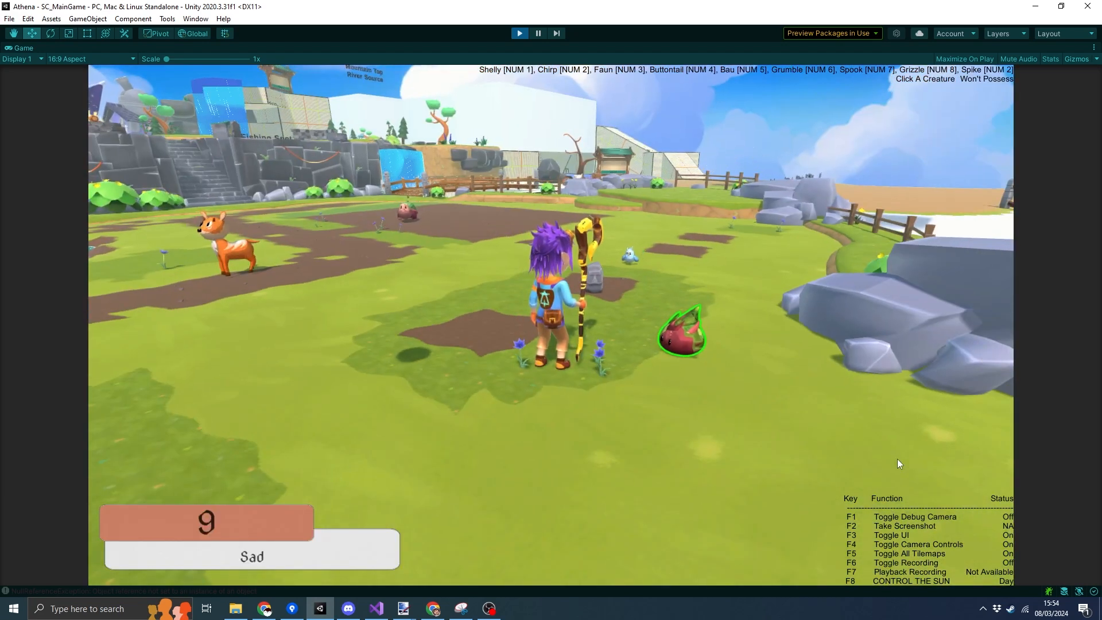
pyautogui.moveTo(898, 458); pyautogui.dragTo(738, 421, button='right')
pyautogui.press('d')
pyautogui.press('s')
pyautogui.press('a')
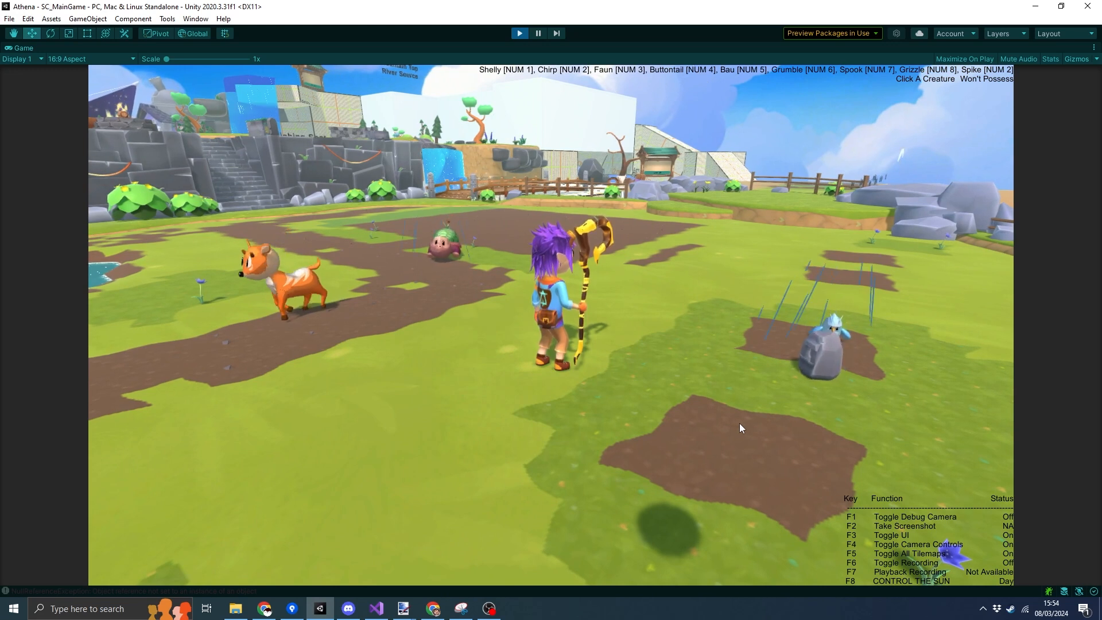
pyautogui.press('d')
pyautogui.press('s')
# Step: Run the character across the field to the winged cloud creature beside the pond near the airship
pyautogui.moveTo(739, 422); pyautogui.dragTo(0, 386, button='right')
pyautogui.press('w')
pyautogui.press('a')
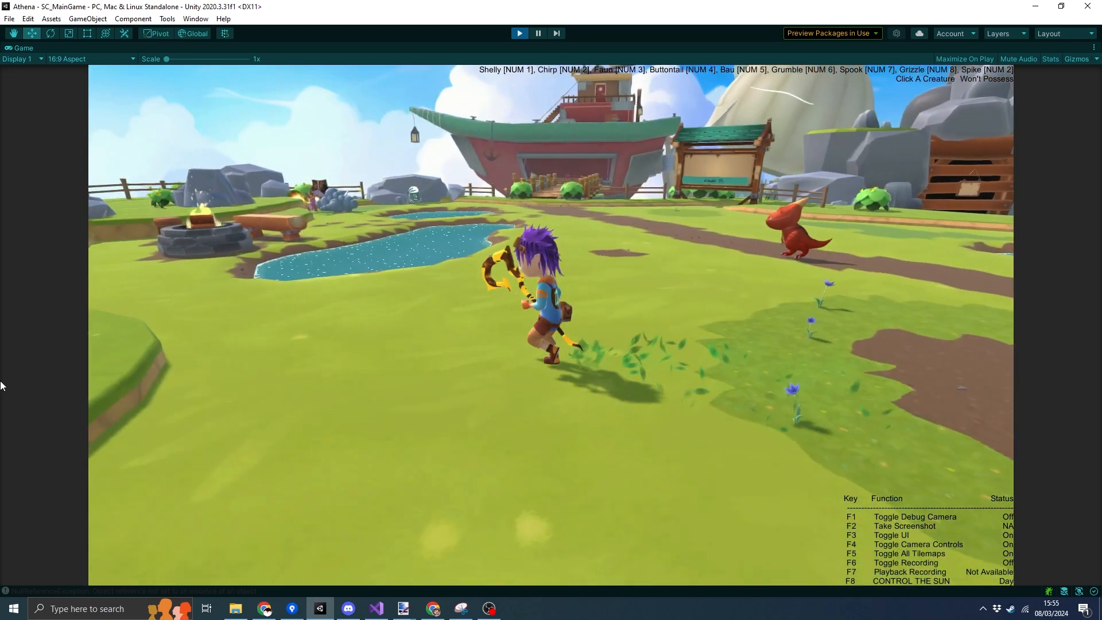
pyautogui.press('w')
pyautogui.press('w')
pyautogui.press('a')
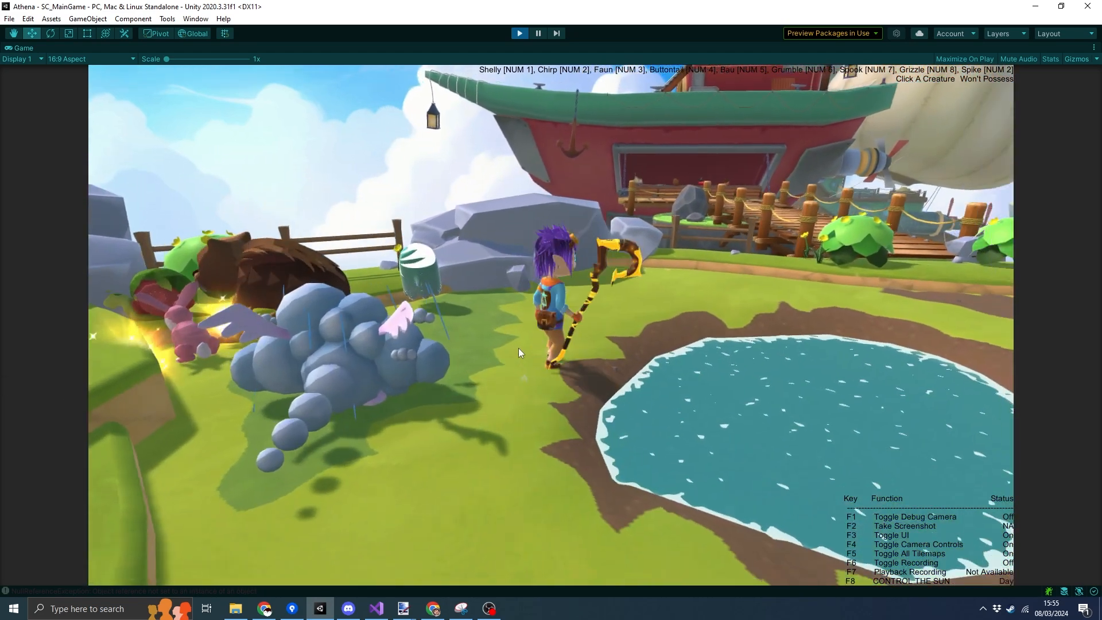
# Step: Observe the winged cloud and bear creatures from the pond, facing back across the field towards the red creature
pyautogui.press('s')
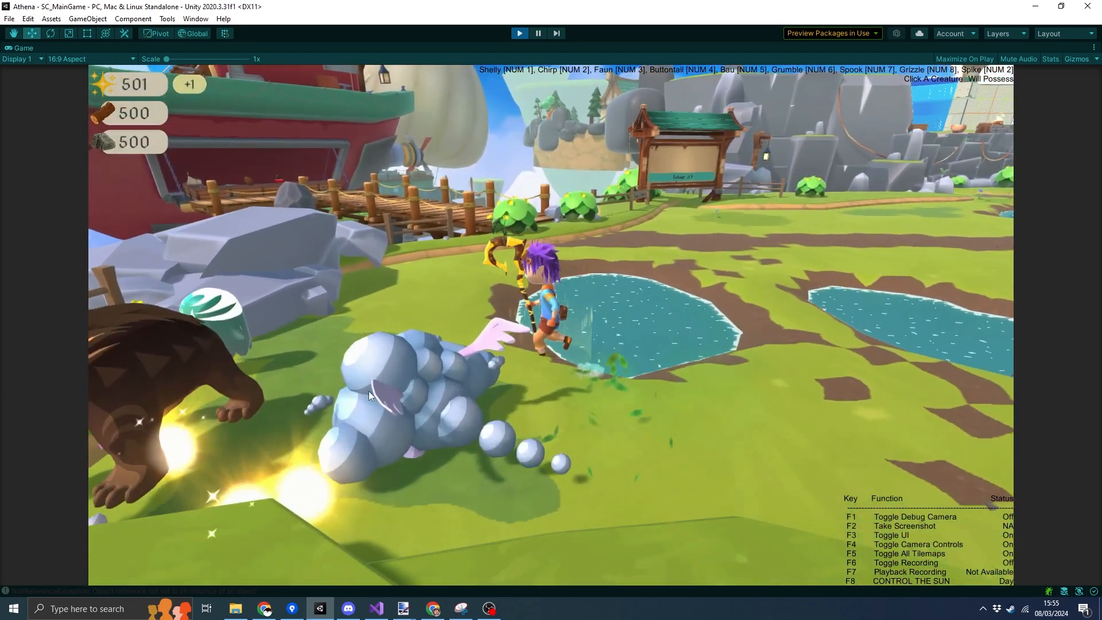
pyautogui.moveTo(368, 390); pyautogui.dragTo(716, 396, button='right')
pyautogui.press('w')
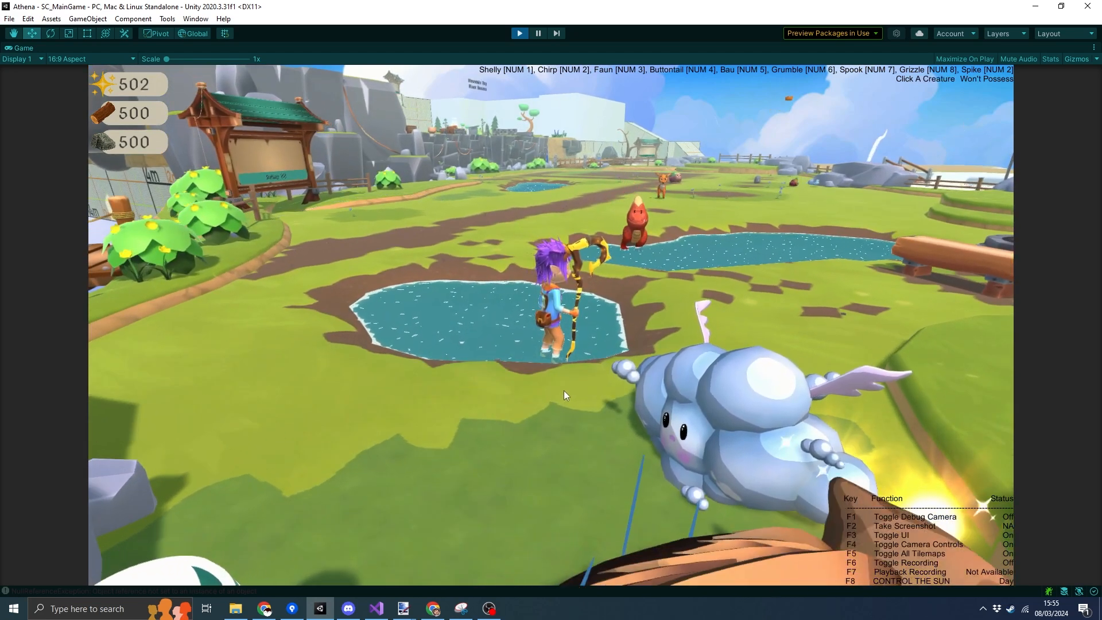
pyautogui.press('w')
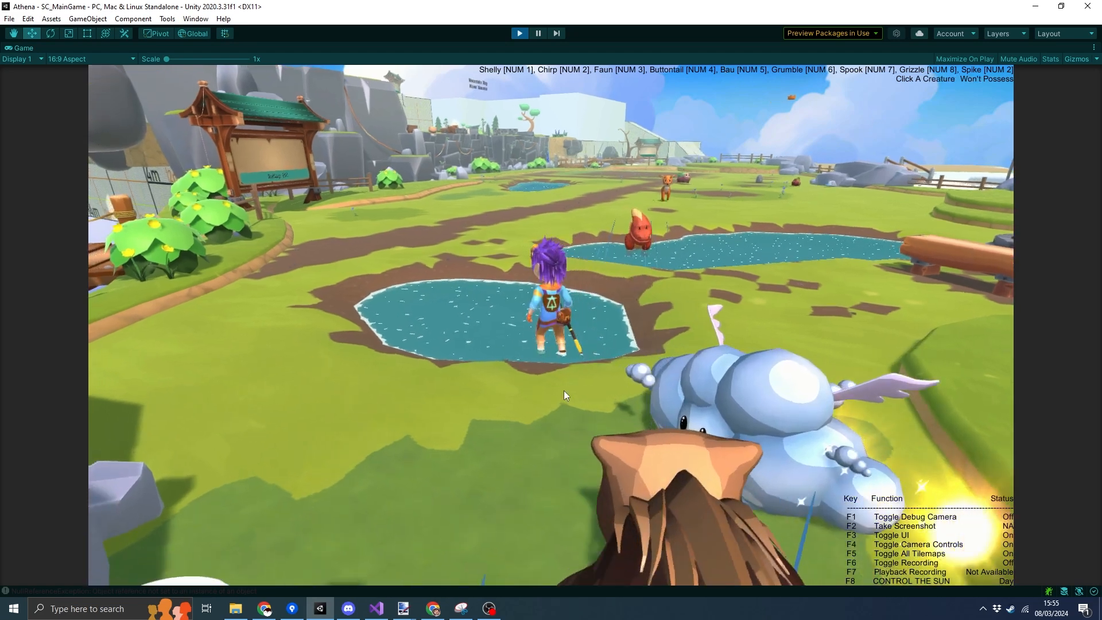
pyautogui.press('w')
# Step: Enter the game's building mode, cycle through the buildables to Luxury Chest and place one on the grass
pyautogui.press('Tab')
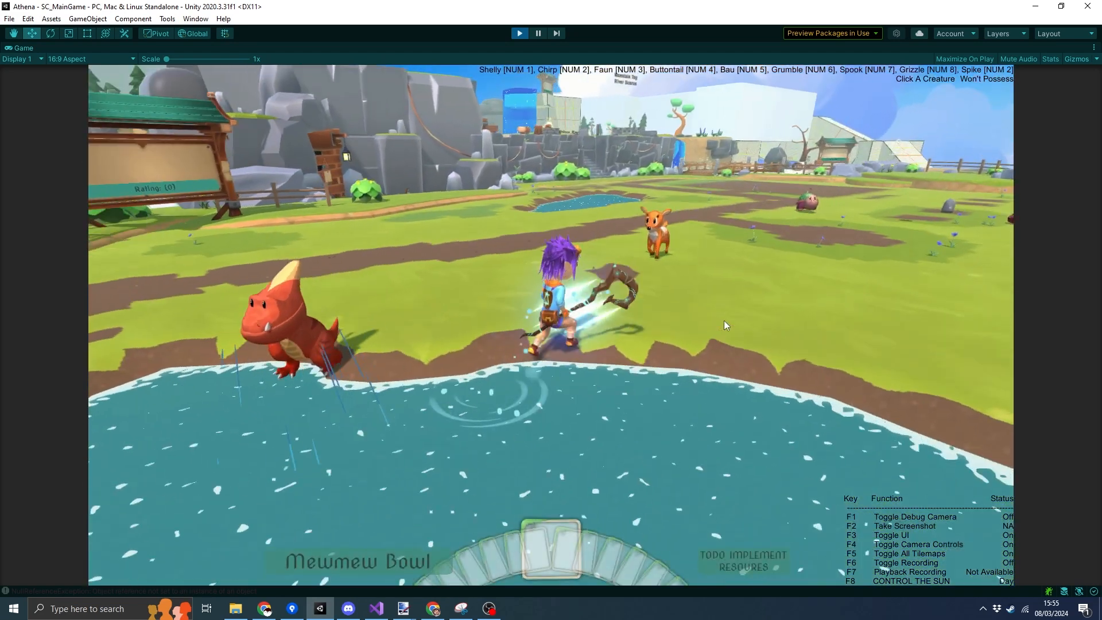
pyautogui.press('d')
pyautogui.press('q')
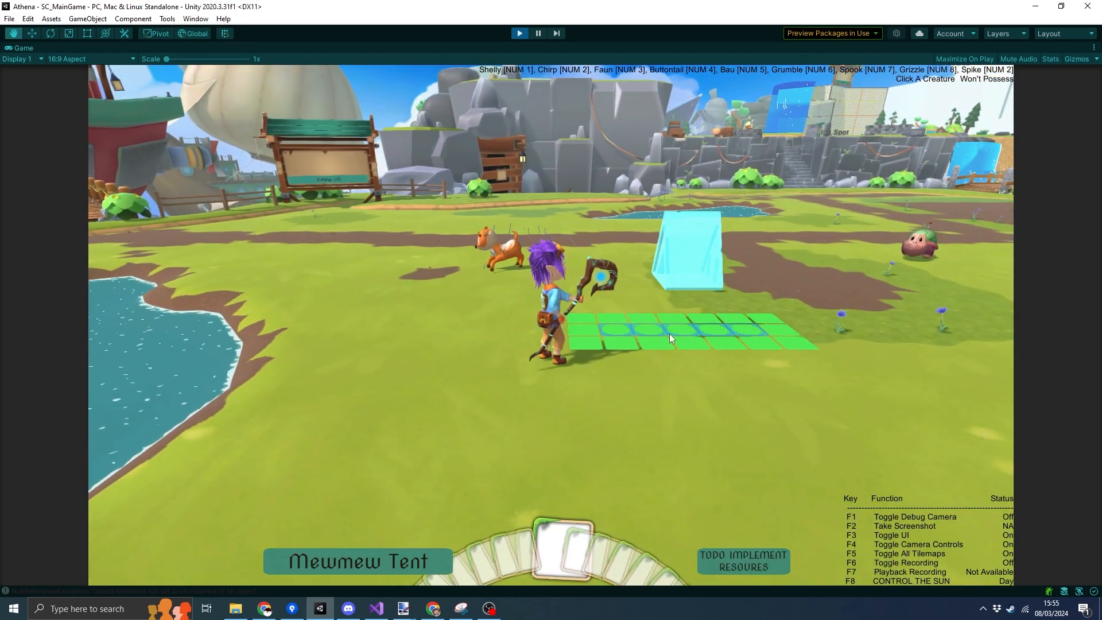
pyautogui.press('q')
pyautogui.press('q')
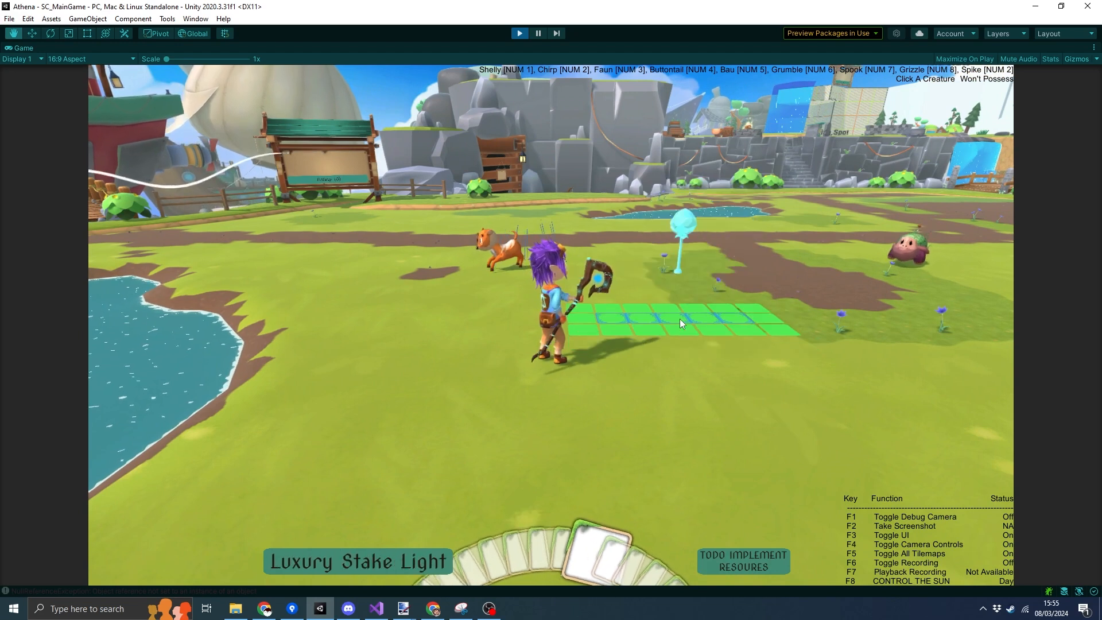
pyautogui.press('q')
pyautogui.click(677, 324)
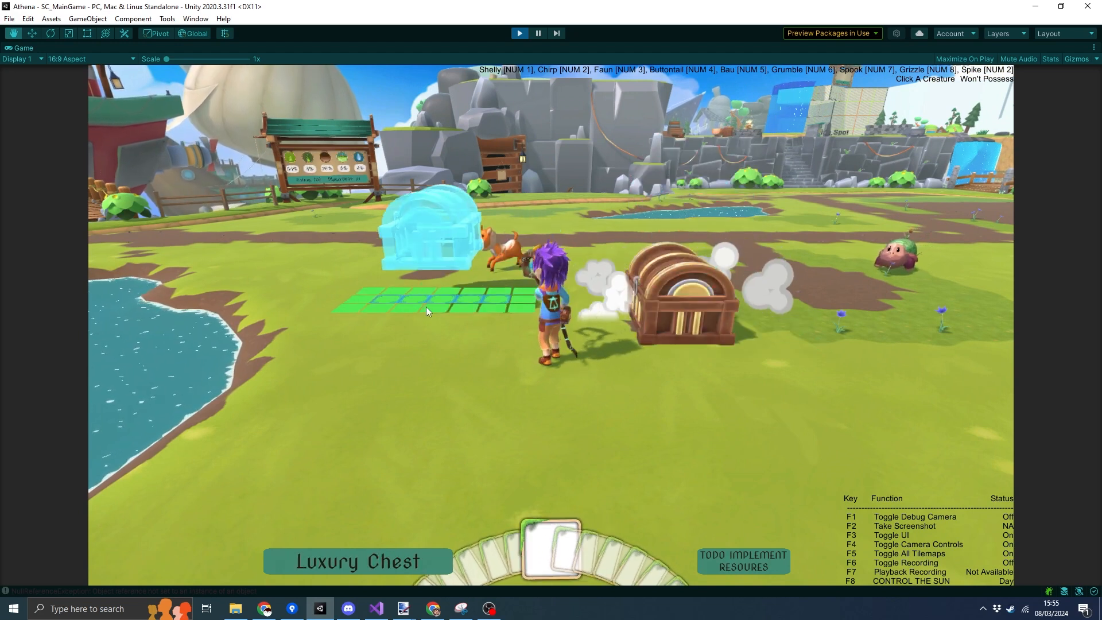
# Step: Place two Luxury Stake Lights on the grass between the pond and the chest
pyautogui.press('e')
pyautogui.click(413, 331)
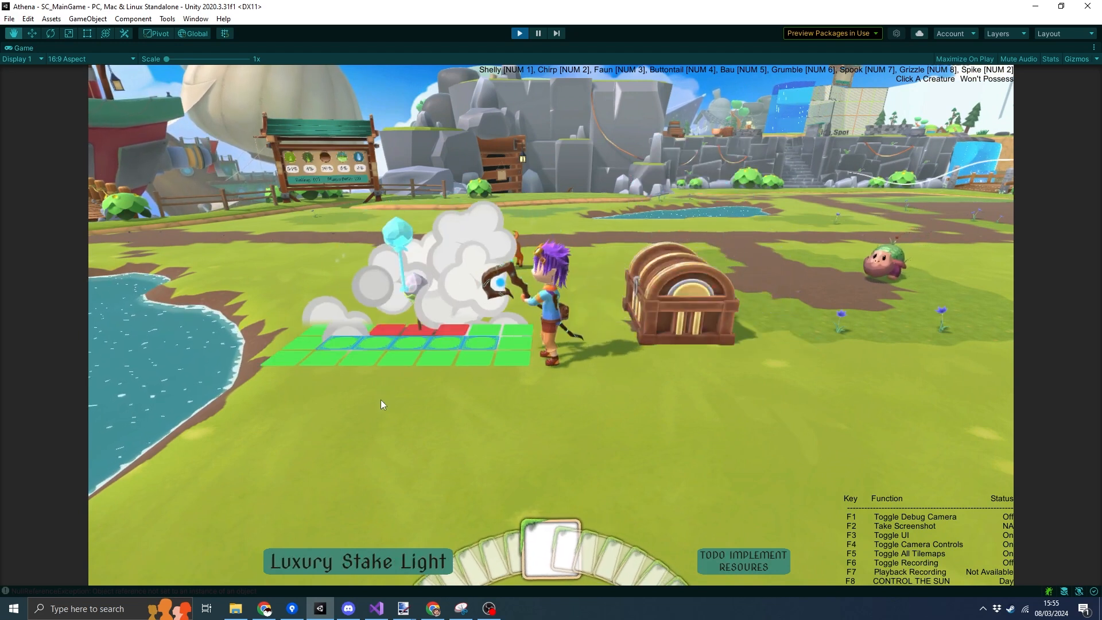
pyautogui.click(380, 400)
# Step: Choose the Doormat Heart buildable, place one on the grass in front of the chest and move the character over to it
pyautogui.press('q')
pyautogui.press('q')
pyautogui.click(827, 404)
pyautogui.press('d')
pyautogui.press('w')
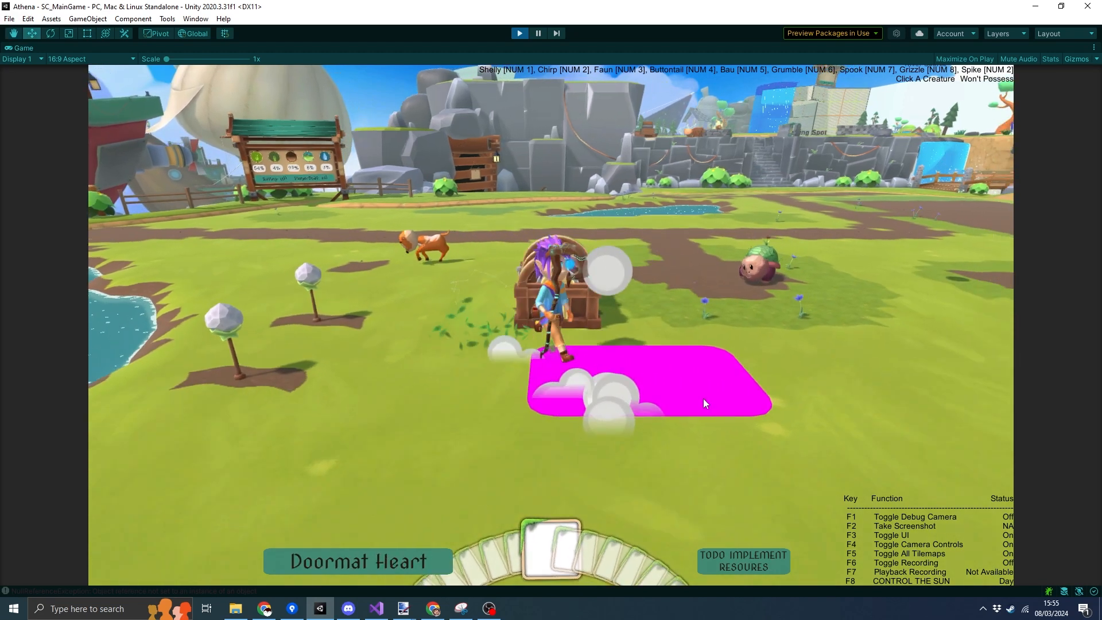
# Step: Move the character past the chest, choose the Doormat Paw buildable and place one on the grass
pyautogui.press('w')
pyautogui.press('d')
pyautogui.press('a')
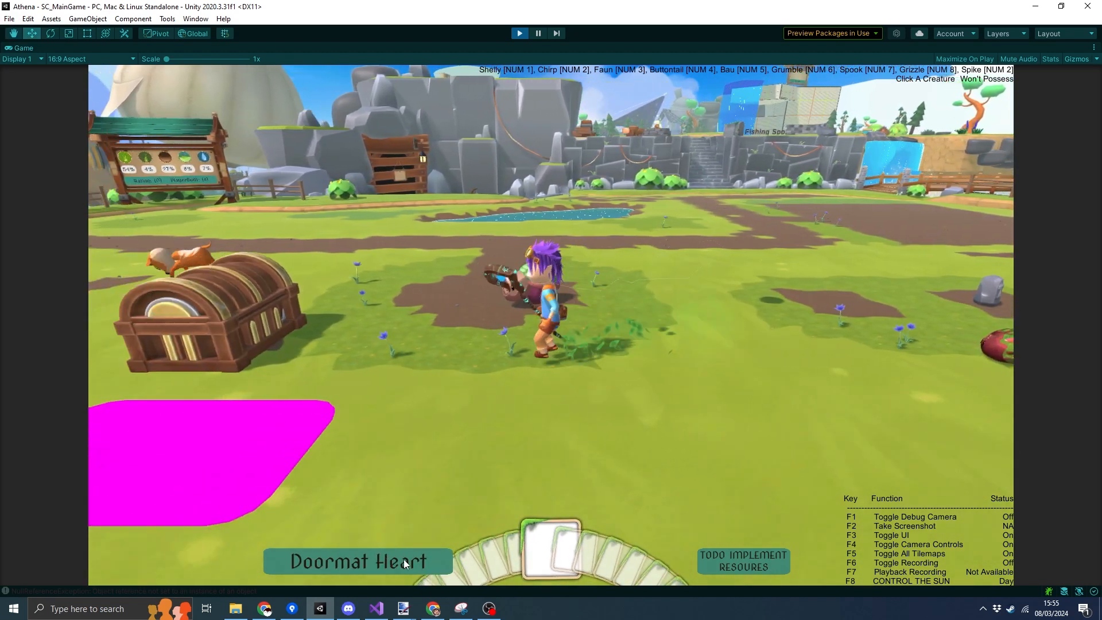
pyautogui.press('q')
pyautogui.press('q')
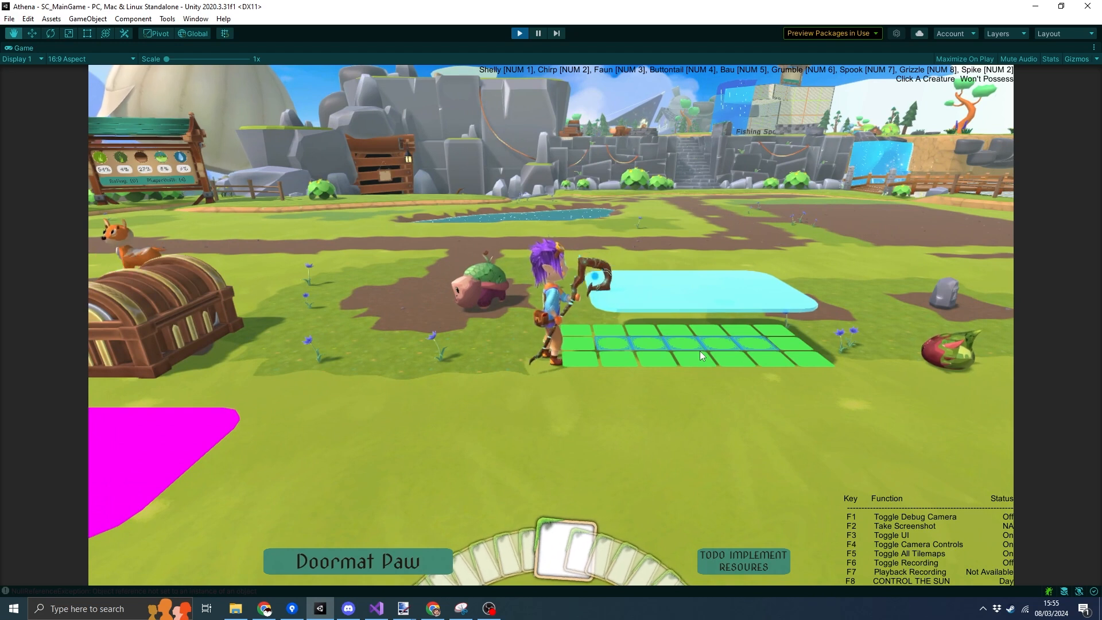
pyautogui.click(700, 350)
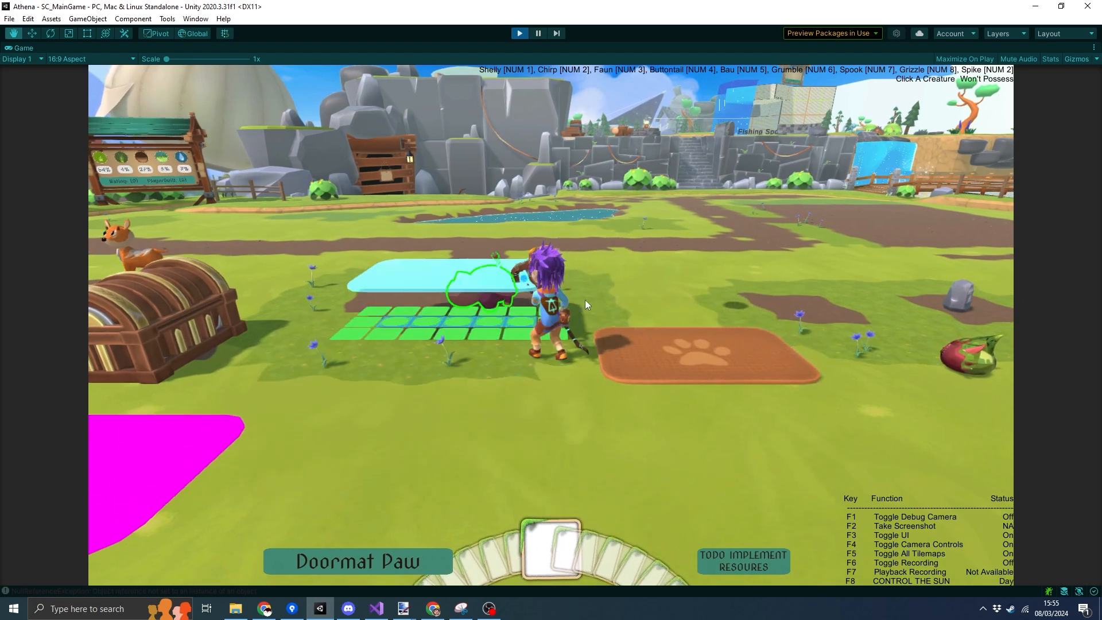
# Step: Place two Flowing Fountains, one behind the paw doormat and the other across the grass from it
pyautogui.press('w')
pyautogui.scroll(-1, 671, 289)
pyautogui.click(674, 299)
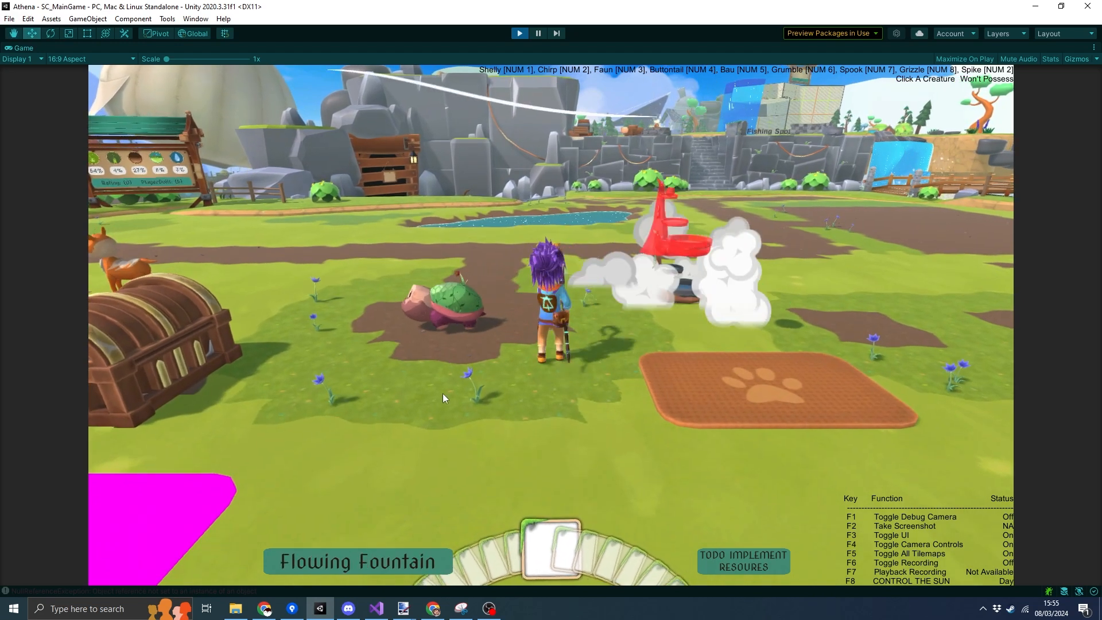
pyautogui.press('s')
pyautogui.press('a')
pyautogui.press('w')
pyautogui.press('d')
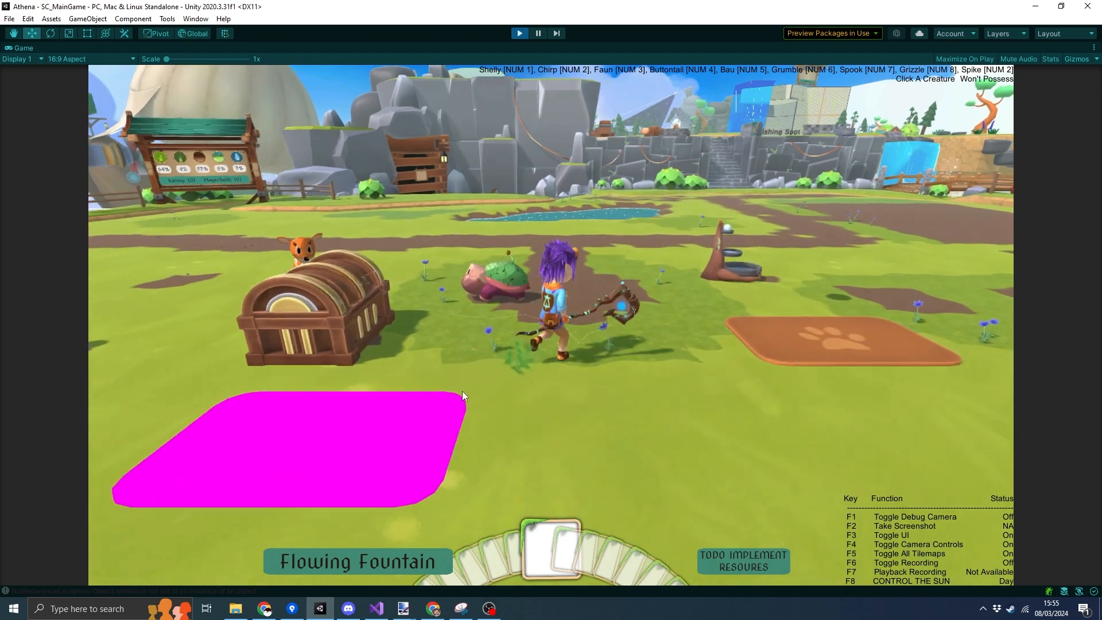
pyautogui.press('q')
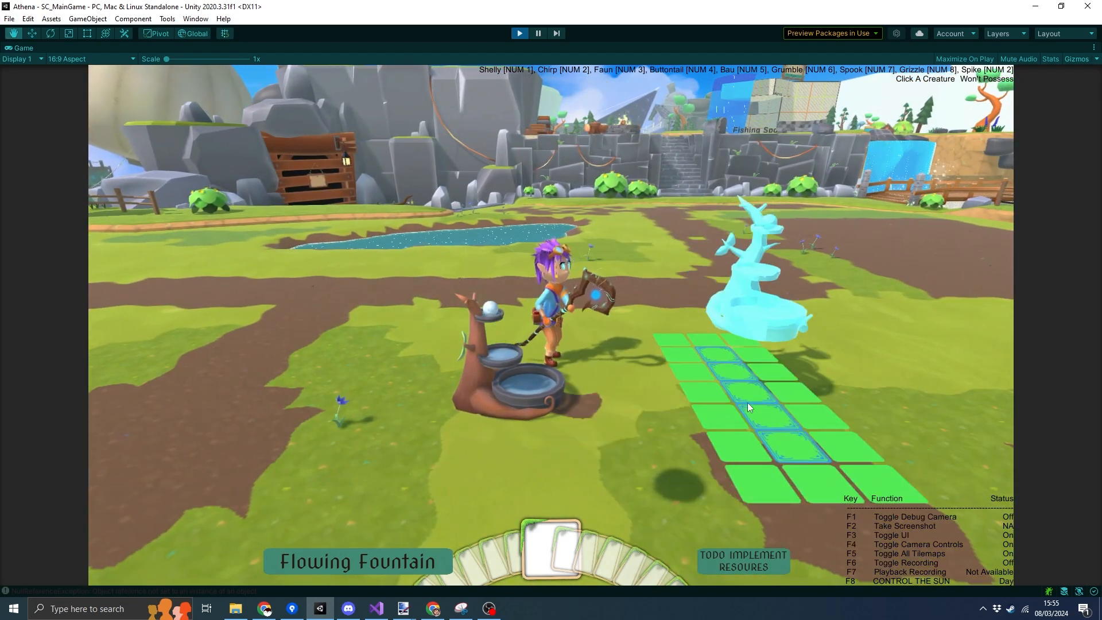
pyautogui.click(765, 397)
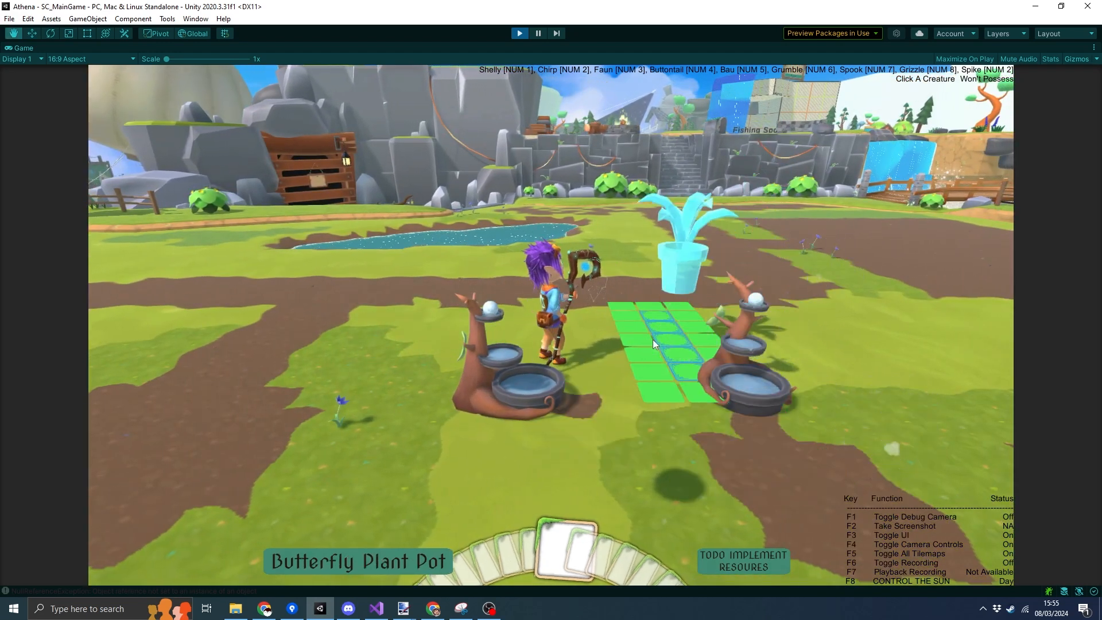
# Step: Place a red mushroom plant pot between the fountains and three clay pots, including Plantpot 1 and Plantpot 3, beside them
pyautogui.scroll(-1, 653, 339)
pyautogui.click(644, 346)
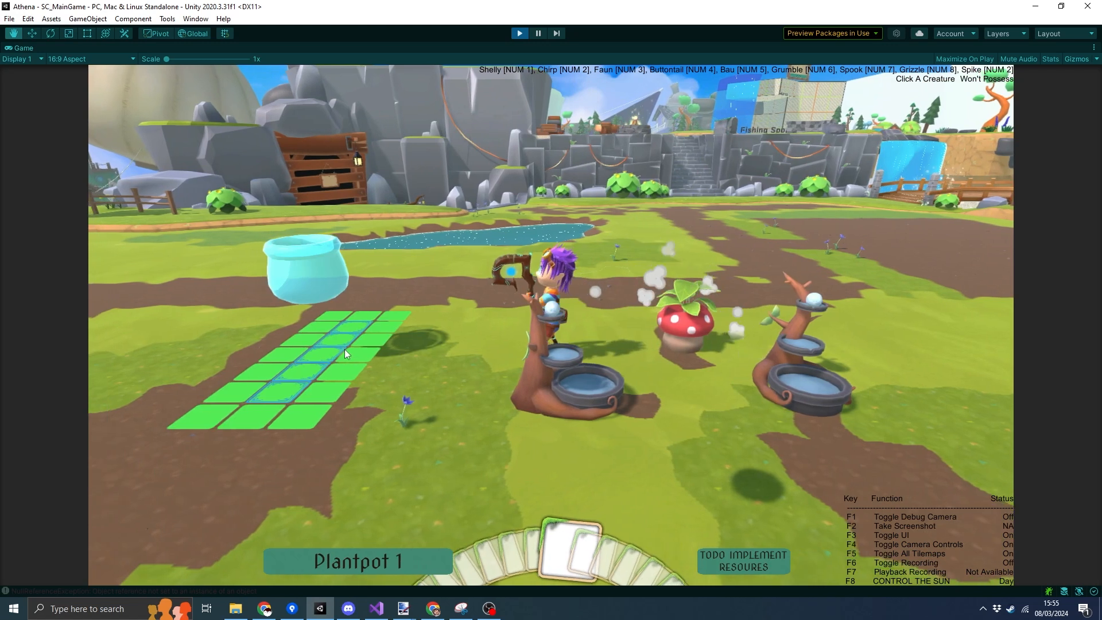
pyautogui.click(354, 351)
pyautogui.click(419, 360)
pyautogui.click(364, 419)
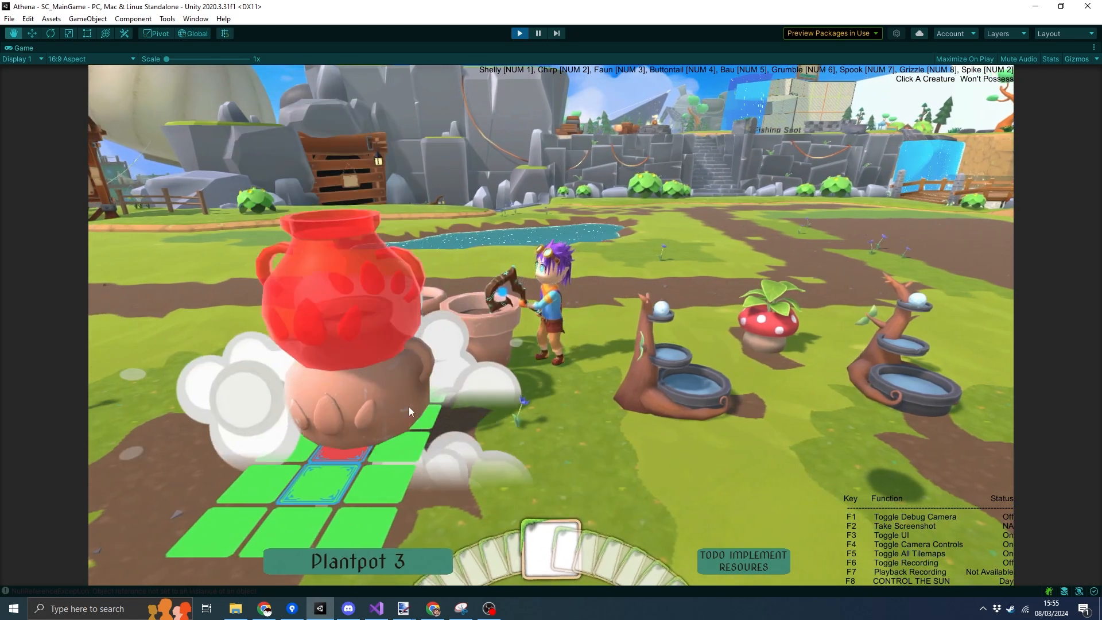
# Step: Choose the Snail Plantpot buildable and place two of them on the dirt path near the pond
pyautogui.press('w')
pyautogui.scroll(-1, 594, 325)
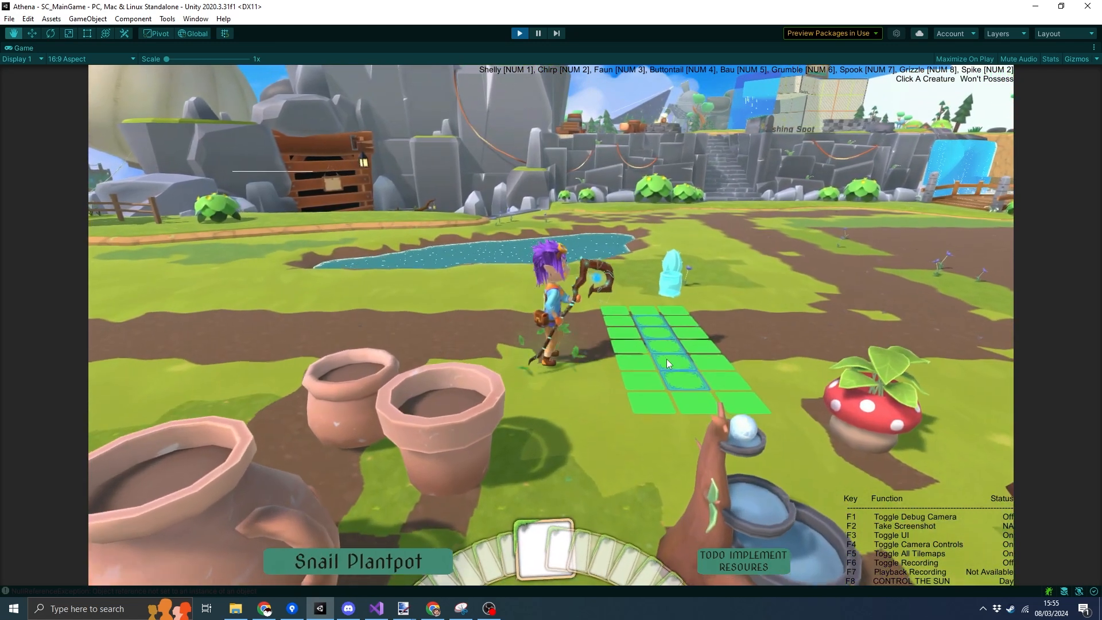
pyautogui.click(666, 360)
pyautogui.press('w')
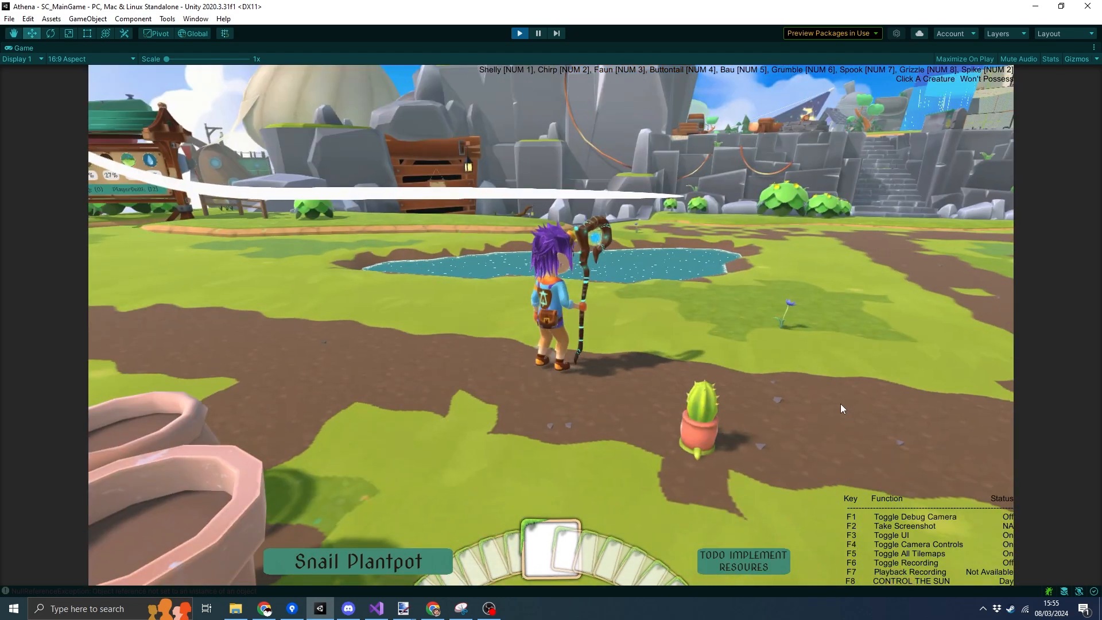
pyautogui.press('q')
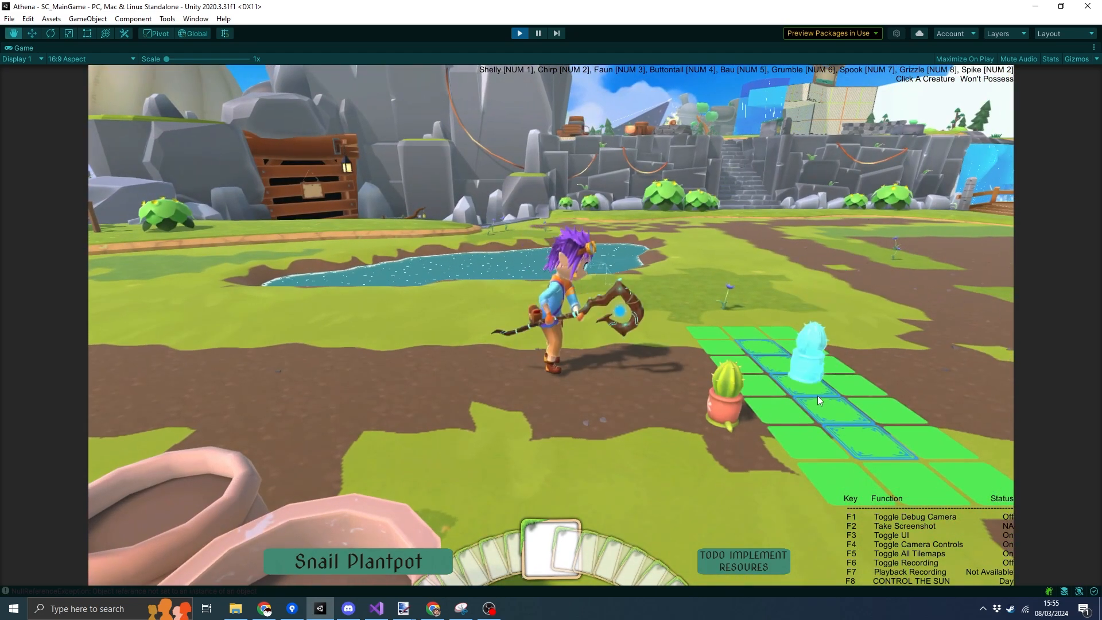
pyautogui.click(817, 395)
# Step: Cycle the buildables to Street Lamp and place one on the dirt path beside the snail plant pots
pyautogui.press('w')
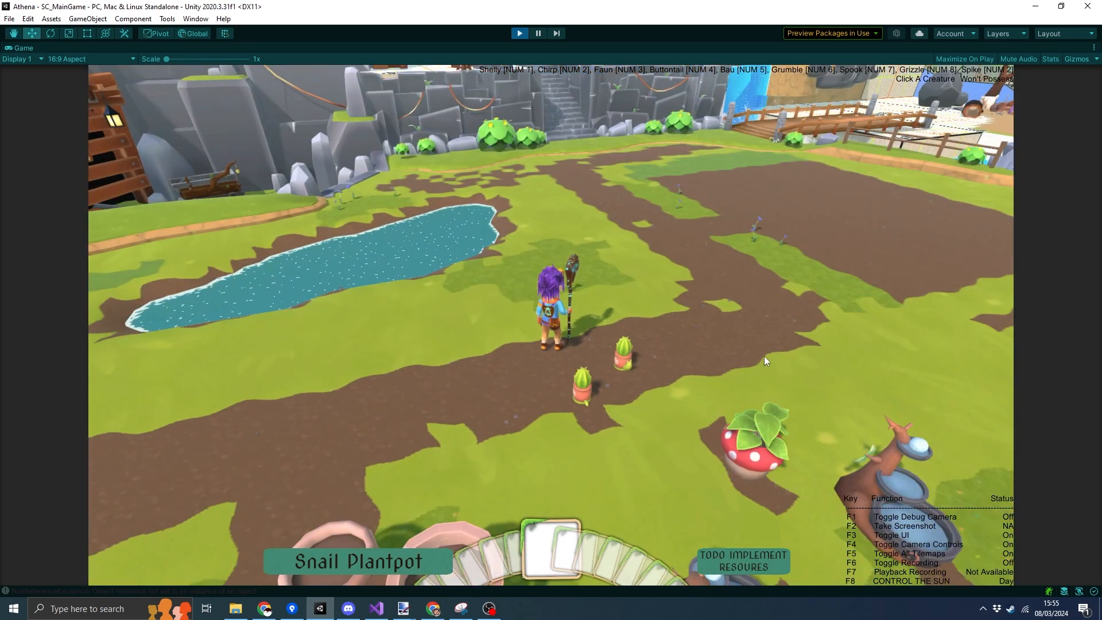
pyautogui.press('q')
pyautogui.press('q')
pyautogui.press('q')
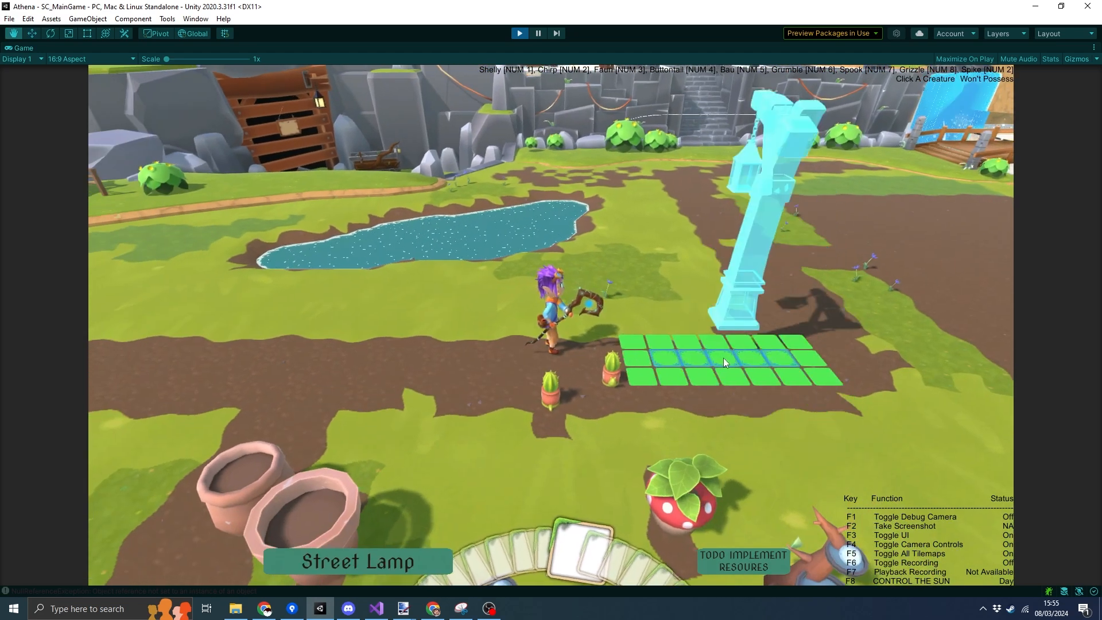
pyautogui.click(725, 357)
# Step: Place a Simple Bin on the dirt path and a Stone Beehive on the grass near the pond
pyautogui.press('q')
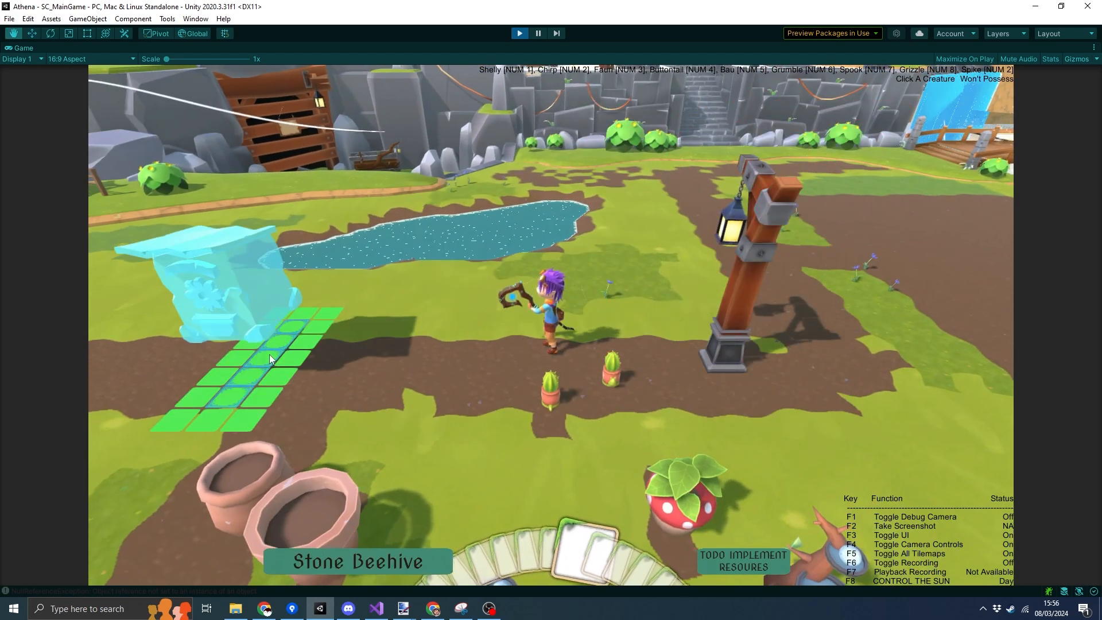
pyautogui.press('q')
pyautogui.click(387, 357)
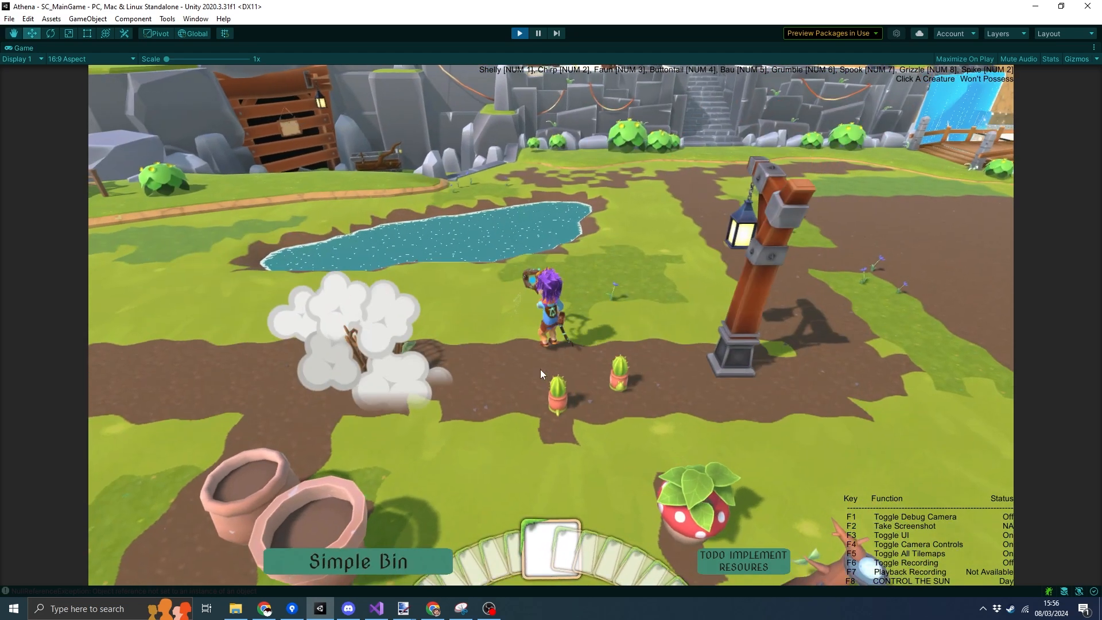
pyautogui.press('w')
pyautogui.press('q')
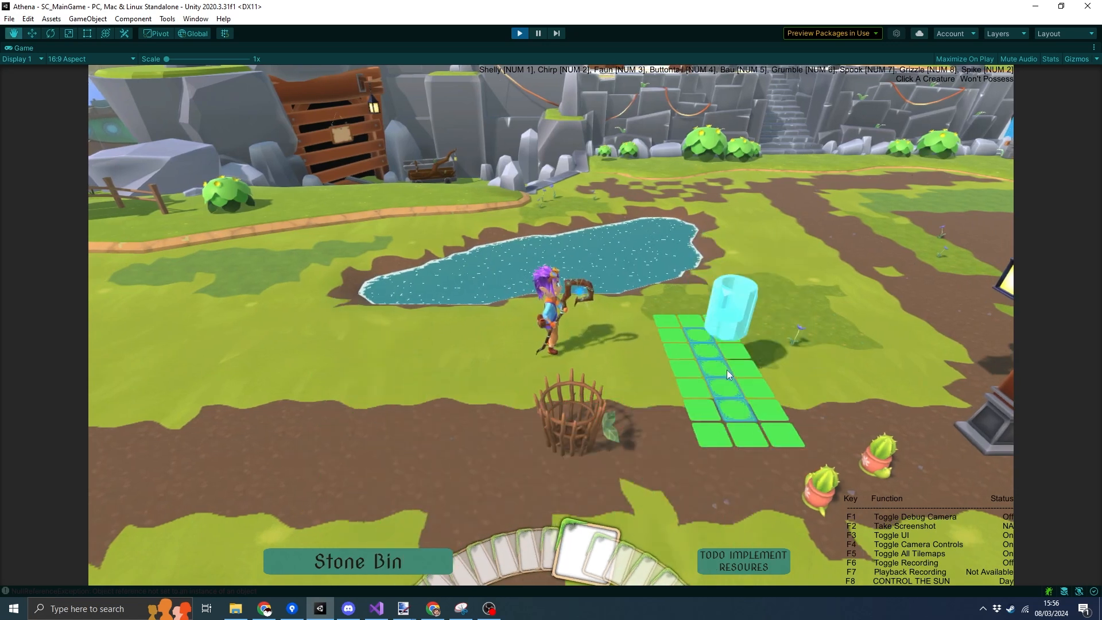
pyautogui.press('q')
pyautogui.click(726, 370)
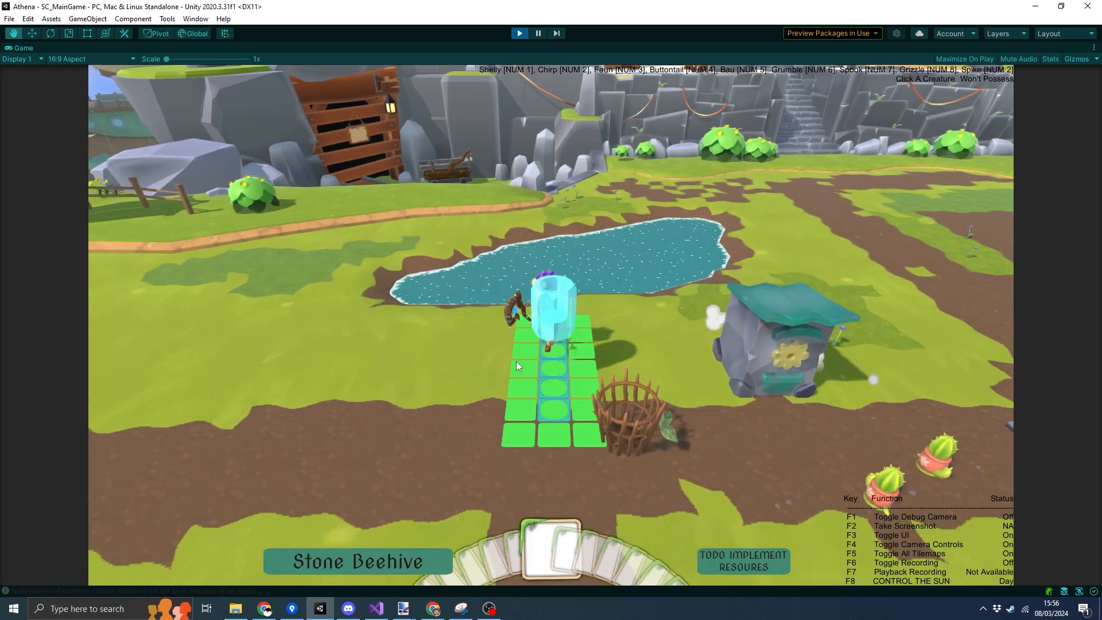
# Step: Place a Stone Birdbath and a Stone Bin on the near side of the pond
pyautogui.press('q')
pyautogui.press('q')
pyautogui.click(515, 361)
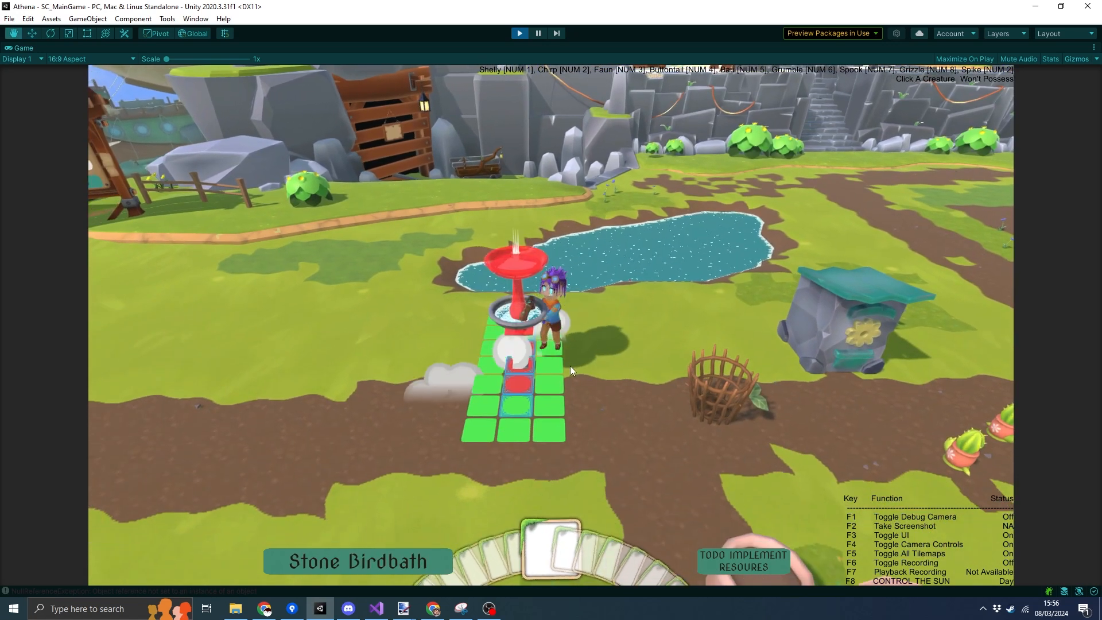
pyautogui.press('q')
pyautogui.press('q')
pyautogui.press('q')
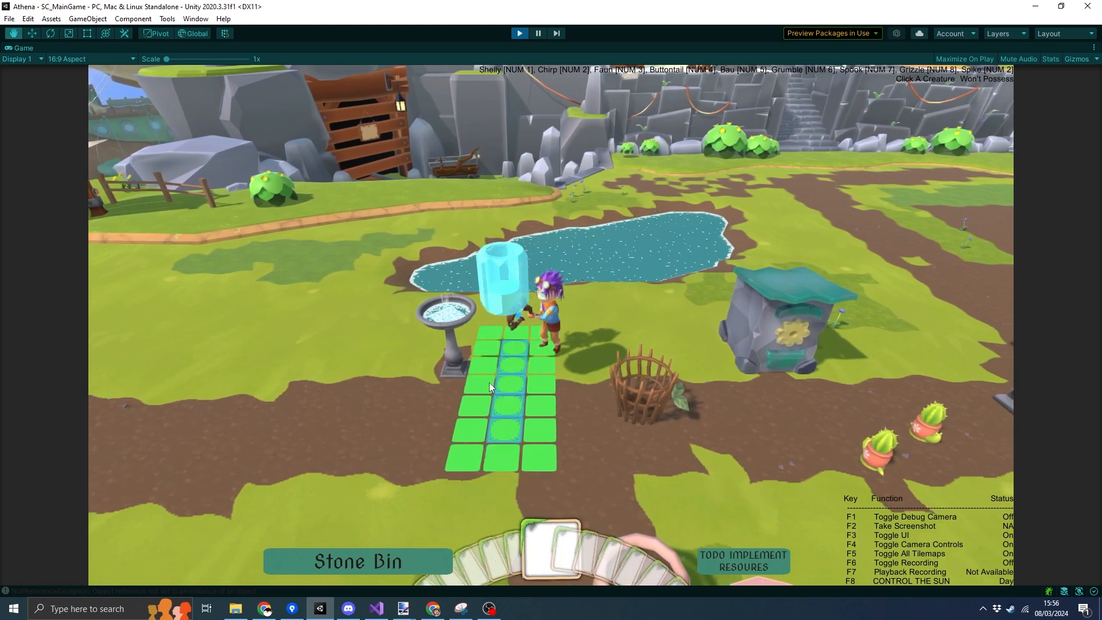
pyautogui.click(501, 380)
# Step: Walk the character back across the field to view all the placed buildables together
pyautogui.press('w')
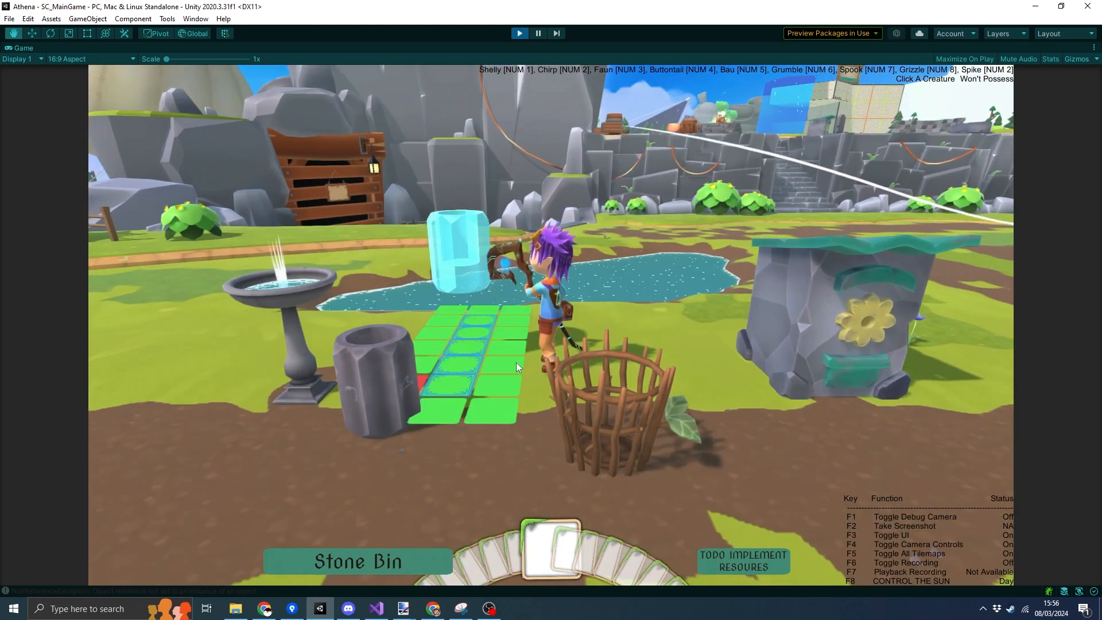
pyautogui.press('a')
pyautogui.press('s')
pyautogui.press('d')
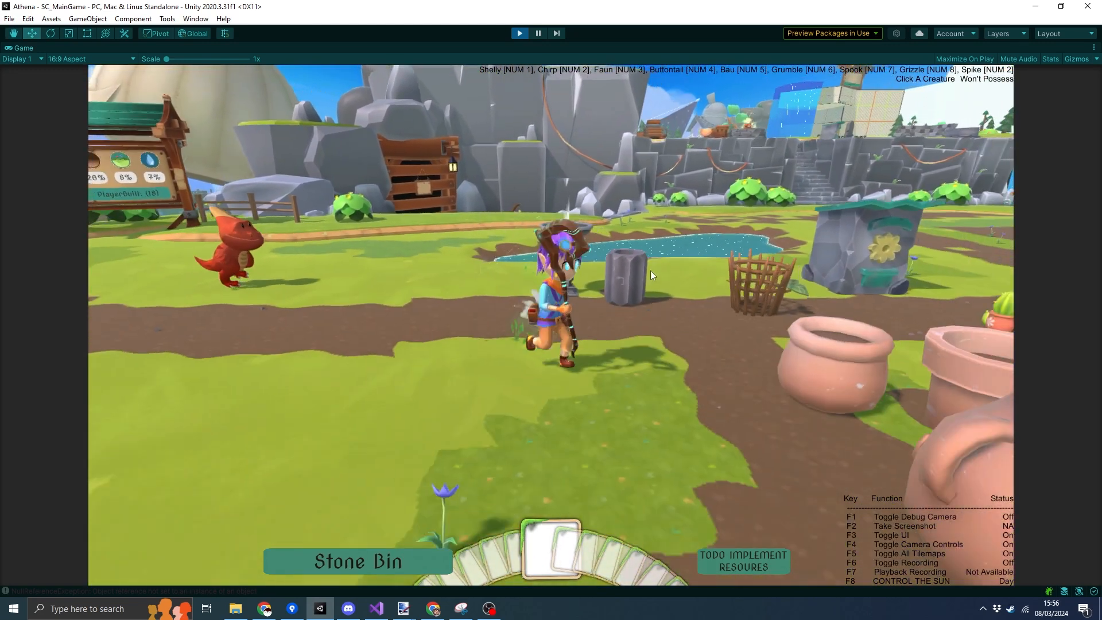
pyautogui.press('d')
pyautogui.press('w')
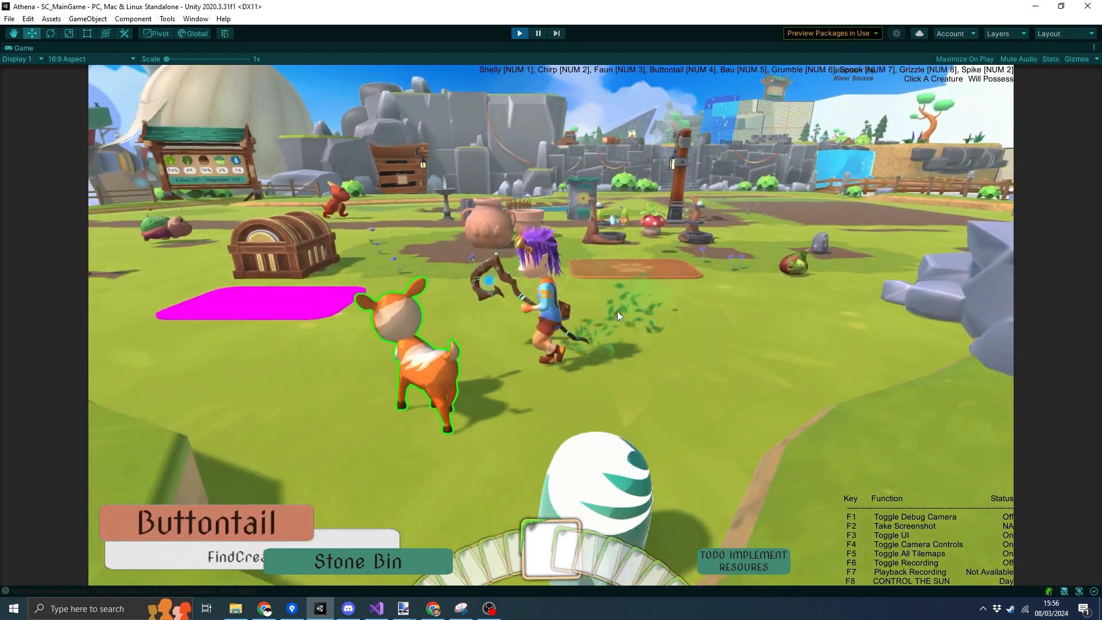
# Step: Restore the maximized Game view to the full editor layout and enlarge the Project panel
pyautogui.rightClick(45, 47)
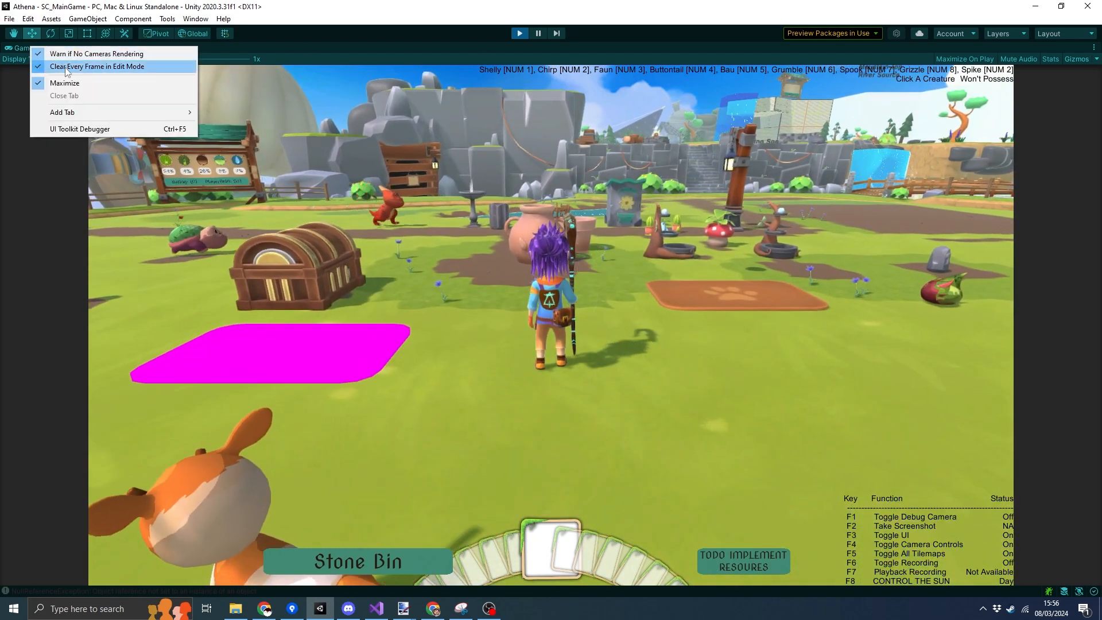
pyautogui.click(512, 188)
pyautogui.hotkey('shift', 'space')
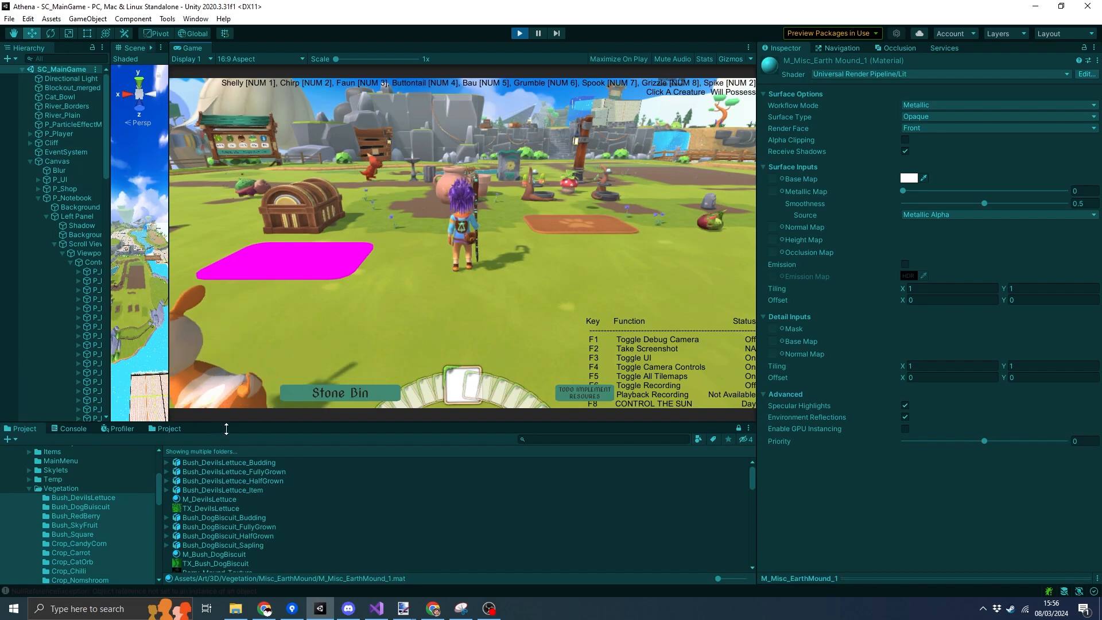
pyautogui.moveTo(234, 423); pyautogui.dragTo(255, 337)
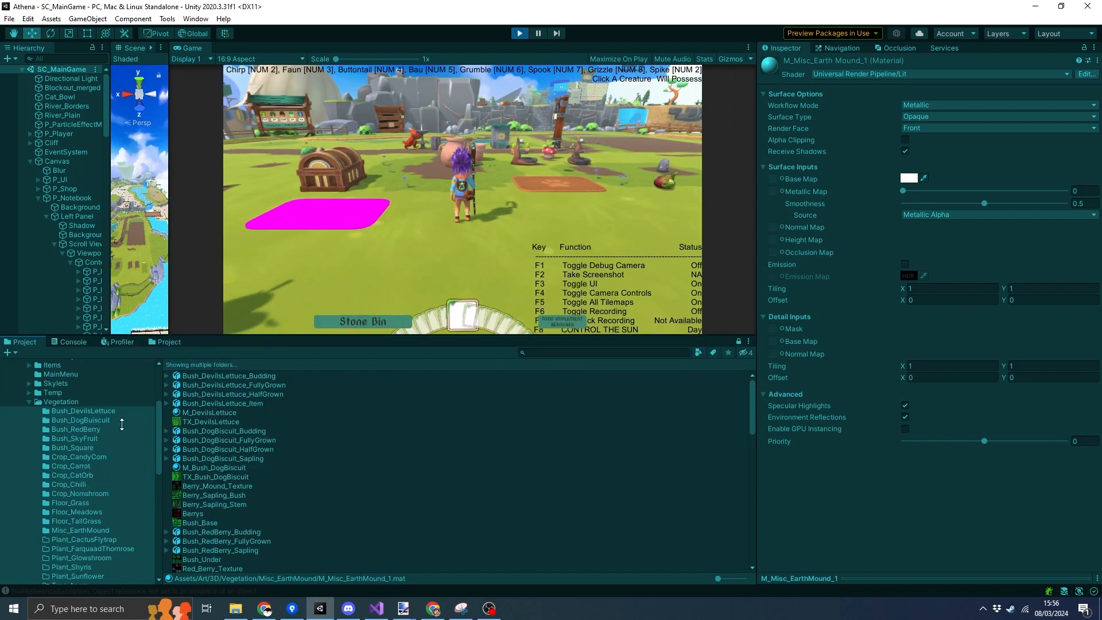
# Step: Examine the contents of the Vegetation bush folders from Bush_DevilsLettuce through Bush_Square
pyautogui.click(95, 413)
pyautogui.scroll(-2, 94, 415)
pyautogui.scroll(1, 118, 436)
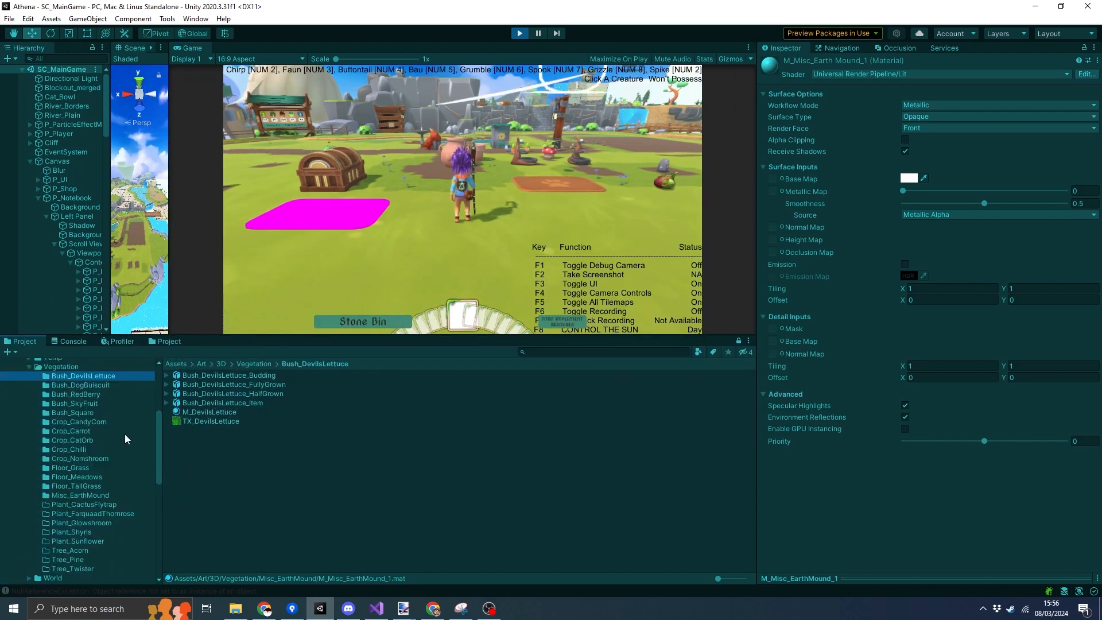
pyautogui.click(100, 384)
pyautogui.click(104, 377)
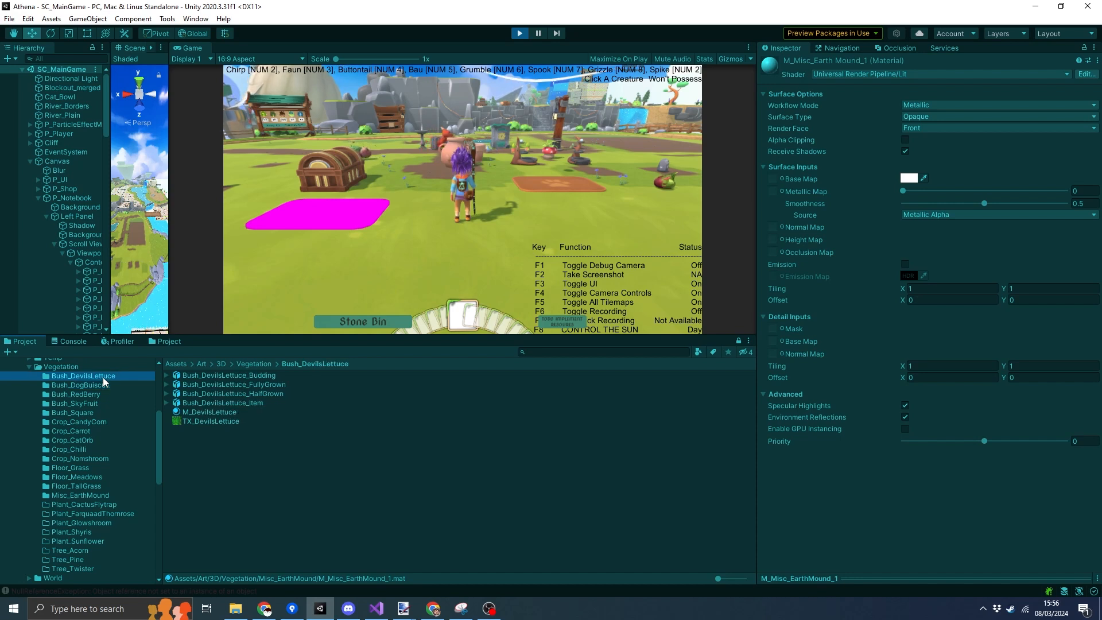
pyautogui.click(104, 383)
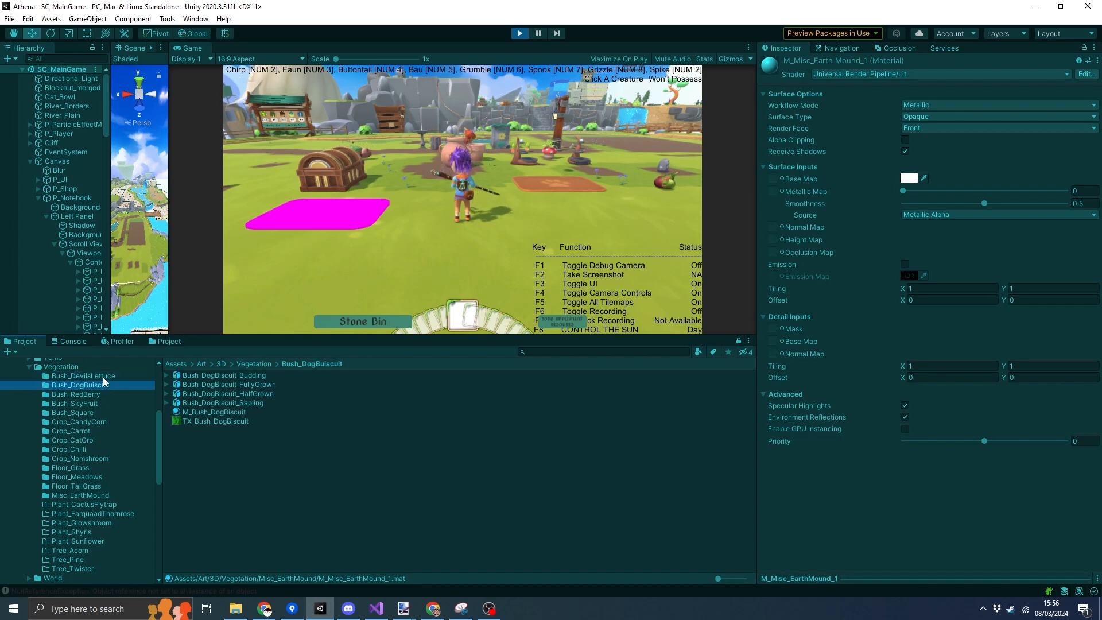
pyautogui.press('Down')
pyautogui.press('Down')
pyautogui.press('Down')
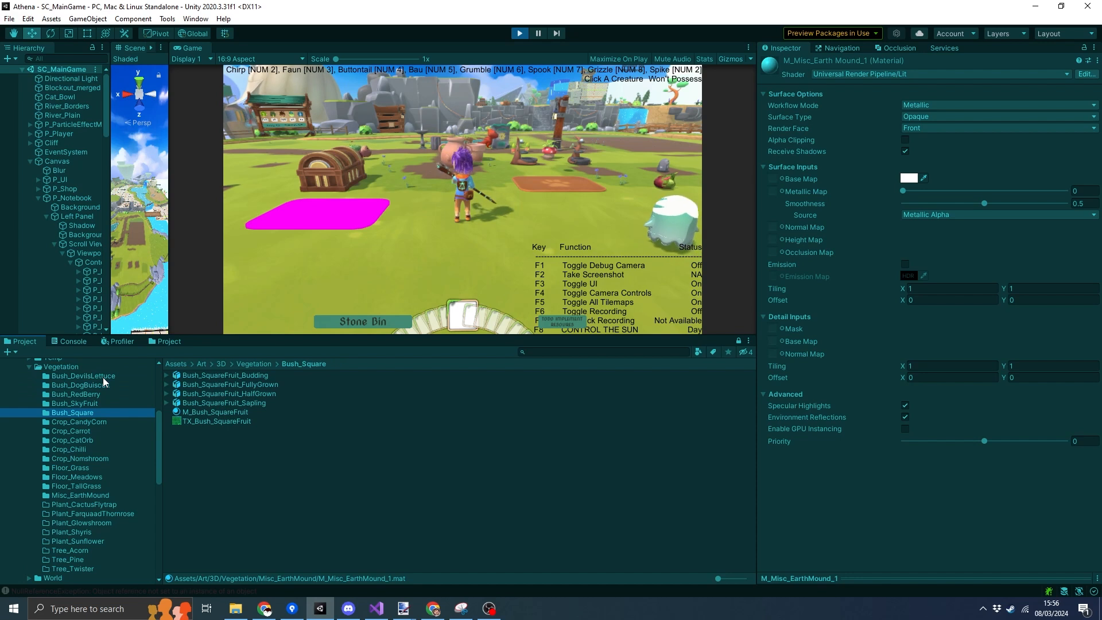
# Step: Examine the Vegetation crop and floor folders, continuing to Plant_CactusFlytrap
pyautogui.press('Down')
pyautogui.press('Down')
pyautogui.press('Down')
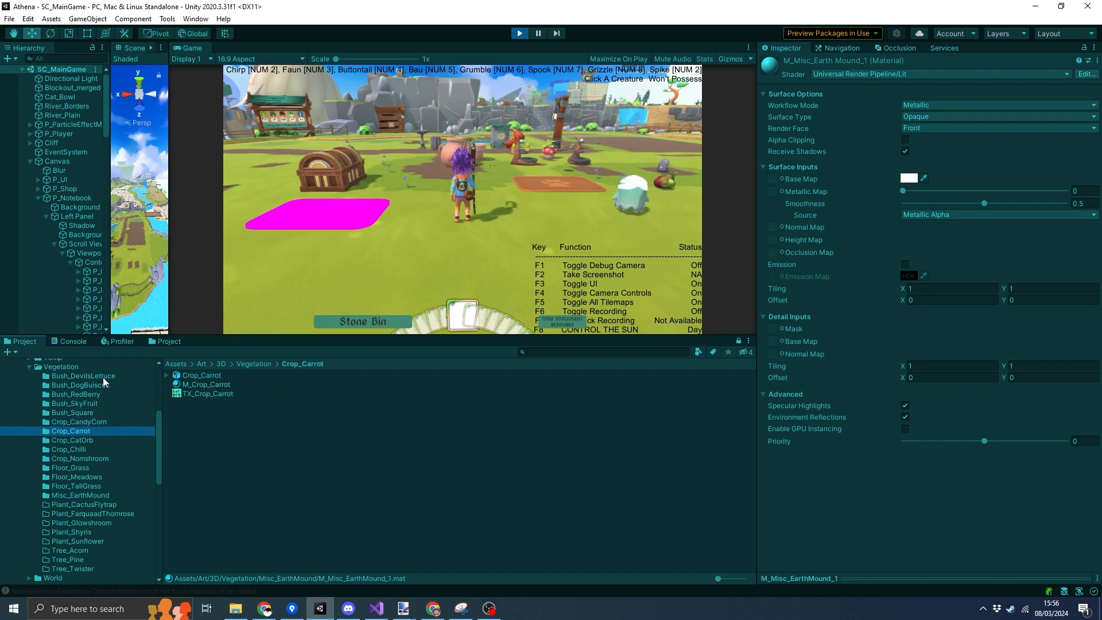
pyautogui.press('Down')
pyautogui.press('Down')
pyautogui.press('Down')
pyautogui.press('Down')
pyautogui.press('Down')
pyautogui.press('Down')
pyautogui.press('Down')
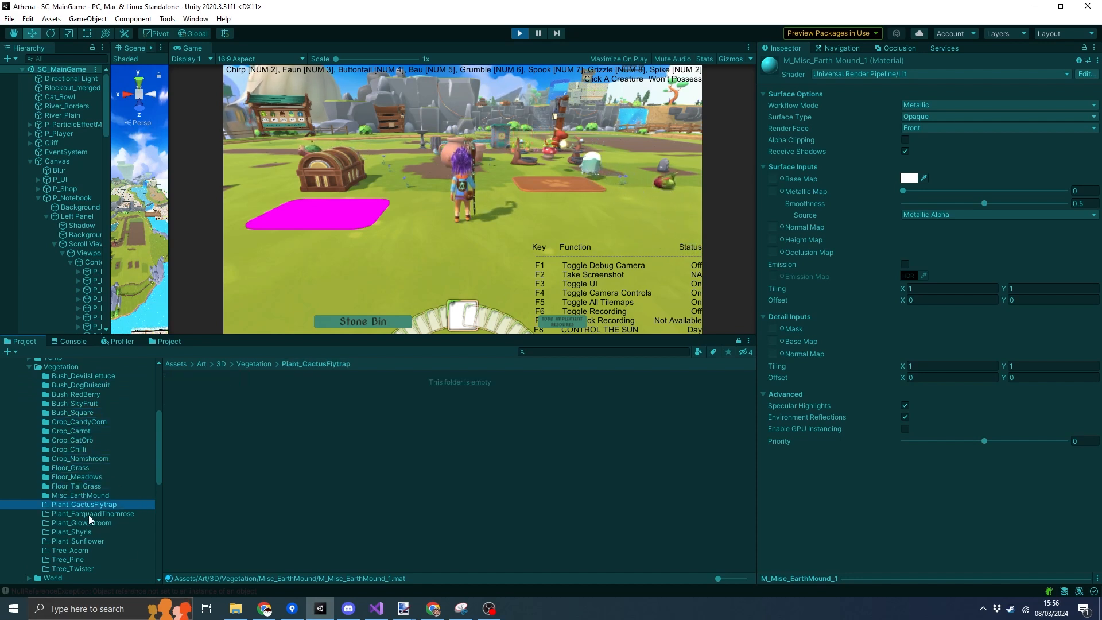
# Step: Check the remaining Vegetation plant and tree folders from Plant_FarquaadThornrose through Tree_Twister
pyautogui.press('Down')
pyautogui.press('Down')
pyautogui.press('Down')
pyautogui.press('Down')
pyautogui.press('Down')
pyautogui.press('Down')
pyautogui.press('Down')
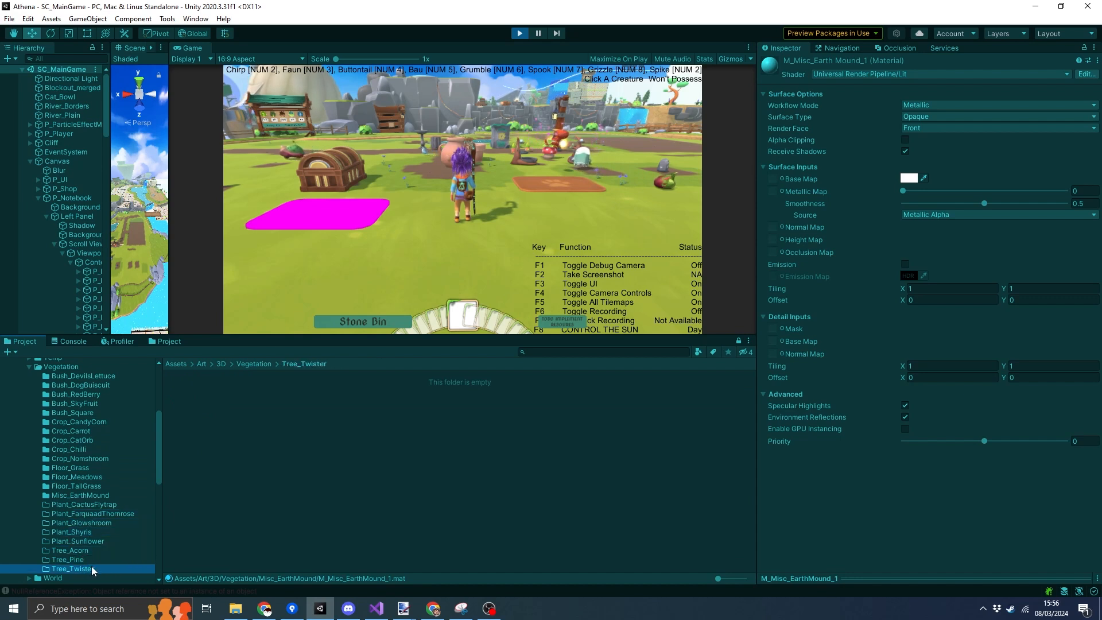
# Step: Review the plant folders again, then the Misc_EarthMound and Crop_Chilli folders in Vegetation
pyautogui.click(102, 514)
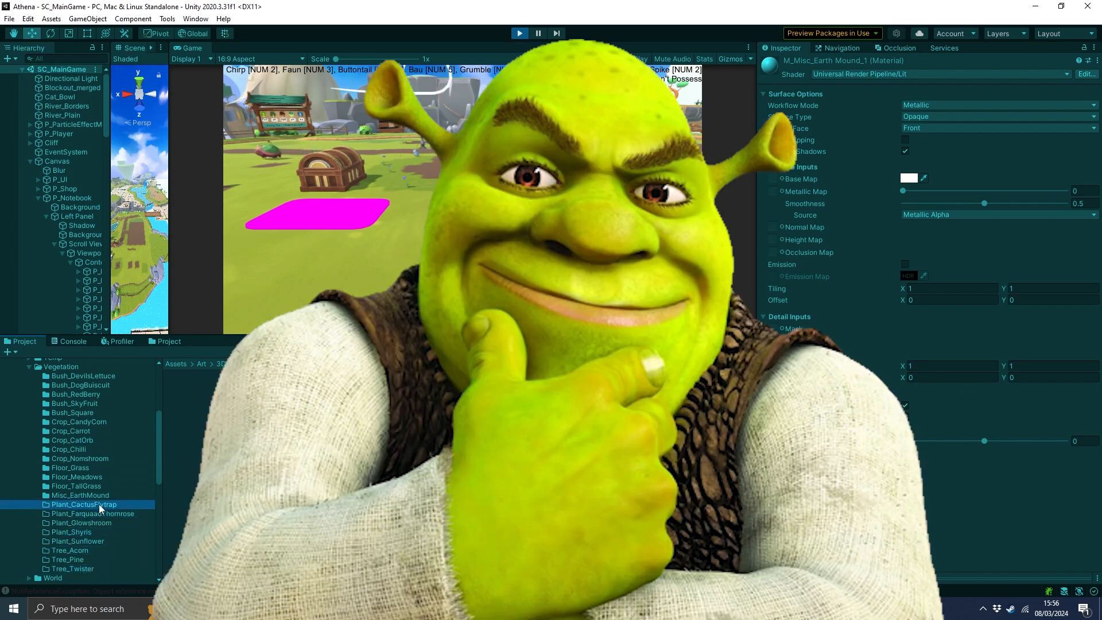
pyautogui.click(100, 487)
pyautogui.click(96, 495)
pyautogui.click(97, 450)
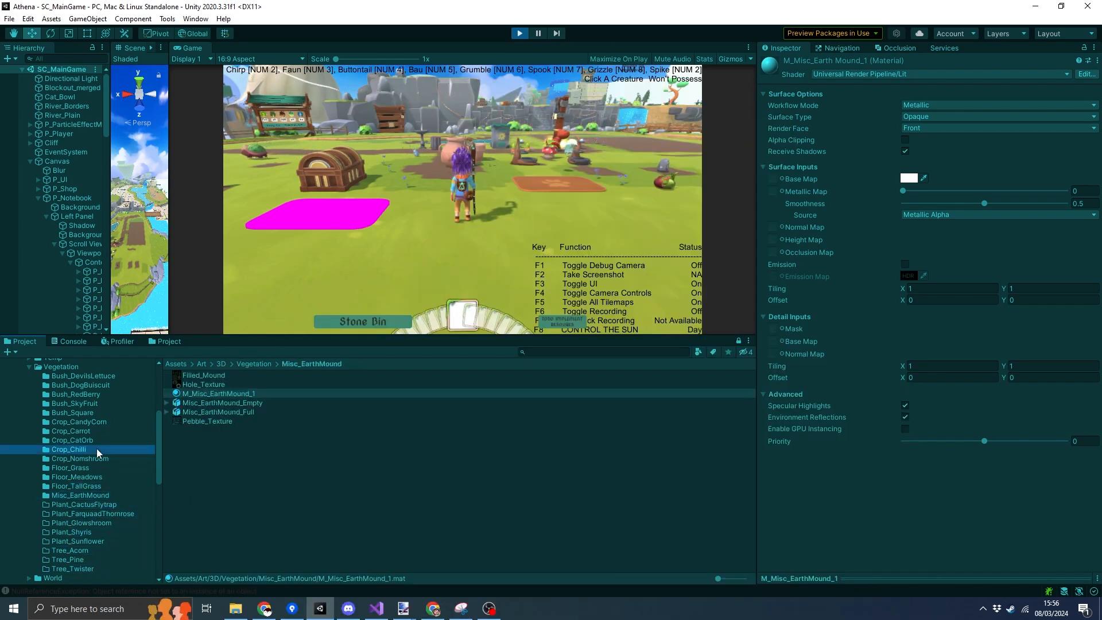
# Step: Look through the Vegetation crop and bush folders again, from Crop_Carrot back up to Bush_DevilsLettuce
pyautogui.click(100, 434)
pyautogui.click(103, 412)
pyautogui.click(105, 403)
pyautogui.click(104, 395)
pyautogui.click(102, 385)
pyautogui.click(101, 376)
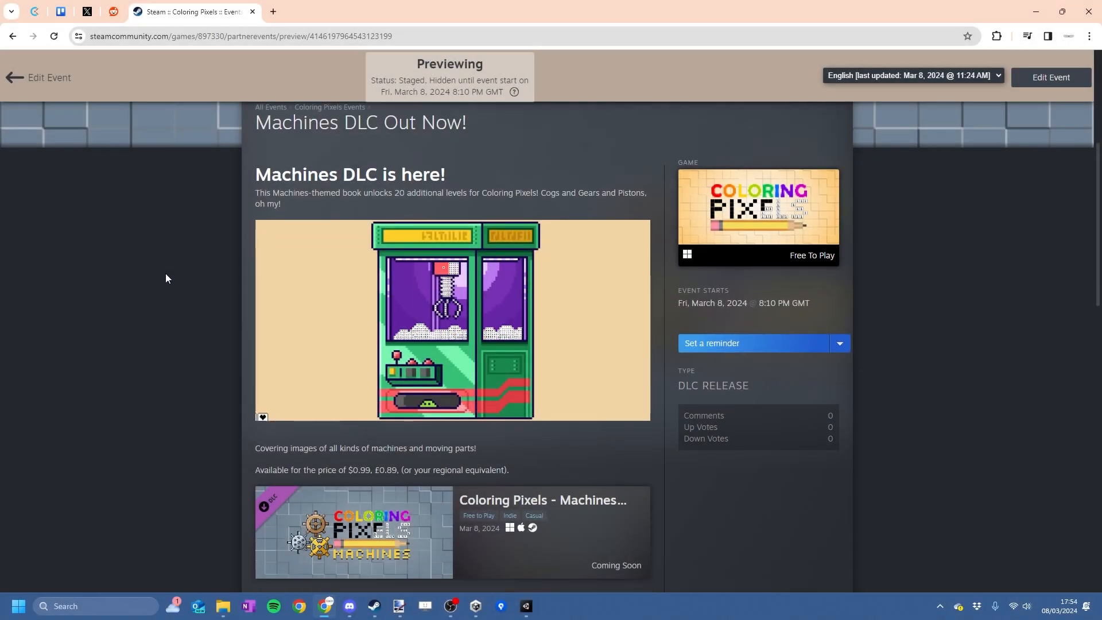
# Step: Review the Machines DLC Out Now! event preview on Steam, including the Coloring Pixels v1.19.12 patch notes
pyautogui.scroll(-8, 166, 278)
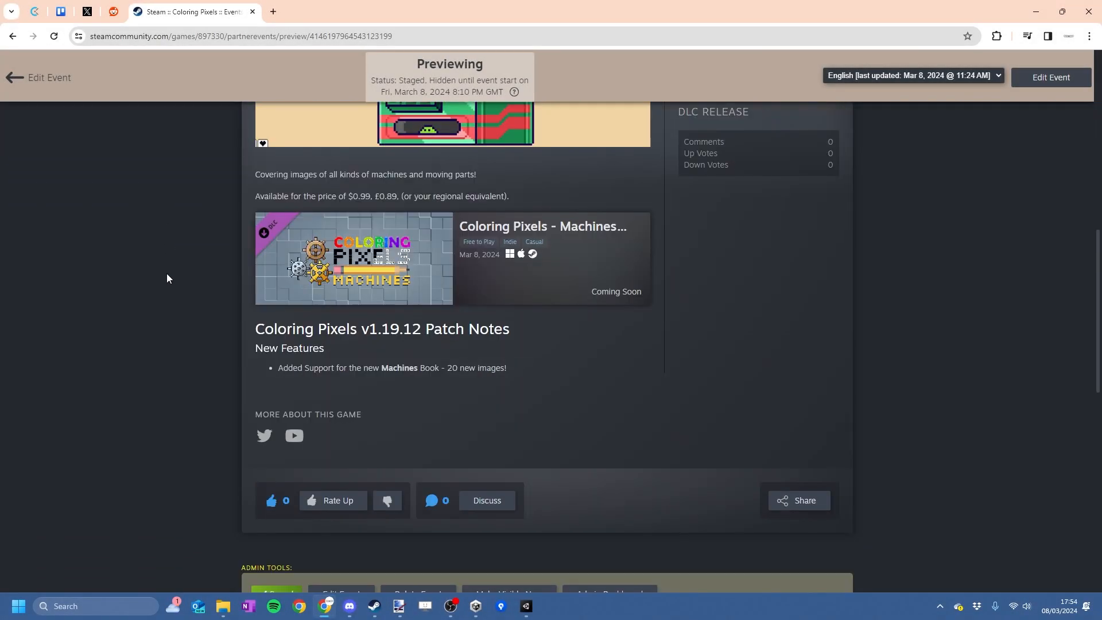
pyautogui.scroll(4, 166, 278)
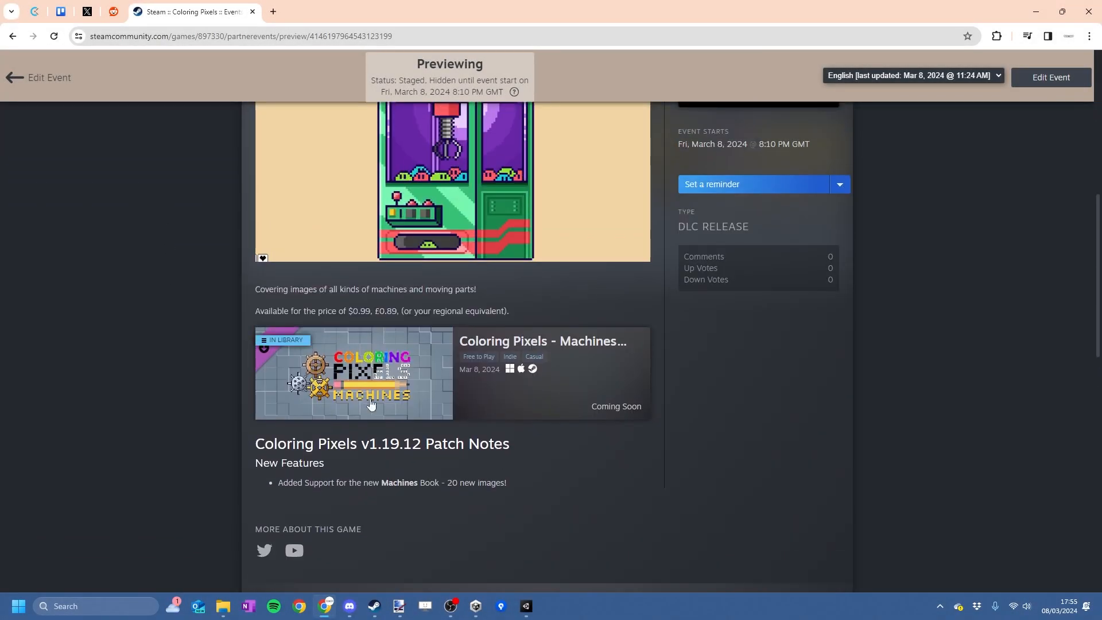
pyautogui.scroll(4, 900, 333)
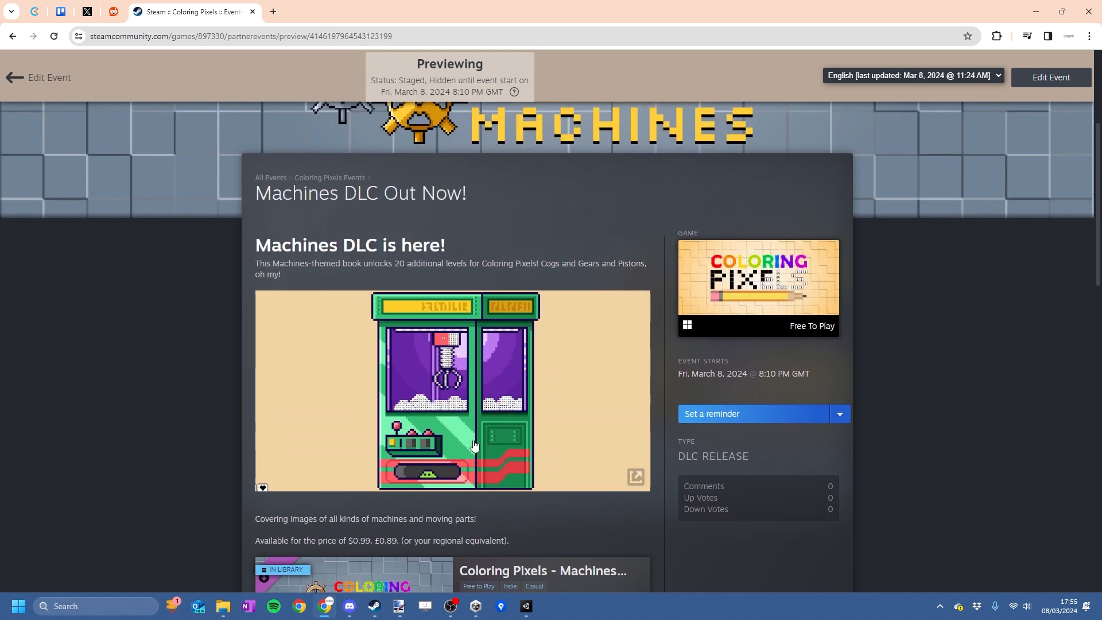
# Step: Switch to the Rope project in Unity and start editing the 20_Crustaceans level
pyautogui.click(536, 607)
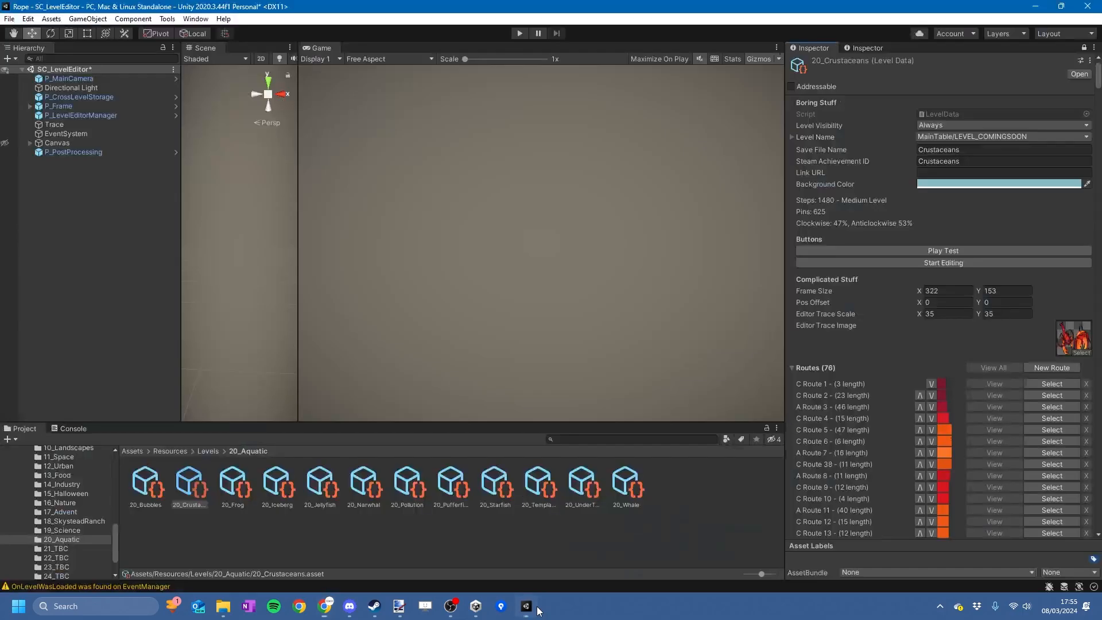
pyautogui.click(952, 265)
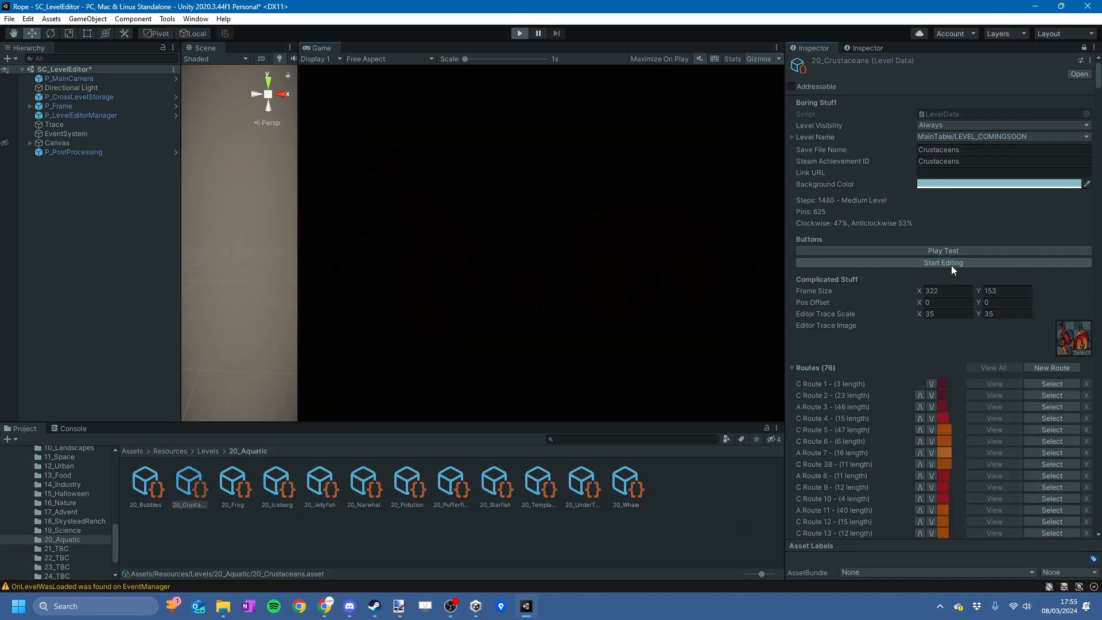
pyautogui.click(937, 194)
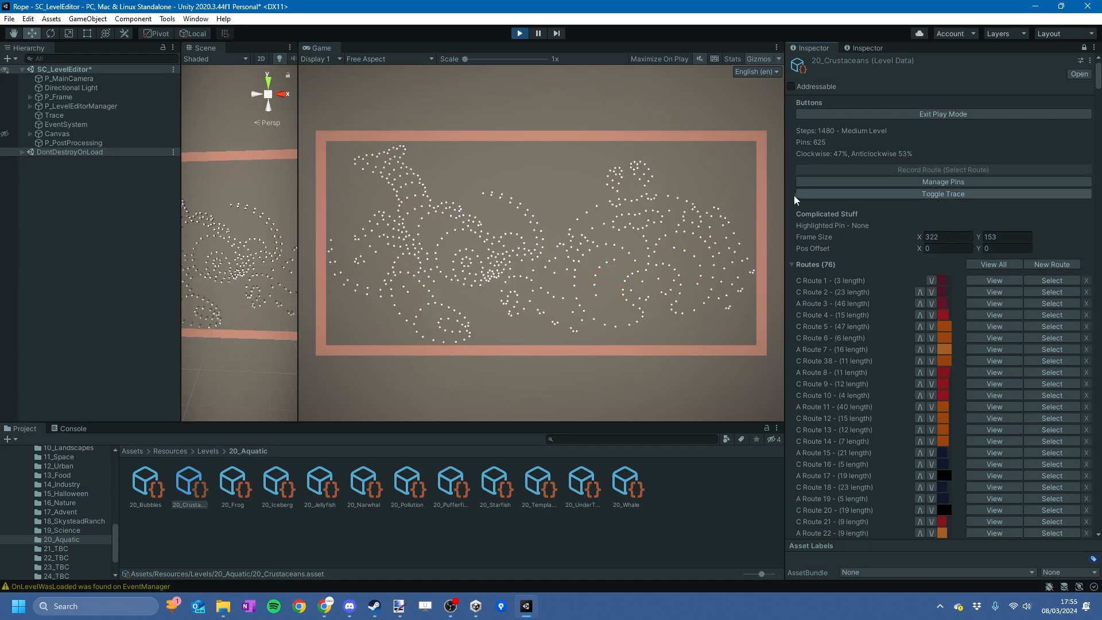
# Step: Show the trace image over the Crustaceans pins, display all routes, and toggle the trace off
pyautogui.click(941, 194)
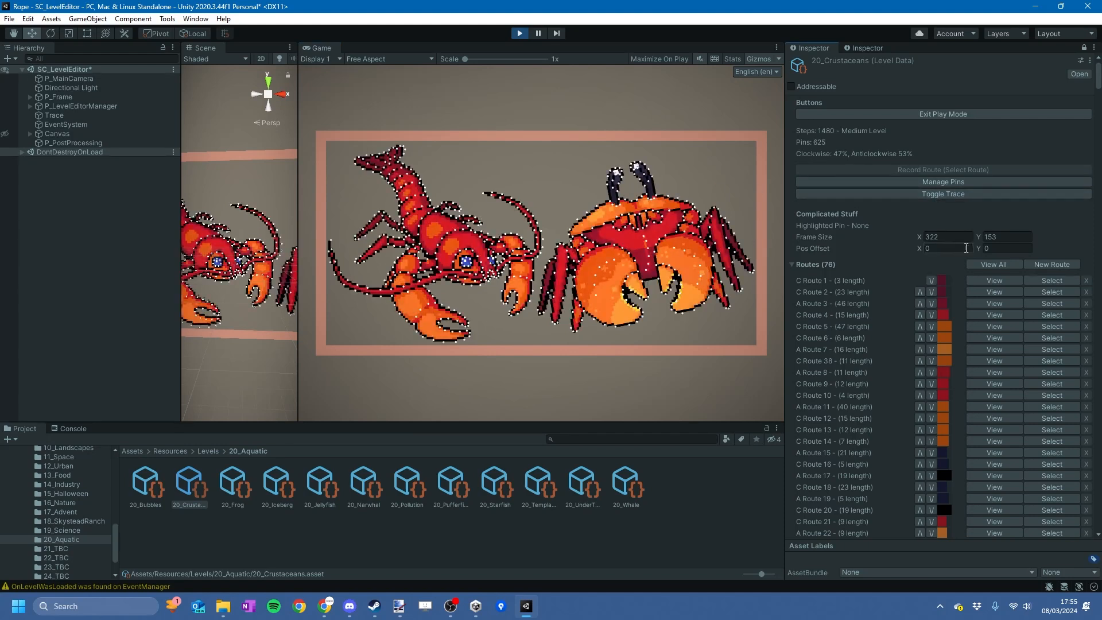
pyautogui.click(992, 265)
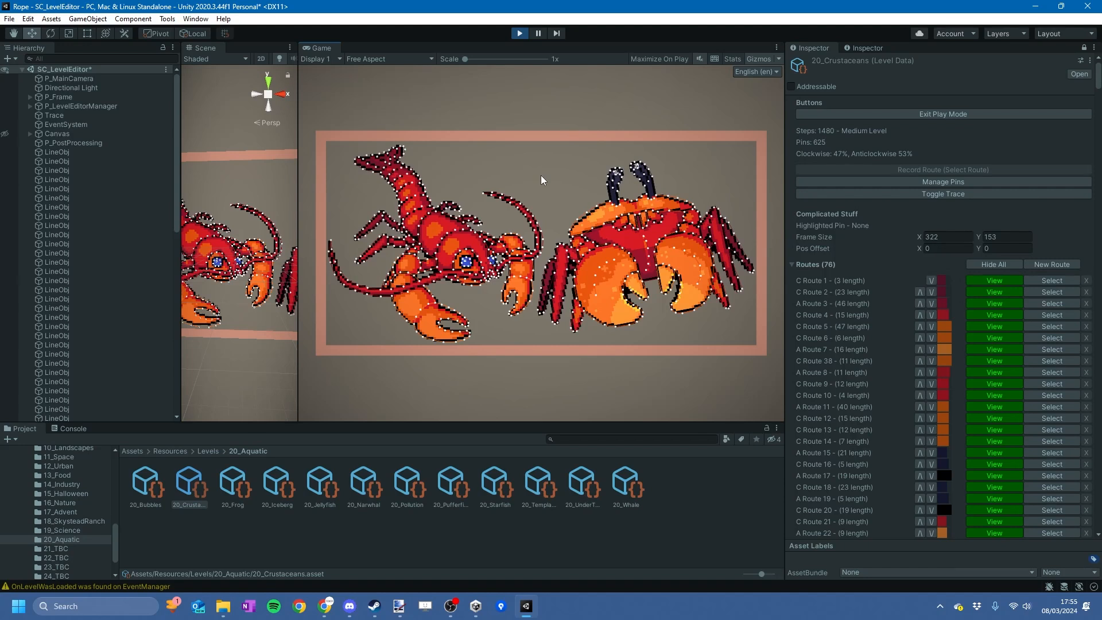
pyautogui.click(876, 195)
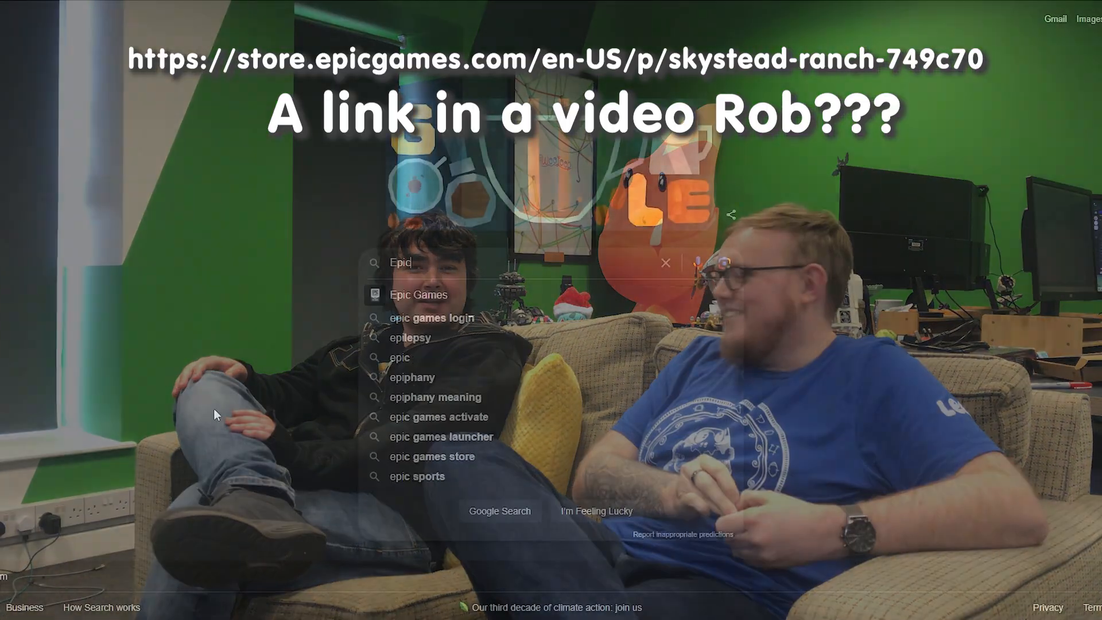
# Step: Search Google for Epic Games Skystead Ranch, open its Epic Games Store page and add the game to the wishlist
pyautogui.press('Return')
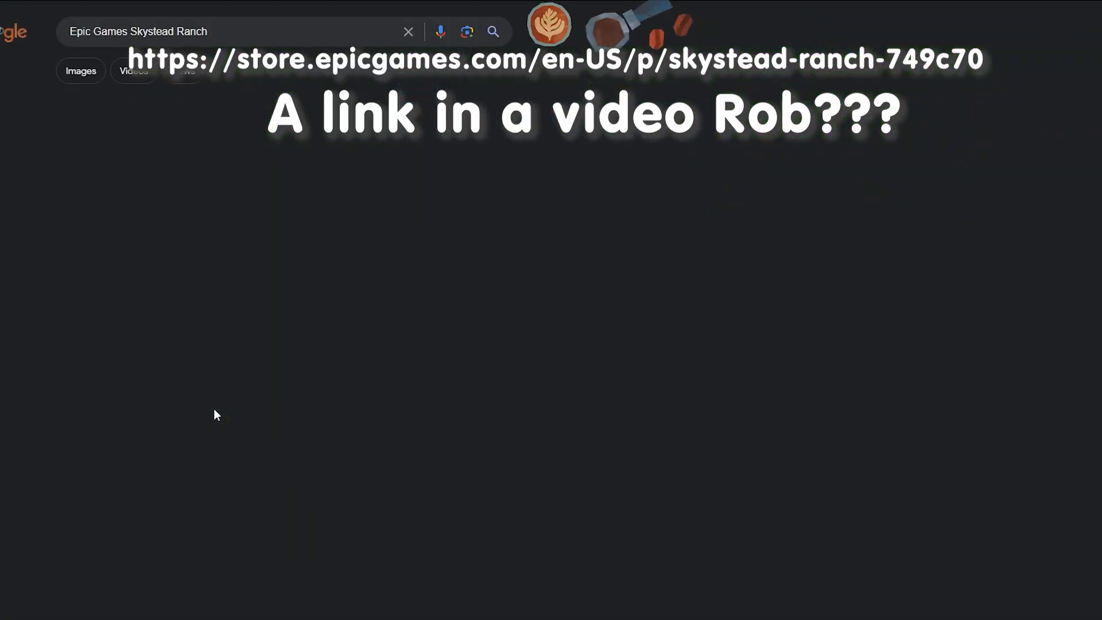
pyautogui.click(154, 170)
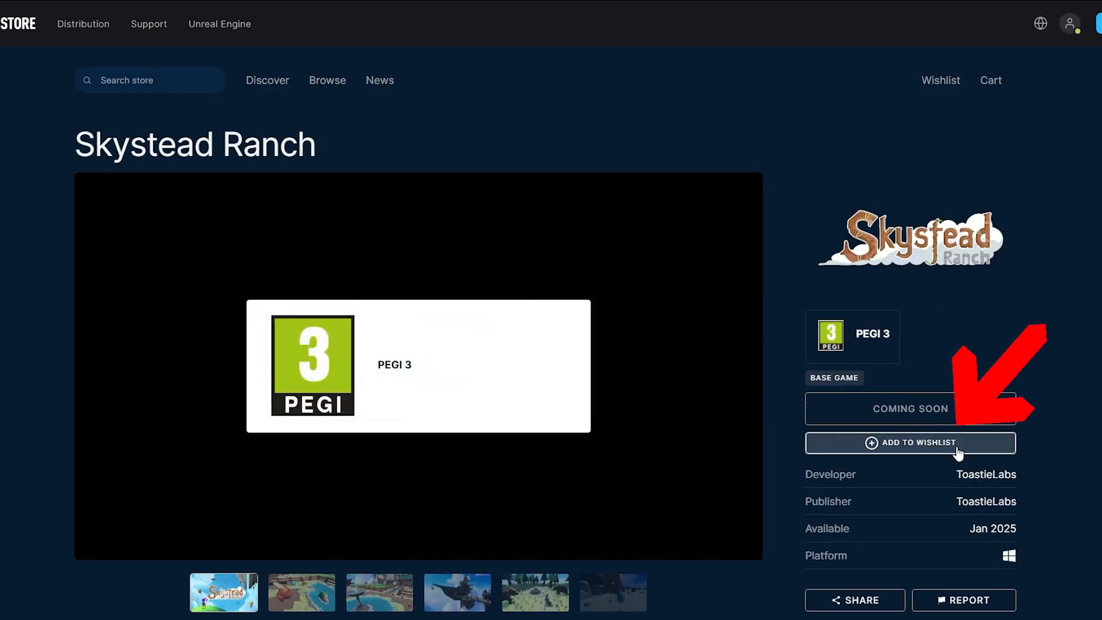
pyautogui.click(957, 448)
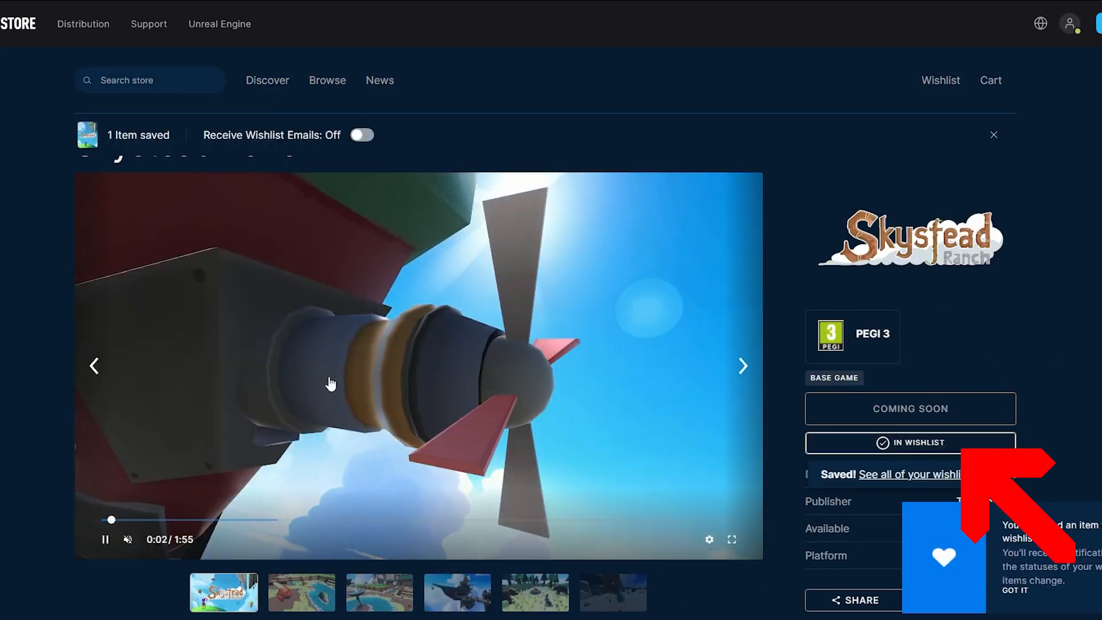